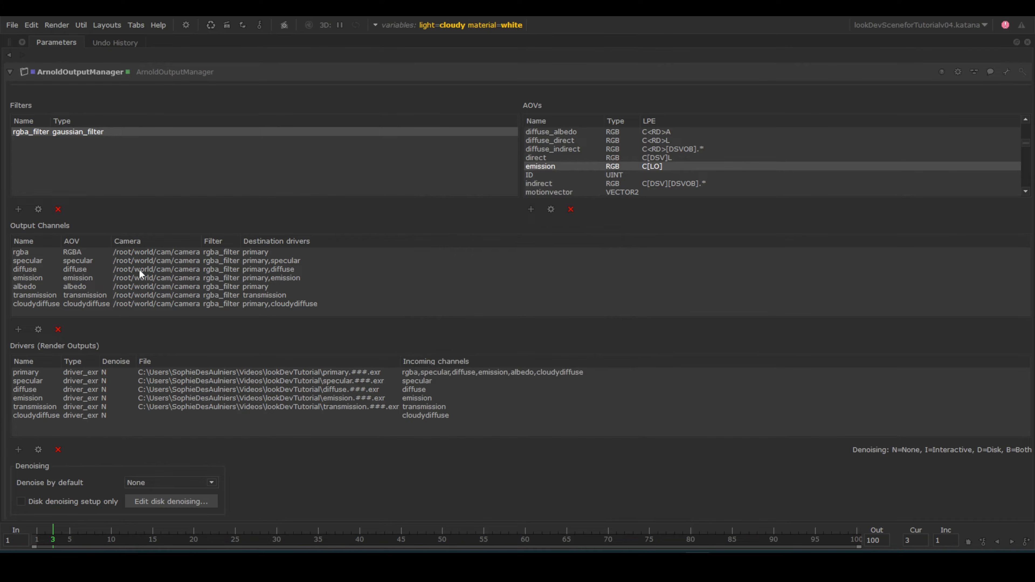
Step: Examine the options offered for adding an output channel and a render output driver, leaving both dialogs without adding anything
{"action": "left_click", "coordinate": [18, 330]}
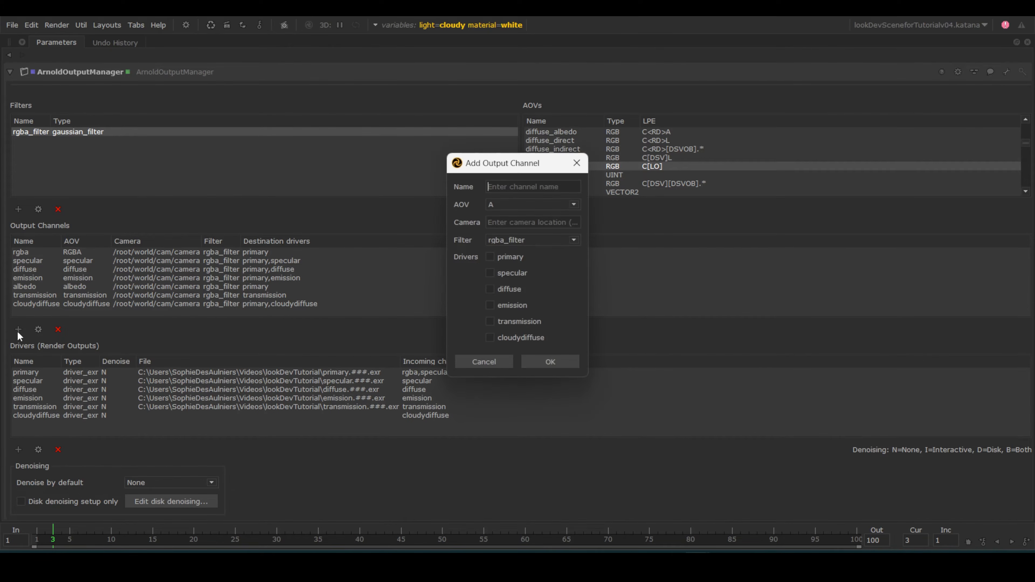
{"action": "left_click", "coordinate": [479, 364]}
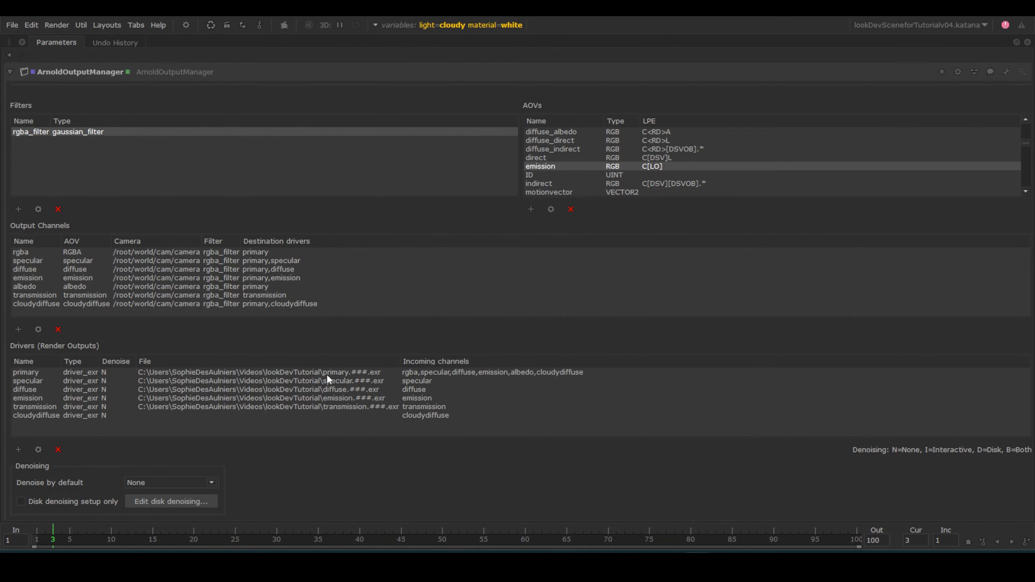
{"action": "left_click", "coordinate": [18, 450]}
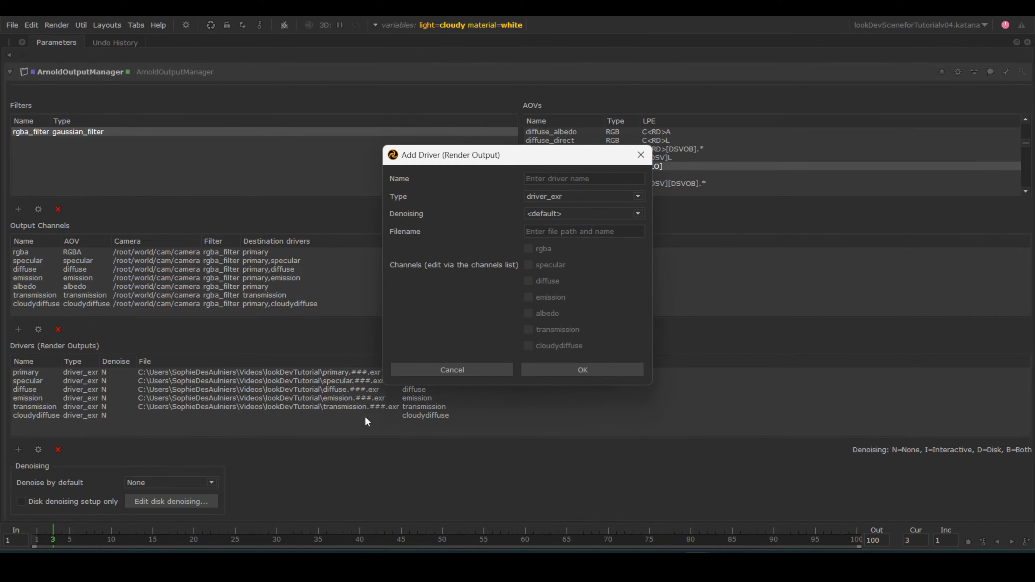
{"action": "left_click", "coordinate": [473, 370]}
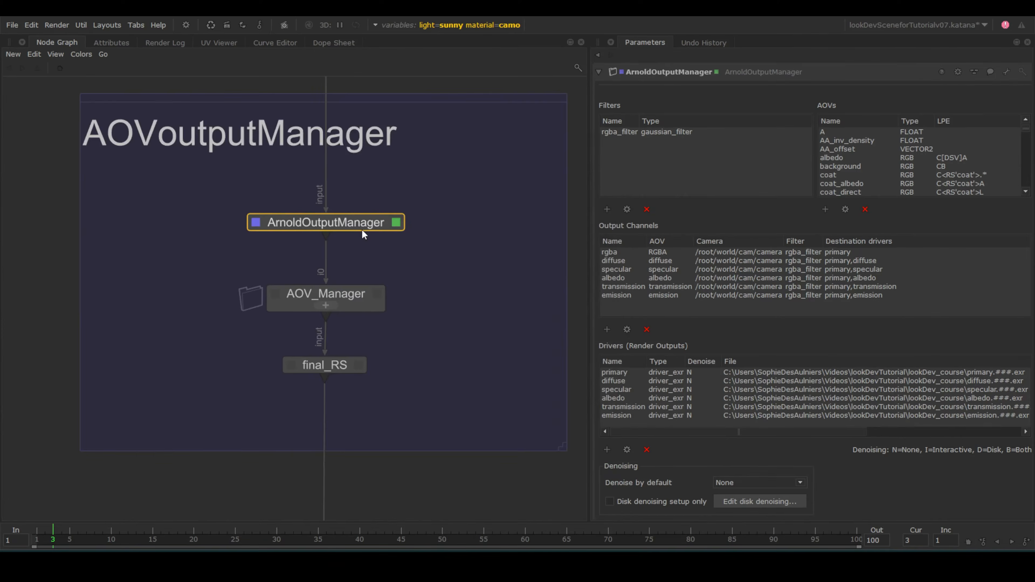
Step: Expand the AOV_Manager group and inspect the parameters of the beauty_AOCD and beauty_ROD nodes
{"action": "left_click", "coordinate": [326, 305]}
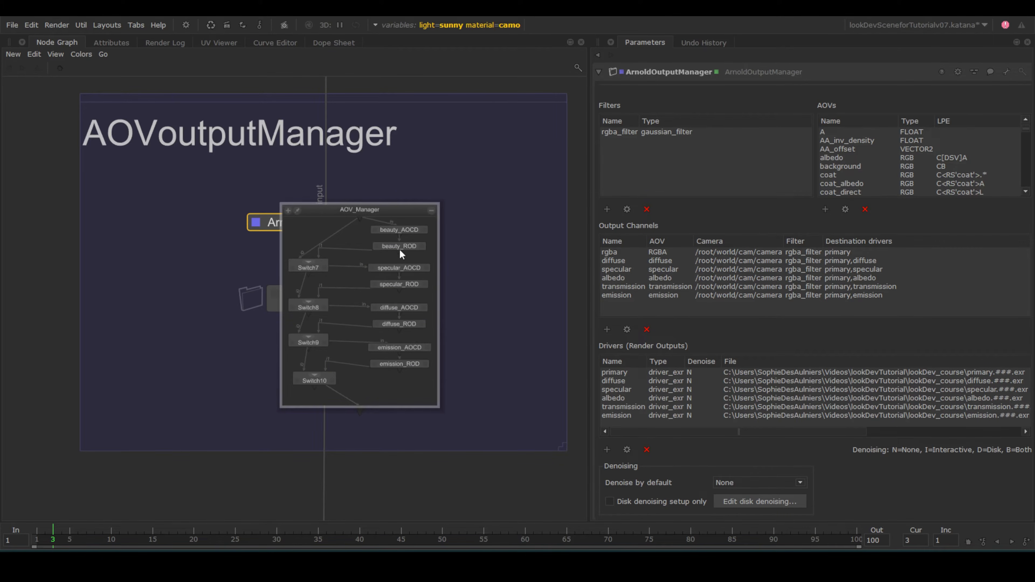
{"action": "scroll", "coordinate": [399, 253], "scroll_direction": "up", "scroll_amount": 5}
{"action": "left_click", "coordinate": [433, 210]}
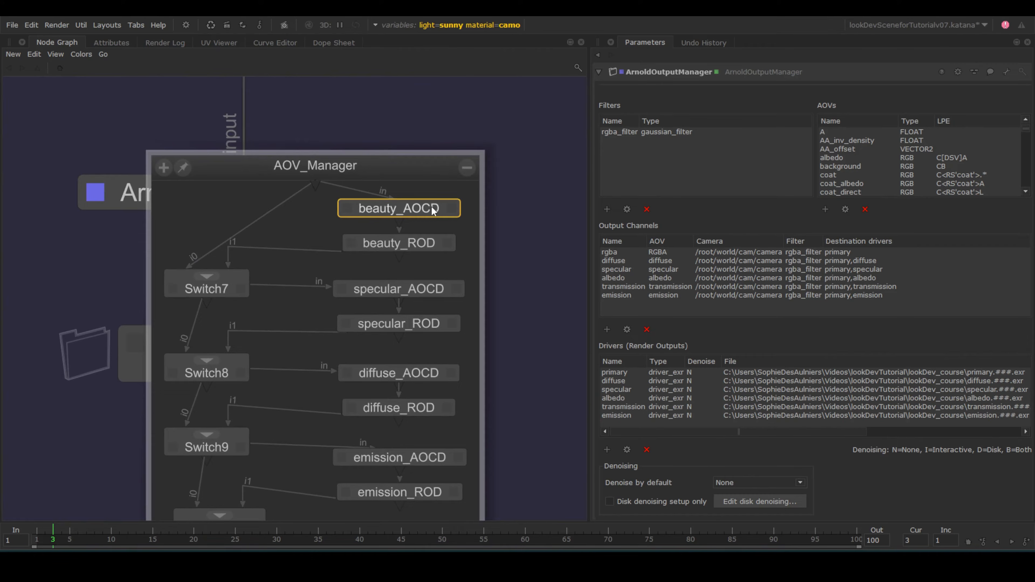
{"action": "double_click", "coordinate": [435, 207]}
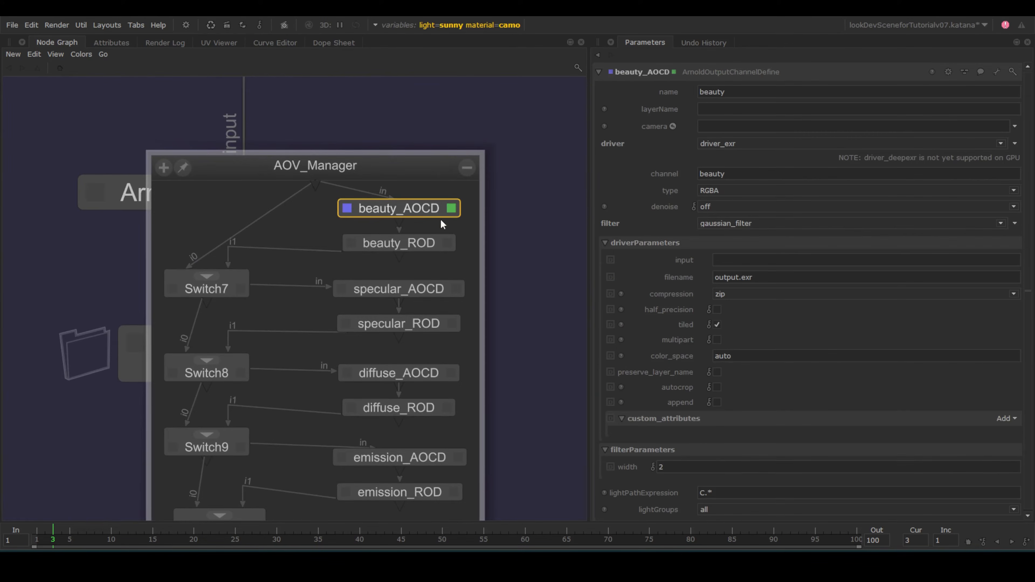
{"action": "double_click", "coordinate": [440, 246]}
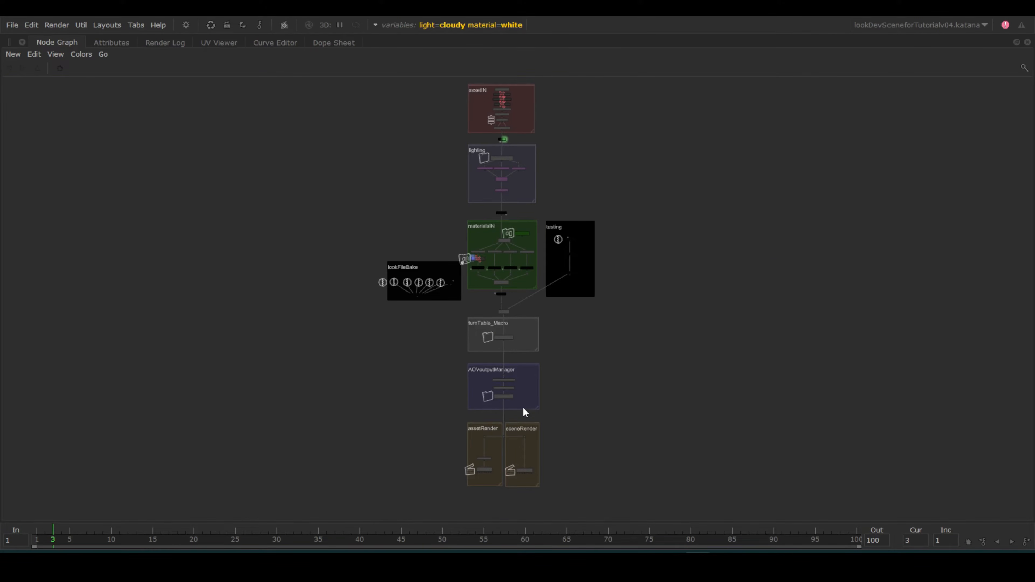
Step: Enable AOVspecular, AOVdiffuse and AOVemission on the AOV_Manager group in the AOVoutputManager section
{"action": "scroll", "coordinate": [526, 411], "scroll_direction": "up", "scroll_amount": 5}
{"action": "scroll", "coordinate": [522, 408], "scroll_direction": "up", "scroll_amount": 4}
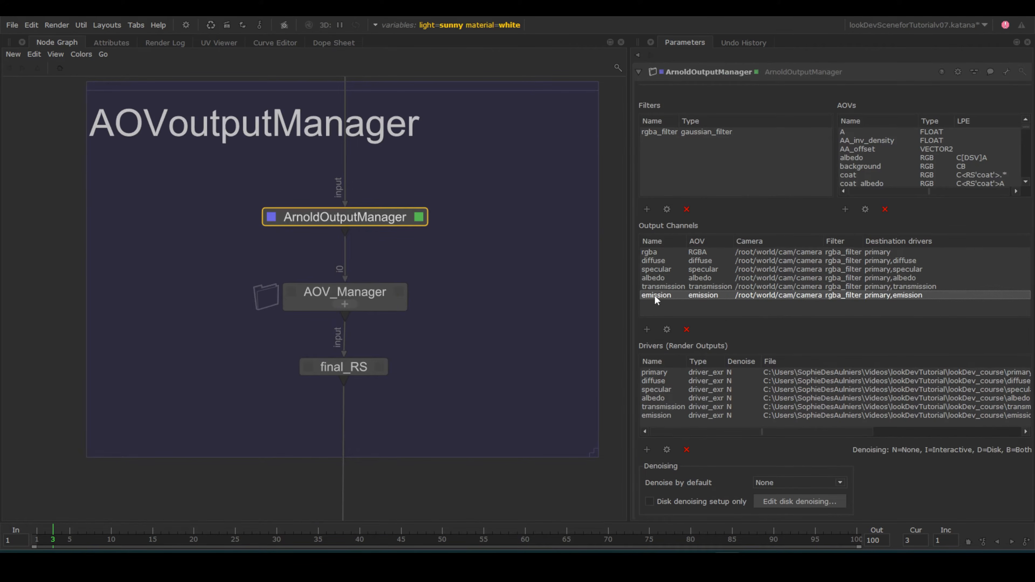
{"action": "double_click", "coordinate": [372, 291]}
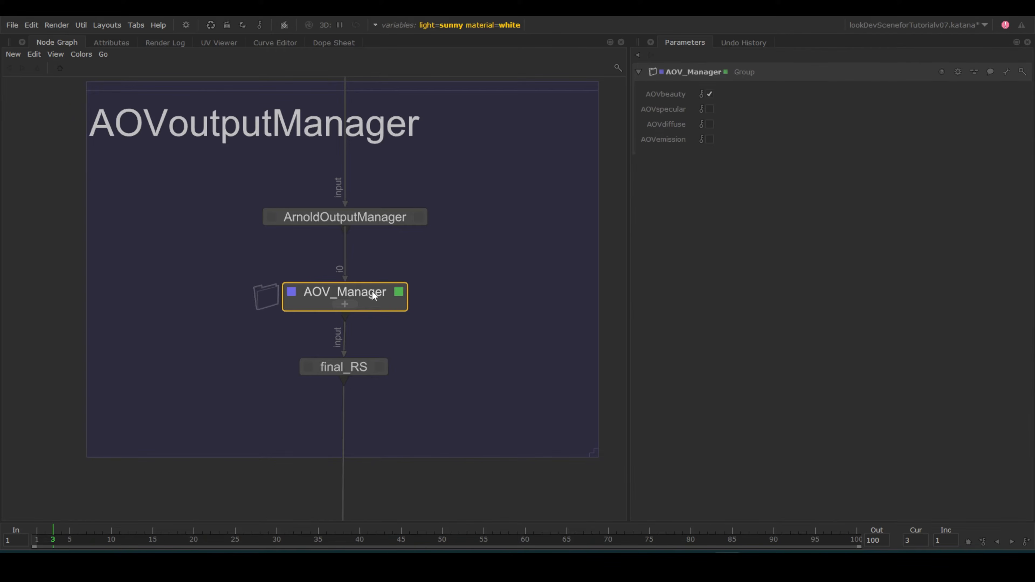
{"action": "left_click", "coordinate": [709, 109]}
{"action": "left_click", "coordinate": [709, 124]}
{"action": "left_click", "coordinate": [709, 139]}
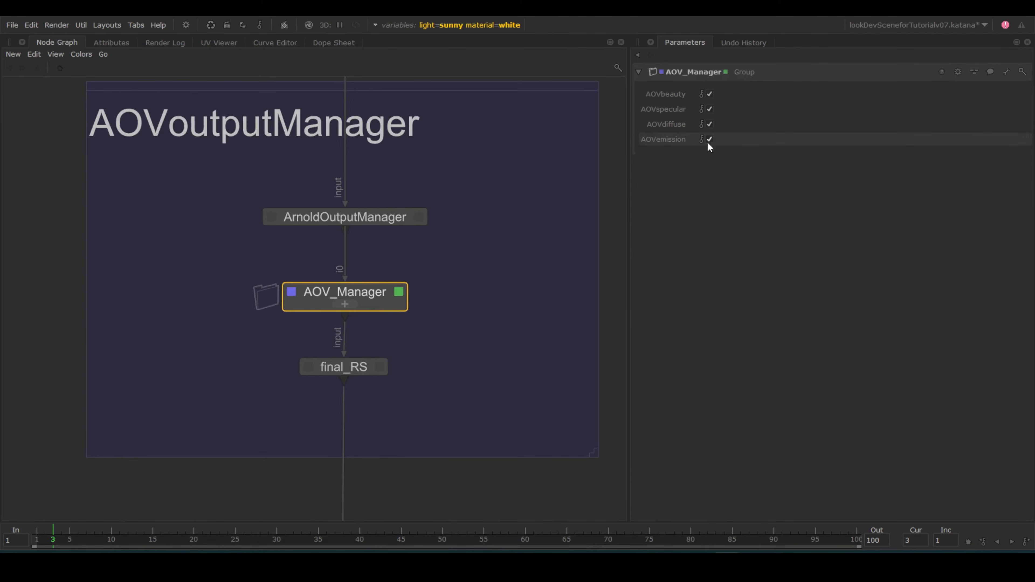
Step: Inspect the channel define and render output define nodes for beauty, specular, diffuse and emission inside the AOV_Manager group
{"action": "left_click", "coordinate": [345, 304]}
{"action": "double_click", "coordinate": [439, 223]}
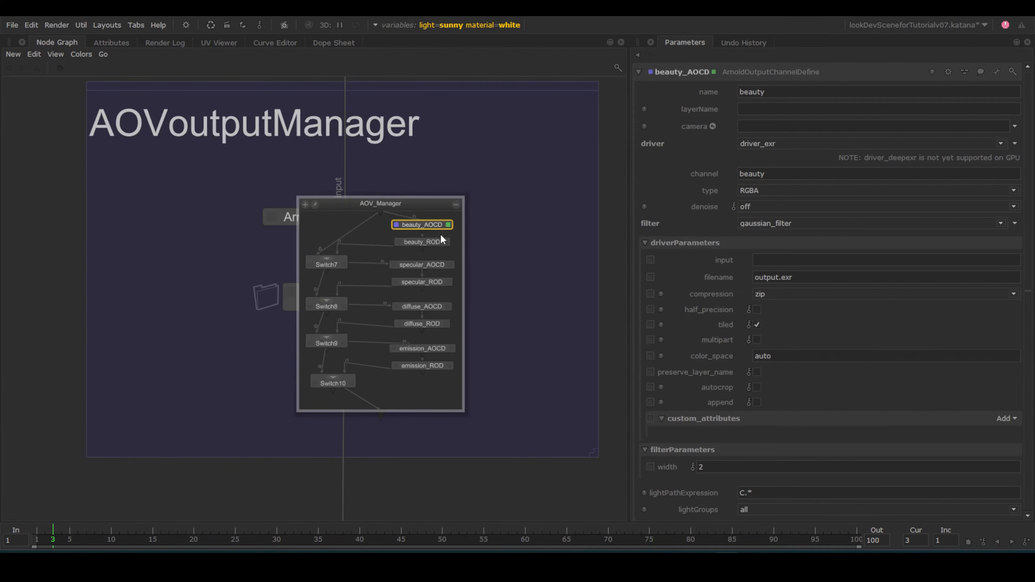
{"action": "left_click", "coordinate": [438, 242]}
{"action": "double_click", "coordinate": [434, 264]}
{"action": "double_click", "coordinate": [434, 283]}
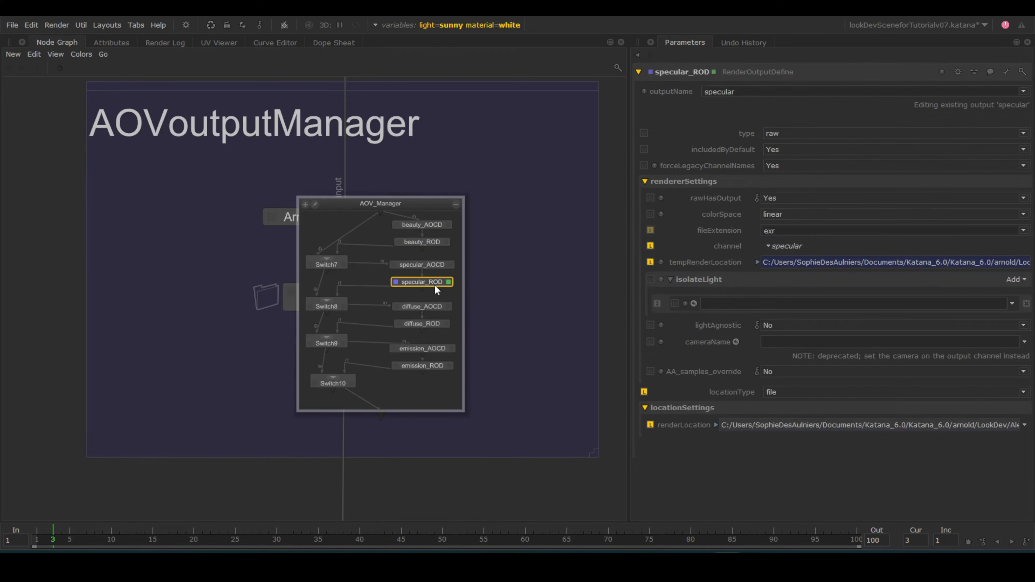
{"action": "left_click", "coordinate": [433, 307]}
{"action": "double_click", "coordinate": [434, 306]}
{"action": "double_click", "coordinate": [432, 324]}
{"action": "double_click", "coordinate": [429, 348]}
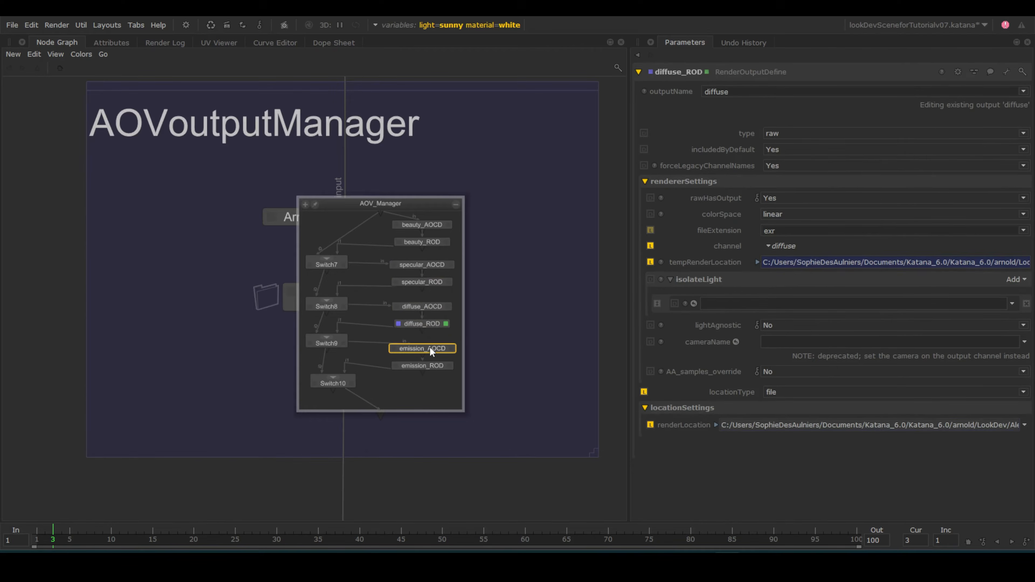
{"action": "left_click", "coordinate": [424, 365]}
{"action": "double_click", "coordinate": [424, 365]}
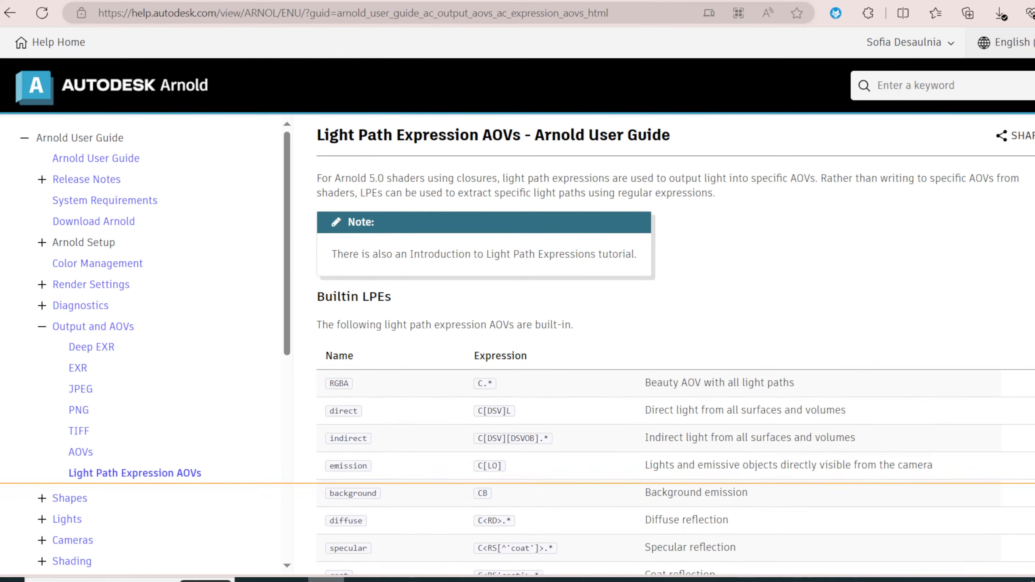
Step: Read the Arnold User Guide page on Light Path Expression AOVs, from the built-in LPEs to the operators and custom expressions
{"action": "scroll", "coordinate": [672, 297], "scroll_direction": "down", "scroll_amount": 10}
{"action": "scroll", "coordinate": [673, 298], "scroll_direction": "down", "scroll_amount": 14}
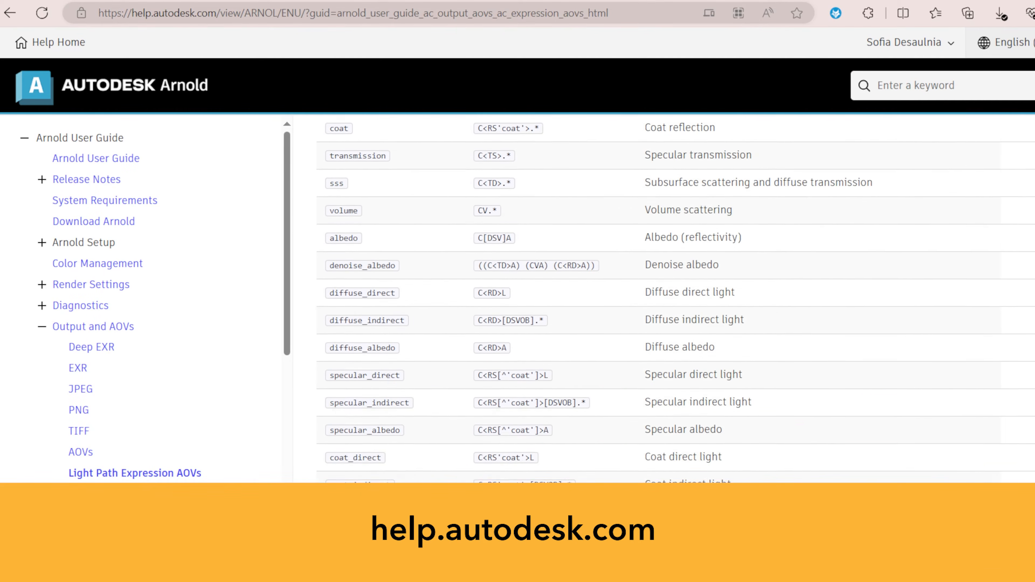
{"action": "scroll", "coordinate": [672, 298], "scroll_direction": "down", "scroll_amount": 20}
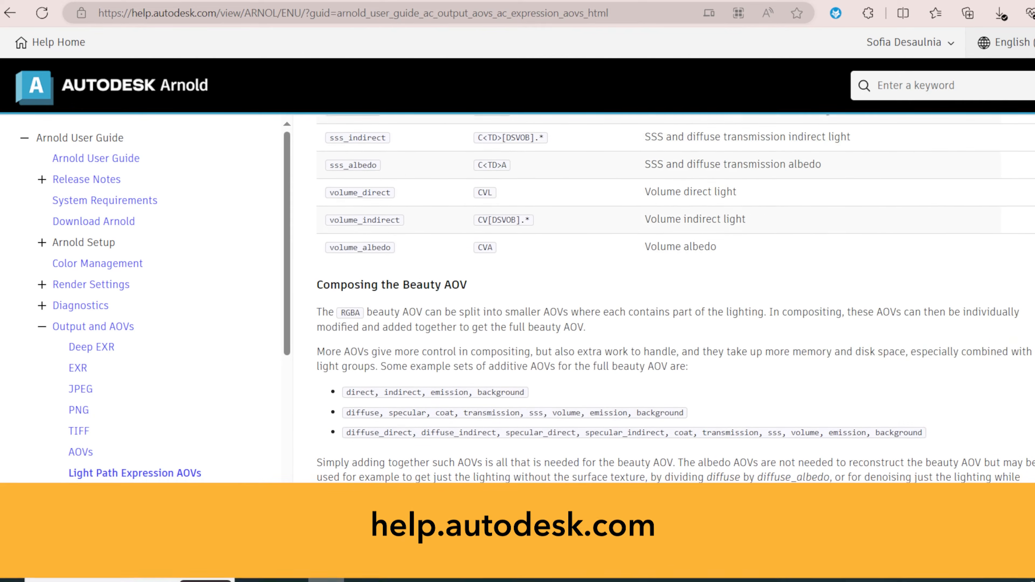
{"action": "scroll", "coordinate": [673, 298], "scroll_direction": "down", "scroll_amount": 7}
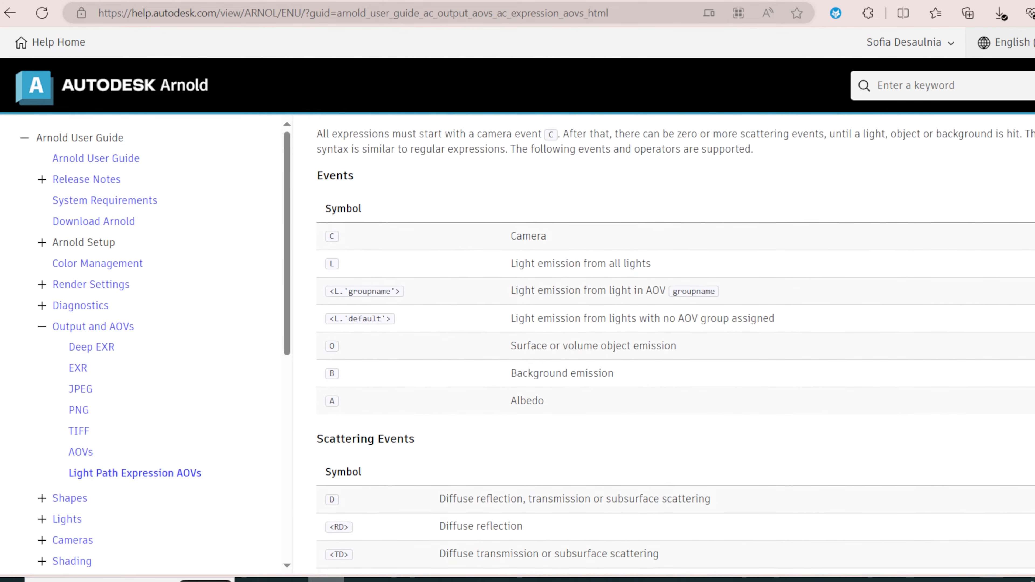
{"action": "scroll", "coordinate": [672, 297], "scroll_direction": "down", "scroll_amount": 15}
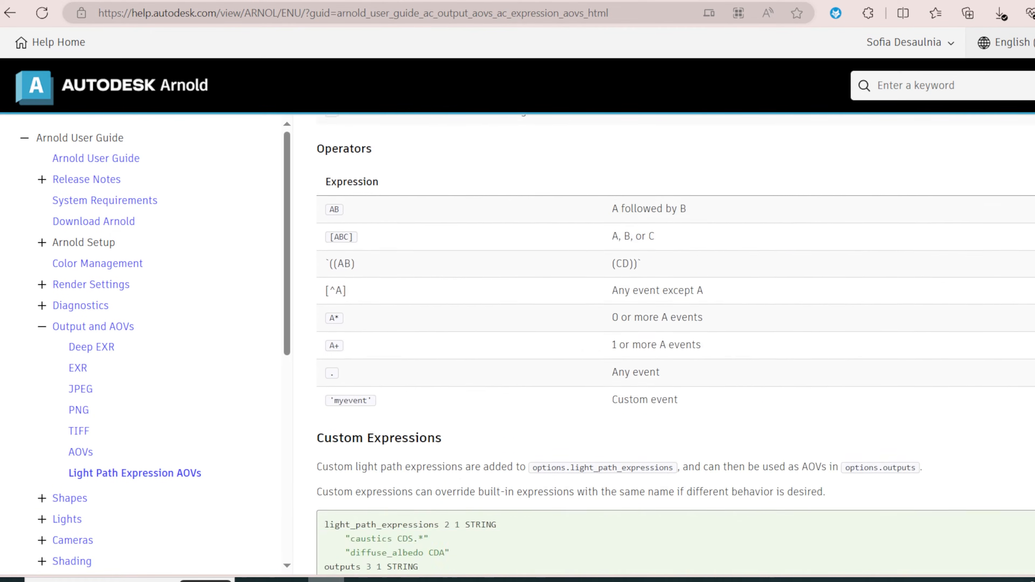
{"action": "scroll", "coordinate": [672, 297], "scroll_direction": "down", "scroll_amount": 10}
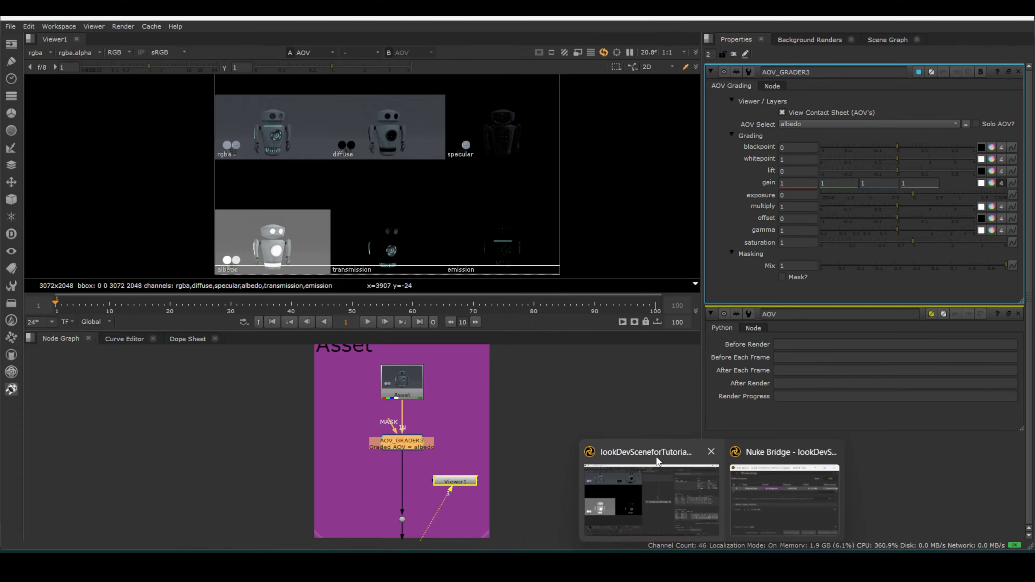
Step: Switch to the Katana scene and examine the robot's AOV contact sheet in the Monitor, pass by pass
{"action": "left_click", "coordinate": [657, 459]}
{"action": "scroll", "coordinate": [310, 245], "scroll_direction": "down", "scroll_amount": 5}
{"action": "middle_click_drag", "start_coordinate": [238, 235], "coordinate": [145, 238]}
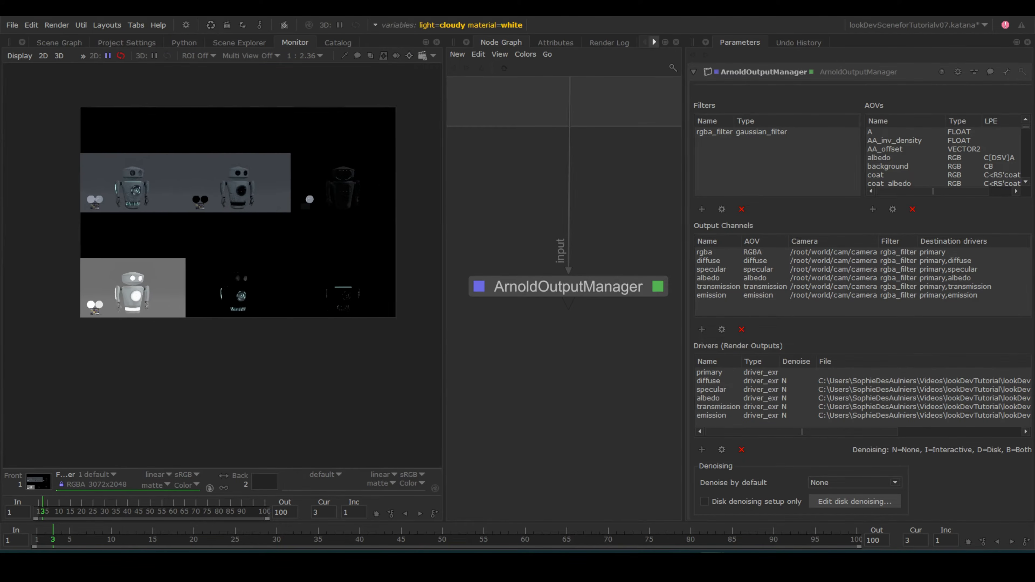
{"action": "scroll", "coordinate": [192, 256], "scroll_direction": "up", "scroll_amount": 1}
{"action": "middle_click_drag", "start_coordinate": [196, 263], "coordinate": [178, 272]}
{"action": "scroll", "coordinate": [204, 271], "scroll_direction": "up", "scroll_amount": 1}
{"action": "scroll", "coordinate": [245, 321], "scroll_direction": "up", "scroll_amount": 7}
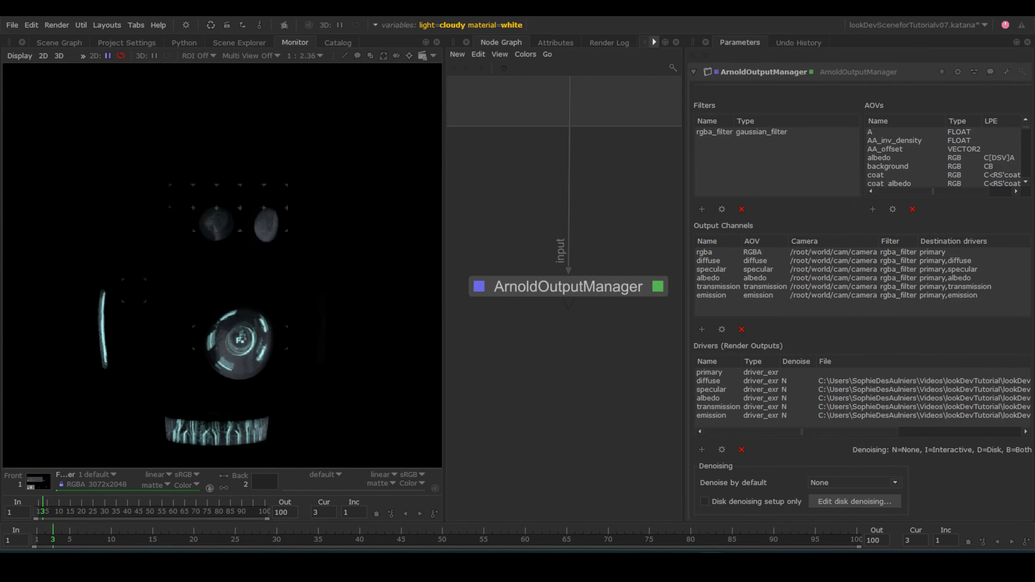
{"action": "scroll", "coordinate": [248, 316], "scroll_direction": "down", "scroll_amount": 8}
{"action": "middle_click_drag", "start_coordinate": [116, 330], "coordinate": [213, 335]}
{"action": "scroll", "coordinate": [188, 297], "scroll_direction": "up", "scroll_amount": 7}
{"action": "scroll", "coordinate": [188, 297], "scroll_direction": "down", "scroll_amount": 8}
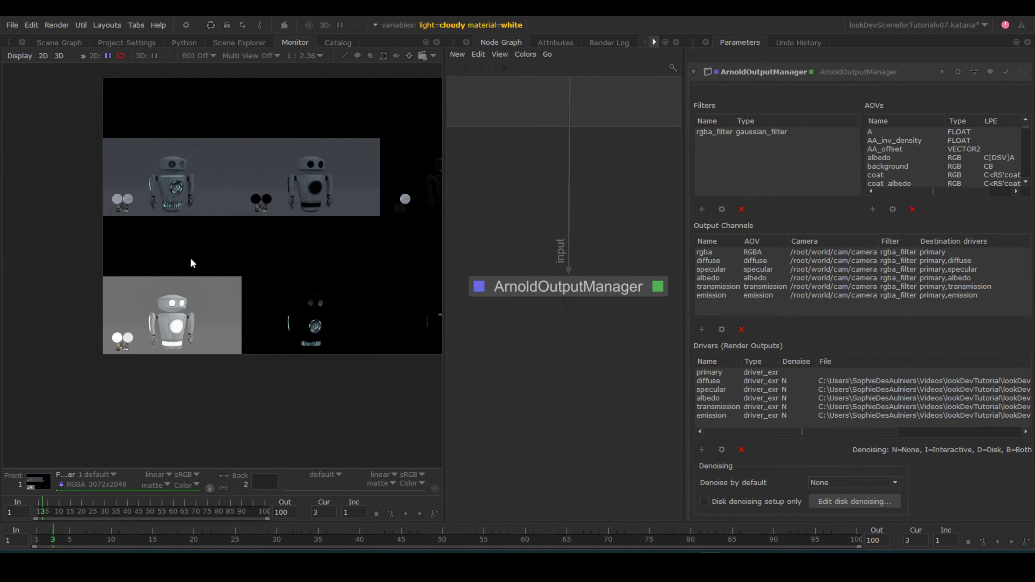
{"action": "middle_click_drag", "start_coordinate": [435, 163], "coordinate": [267, 255]}
{"action": "scroll", "coordinate": [292, 252], "scroll_direction": "up", "scroll_amount": 7}
{"action": "middle_click_drag", "start_coordinate": [377, 324], "coordinate": [376, 186]}
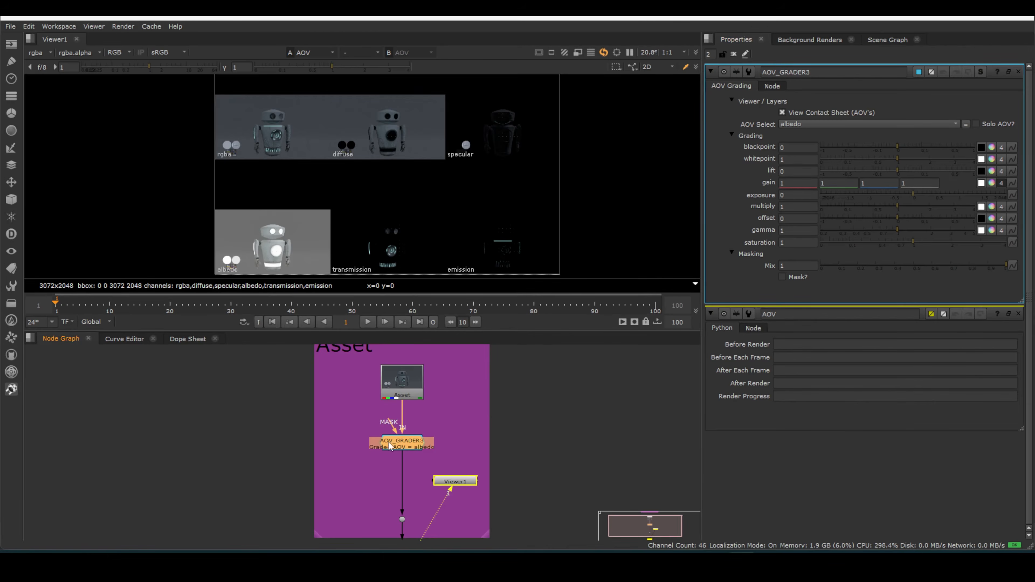
Step: Switch to Nuke and set AOV_GRADER3 to the transmission AOV with Solo AOV enabled
{"action": "left_click", "coordinate": [954, 124]}
{"action": "left_click", "coordinate": [820, 225]}
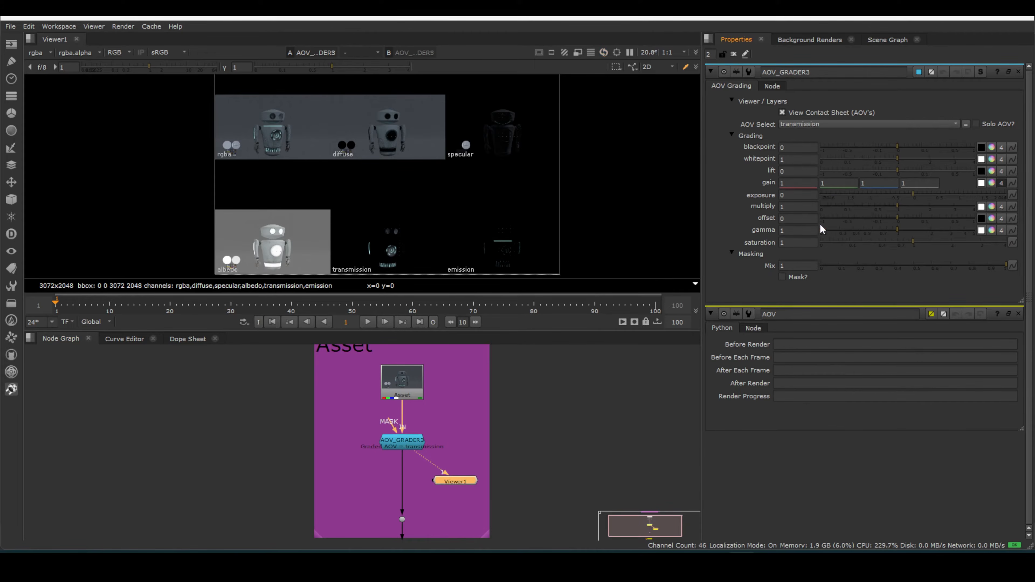
{"action": "left_click", "coordinate": [975, 123]}
Step: Connect the viewer to the AOV node below the Asset backdrop and open the grader's AOV selection
{"action": "middle_click_drag", "start_coordinate": [484, 433], "coordinate": [485, 344]}
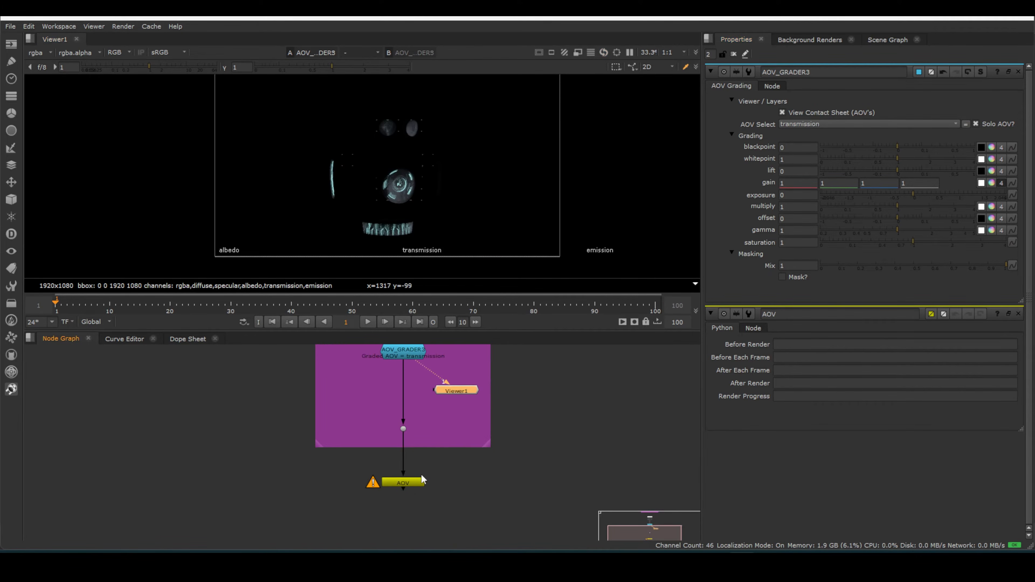
{"action": "left_click", "coordinate": [407, 484]}
{"action": "key", "text": "1"}
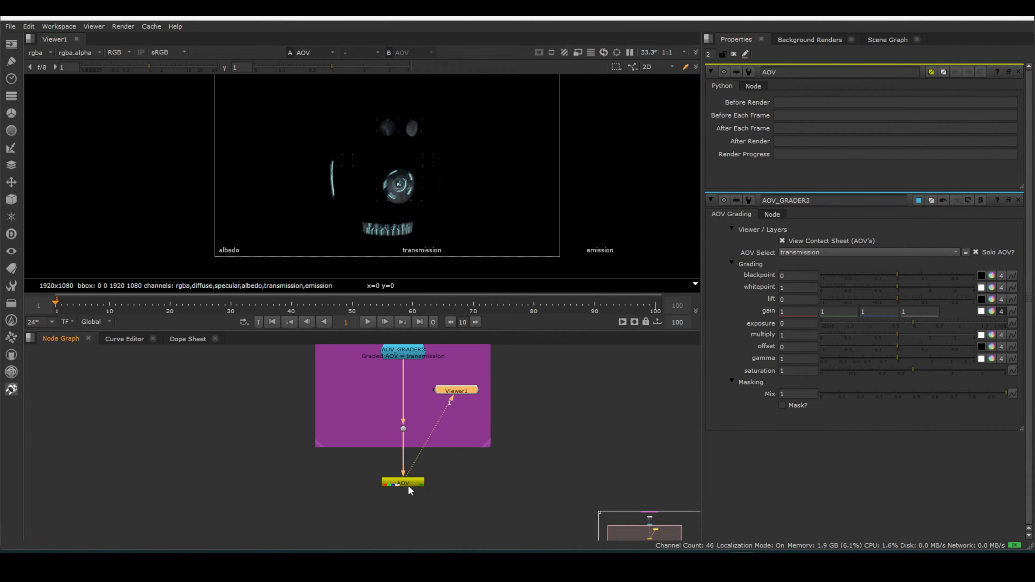
{"action": "middle_click_drag", "start_coordinate": [453, 428], "coordinate": [454, 474]}
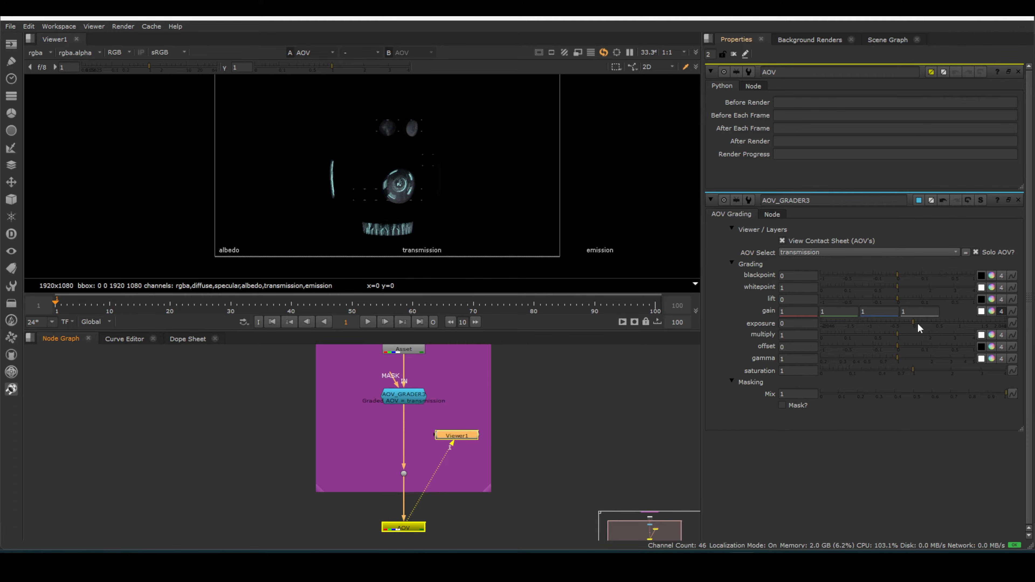
{"action": "left_click", "coordinate": [955, 252]}
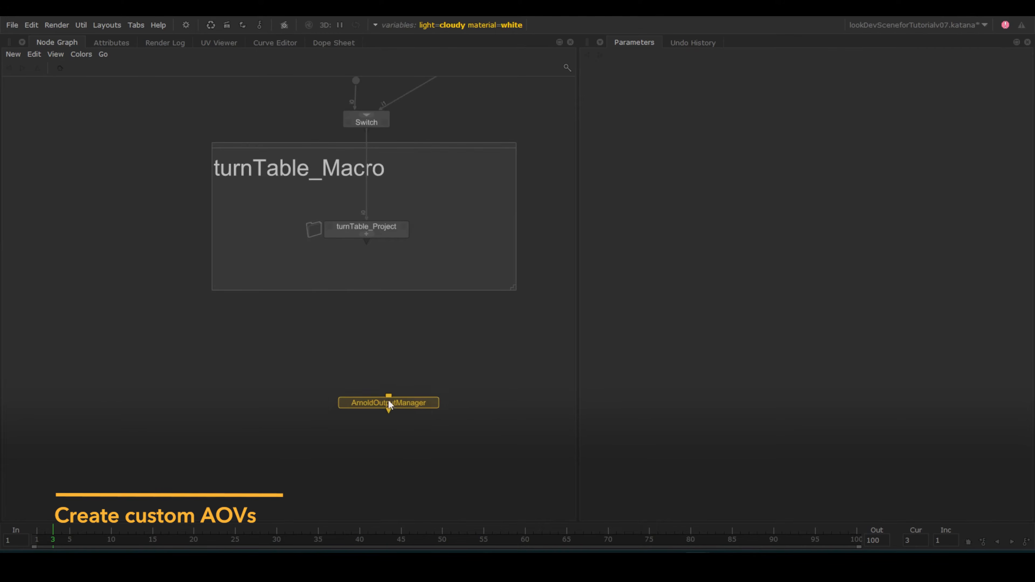
Step: In Katana, place the ArnoldOutputManager node below turnTable_Project, connect it to that node's output and show its parameters
{"action": "left_click", "coordinate": [364, 369]}
{"action": "left_click_drag", "start_coordinate": [365, 364], "coordinate": [373, 229]}
{"action": "left_click", "coordinate": [411, 370]}
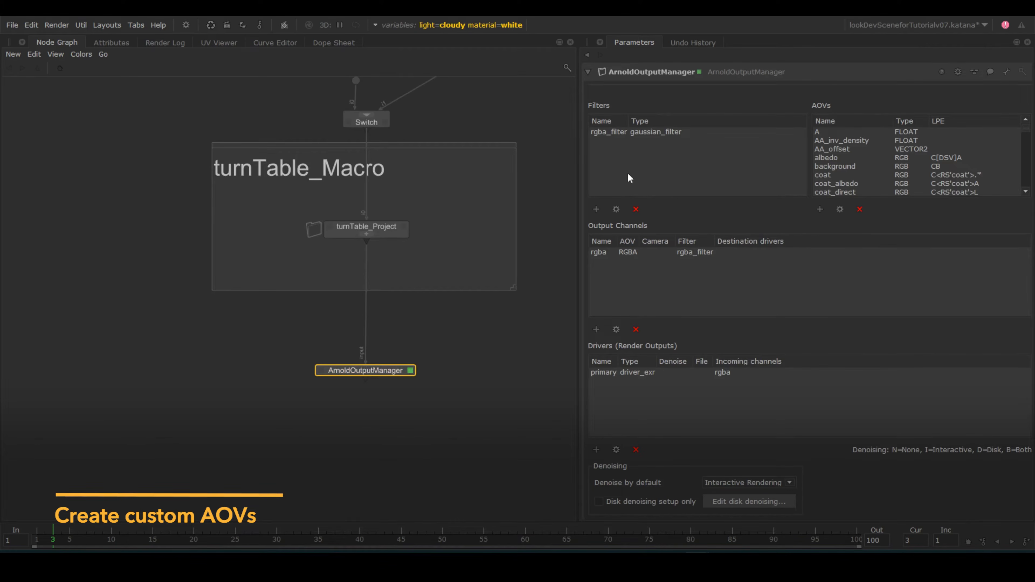
Step: Look through the default filters, AOVs, output channels and drivers of the new ArnoldOutputManager
{"action": "left_click", "coordinate": [664, 132]}
{"action": "left_click_drag", "start_coordinate": [1028, 139], "coordinate": [1032, 199]}
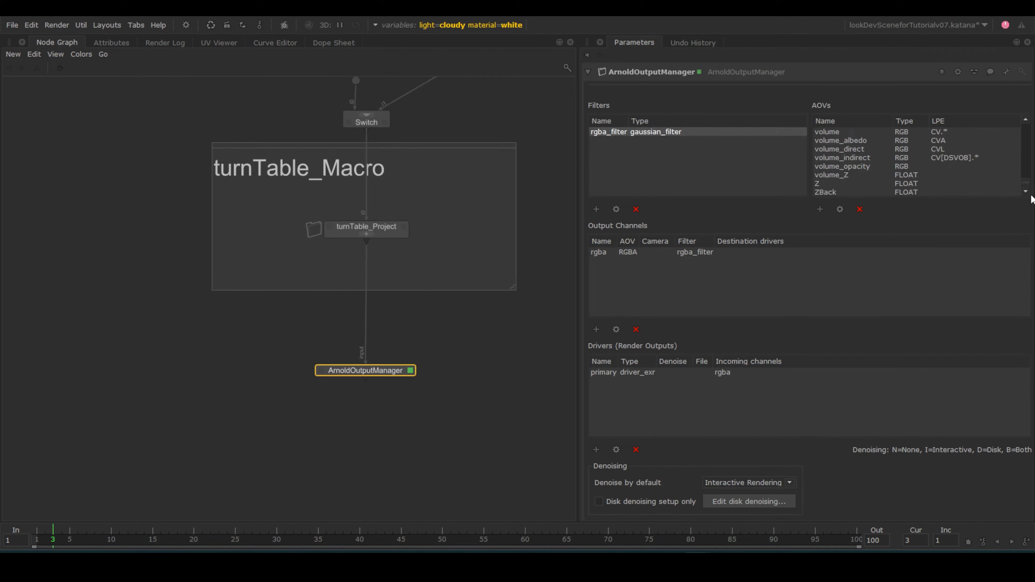
{"action": "left_click", "coordinate": [709, 251]}
{"action": "left_click", "coordinate": [647, 372]}
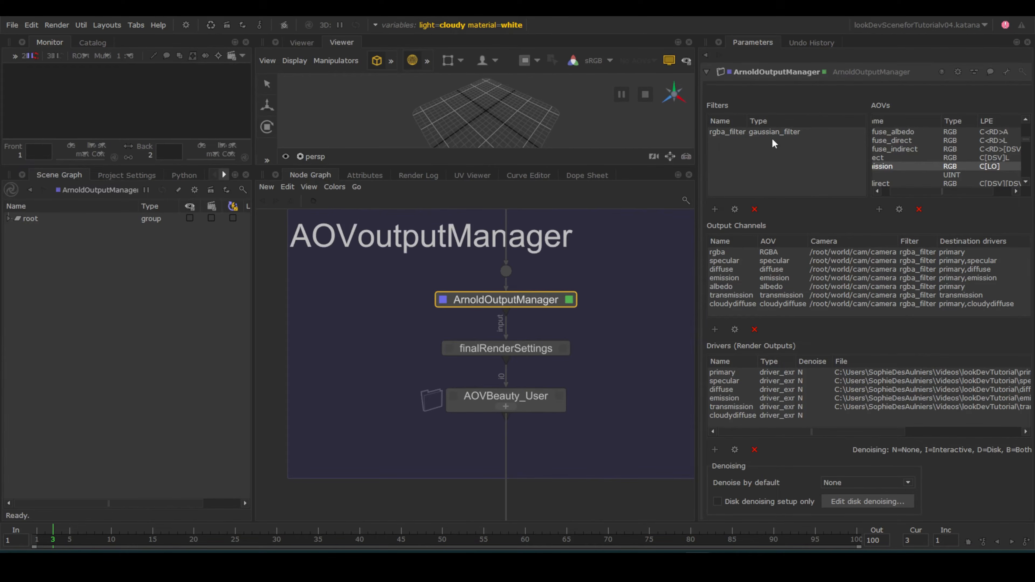
Step: Enlarge the ArnoldOutputManager's parameters and examine the options for adding a filter, an AOV, an output channel and a driver, cancelling each one
{"action": "key", "text": "space"}
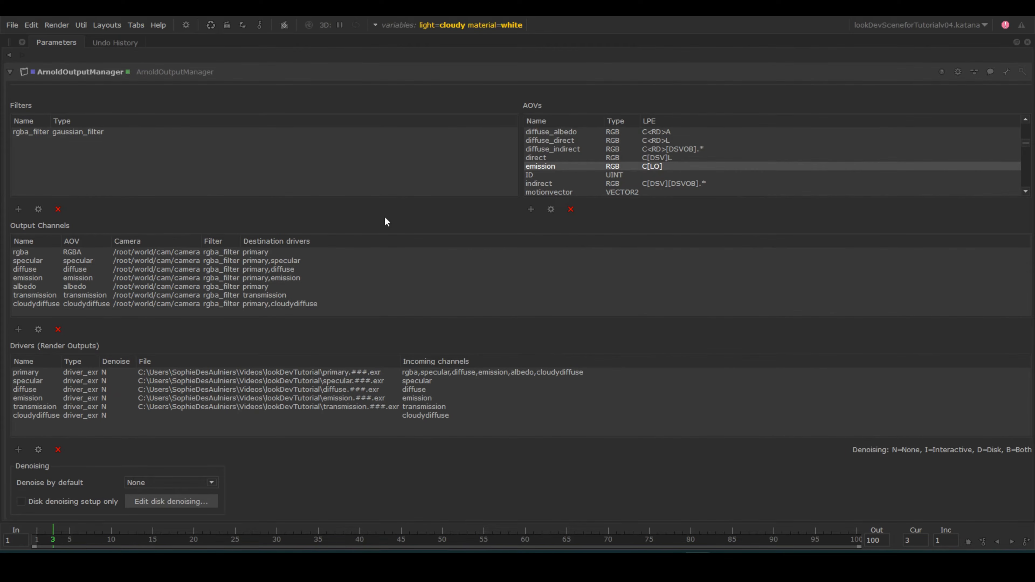
{"action": "left_click", "coordinate": [43, 132]}
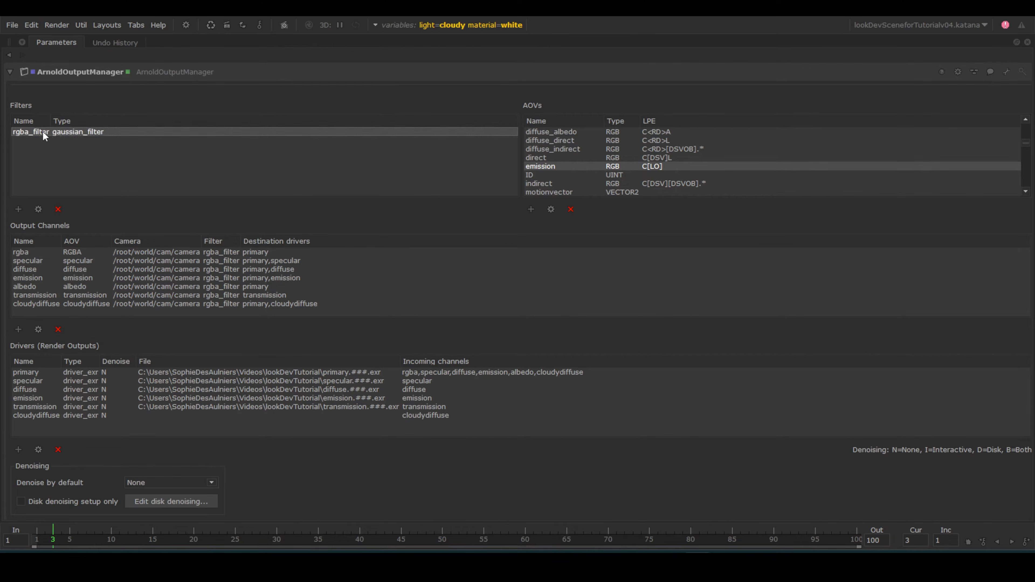
{"action": "left_click", "coordinate": [18, 209]}
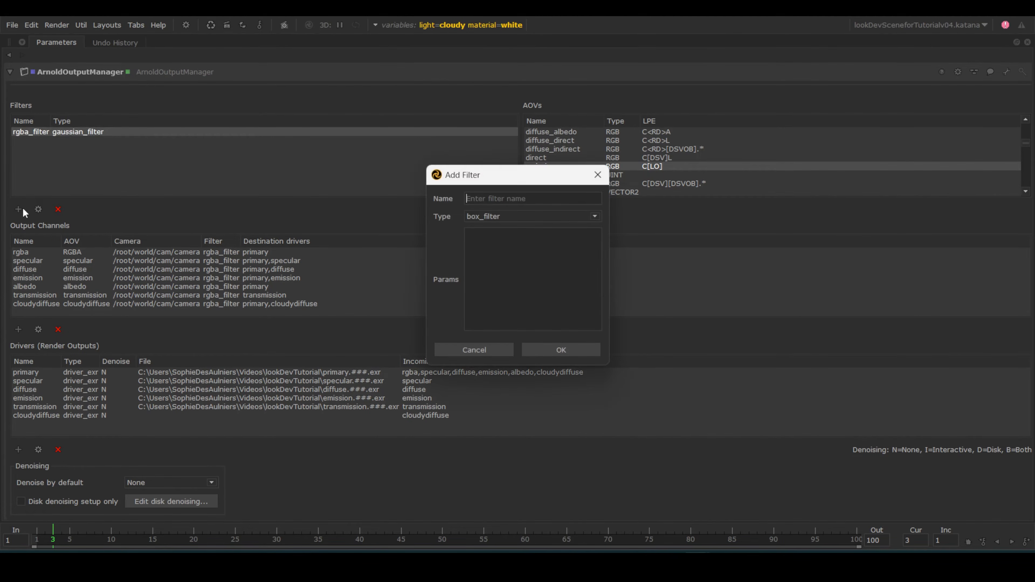
{"action": "left_click", "coordinate": [474, 349]}
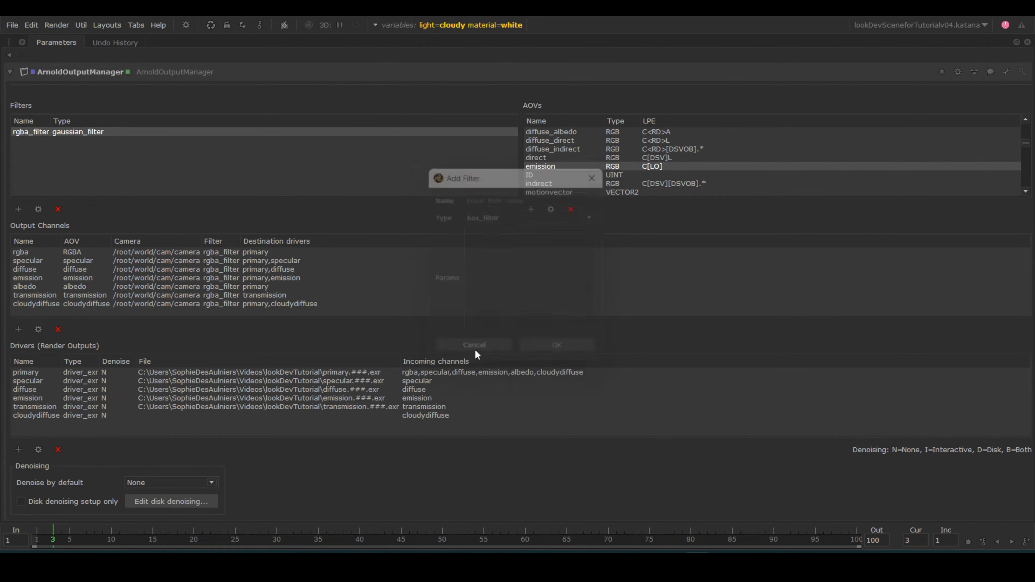
{"action": "left_click", "coordinate": [529, 209]}
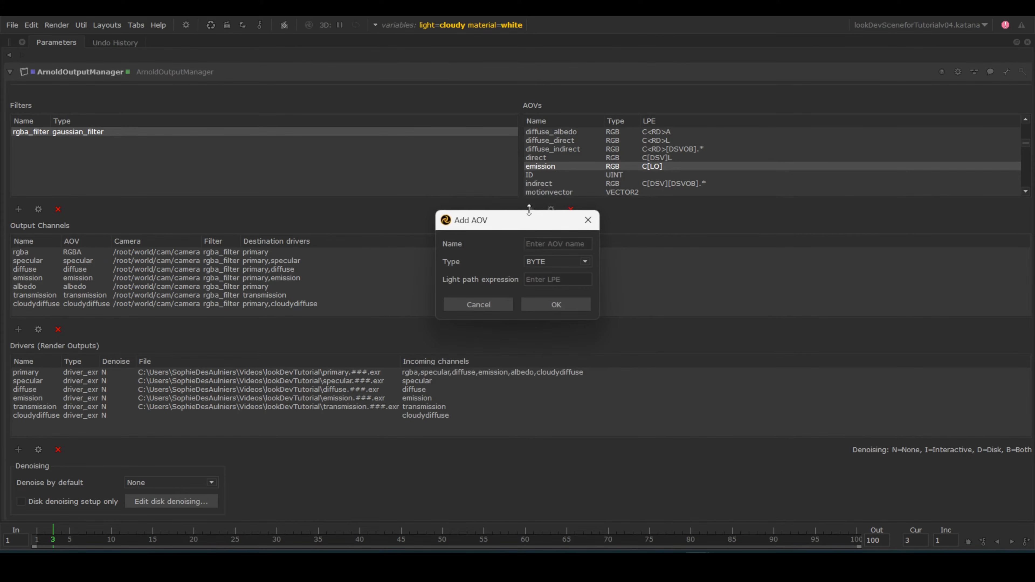
{"action": "left_click", "coordinate": [488, 304]}
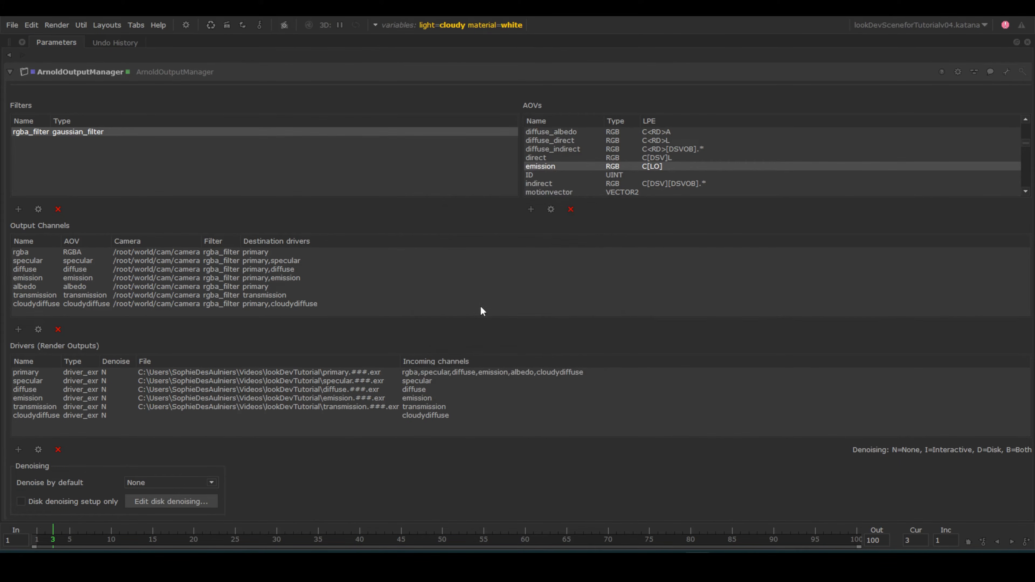
{"action": "left_click", "coordinate": [18, 329]}
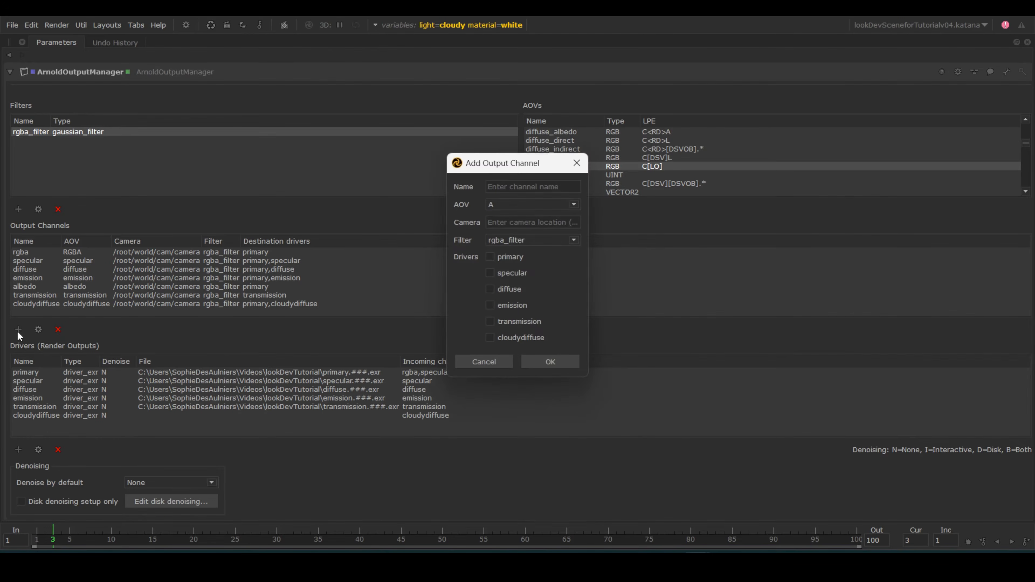
{"action": "left_click", "coordinate": [477, 363]}
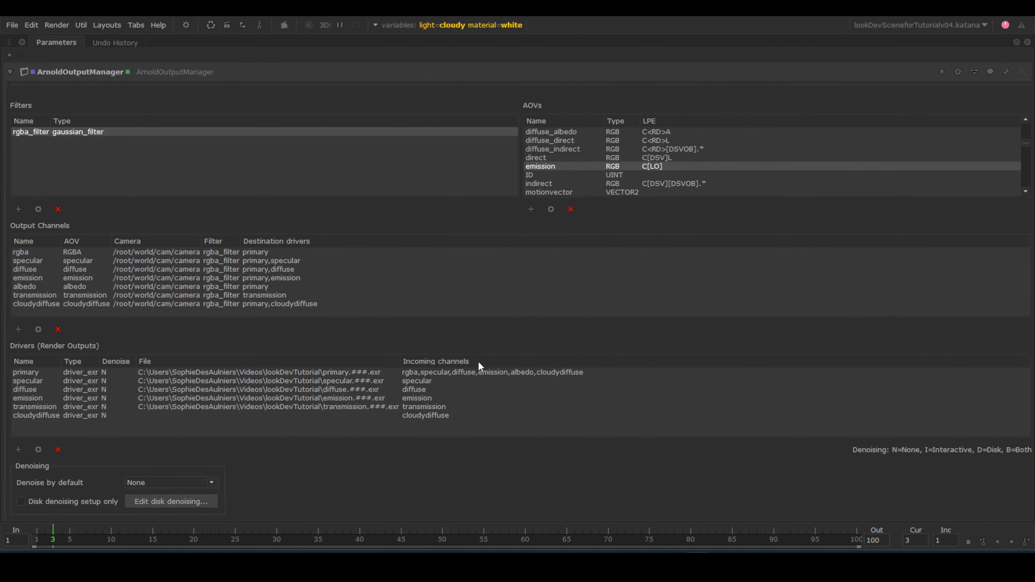
{"action": "left_click", "coordinate": [19, 449]}
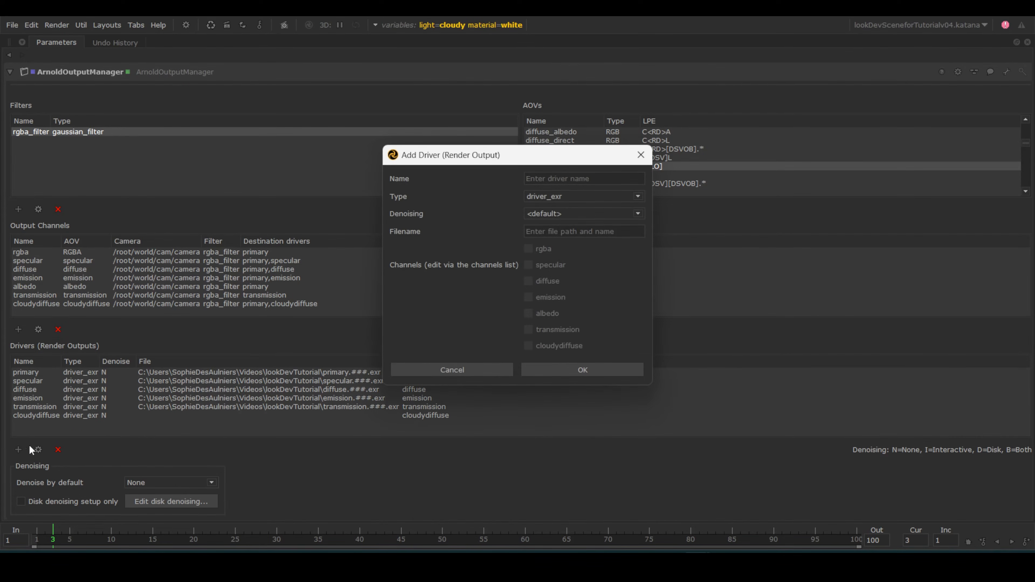
{"action": "left_click", "coordinate": [472, 371]}
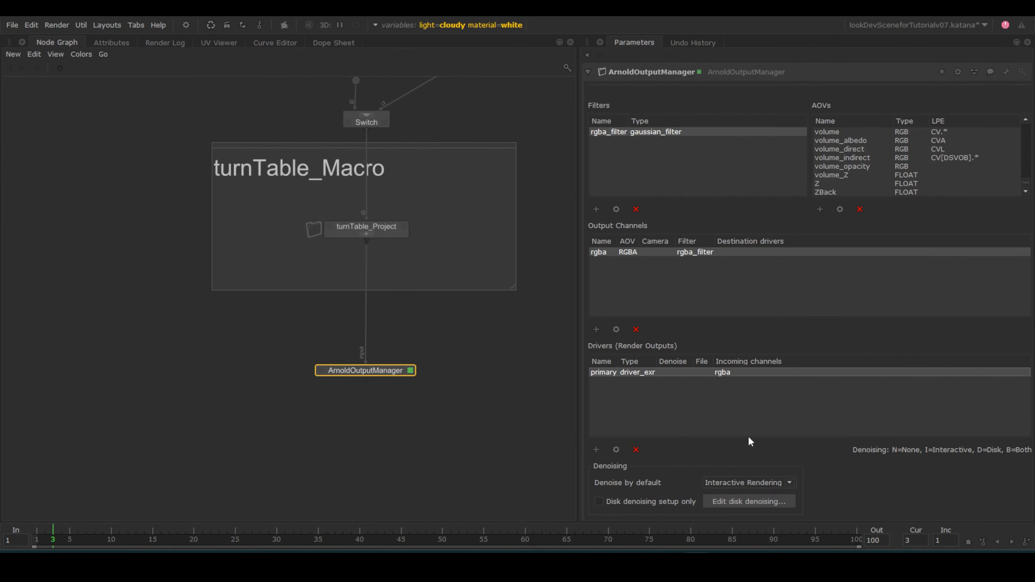
Step: Add a filter named diffuse_filter of type gaussian_filter and remove it from the Filters list again
{"action": "left_click", "coordinate": [596, 209]}
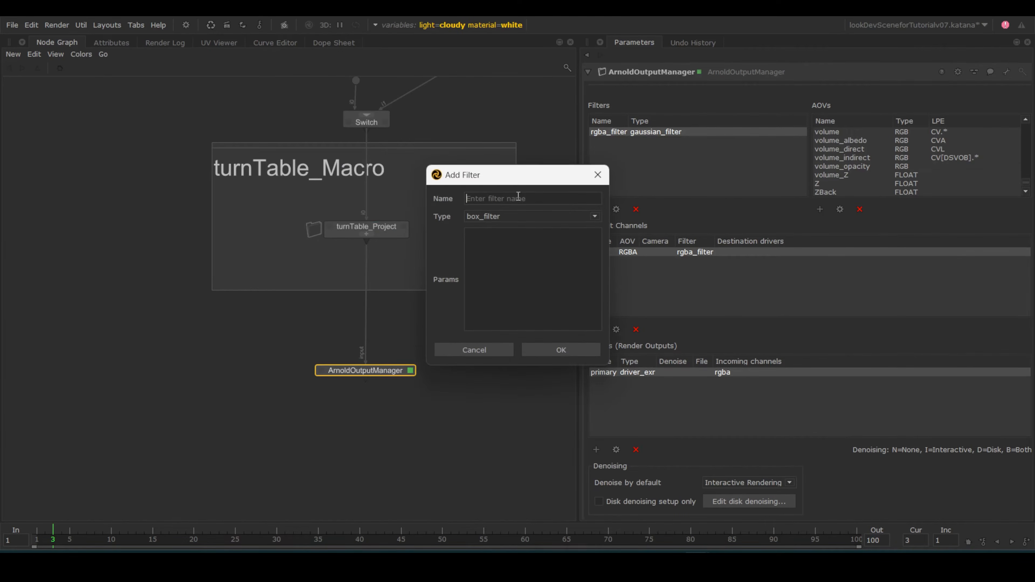
{"action": "type", "text": "diffuse_filter"}
{"action": "left_click", "coordinate": [496, 217]}
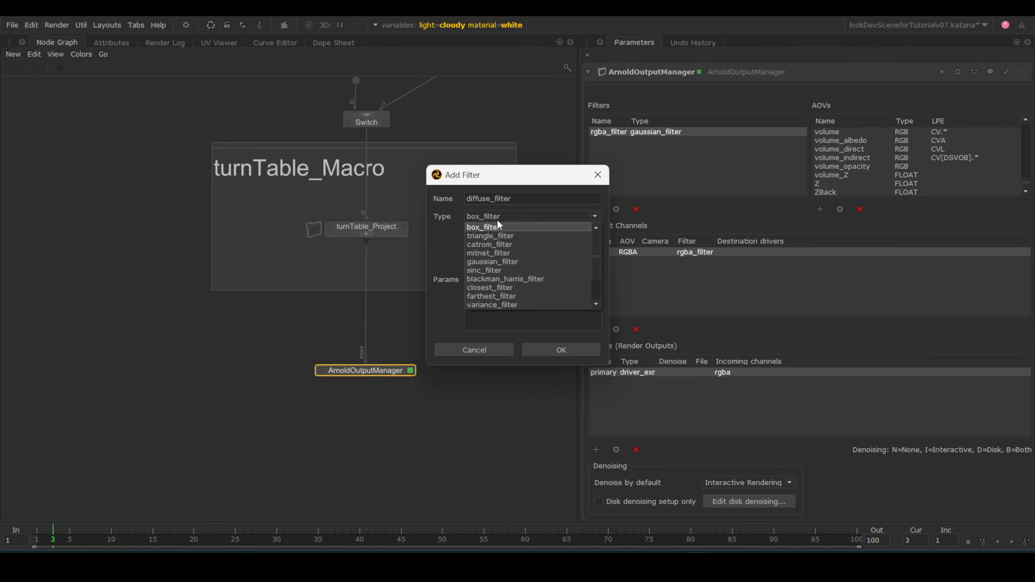
{"action": "left_click", "coordinate": [499, 262]}
{"action": "left_click", "coordinate": [545, 352]}
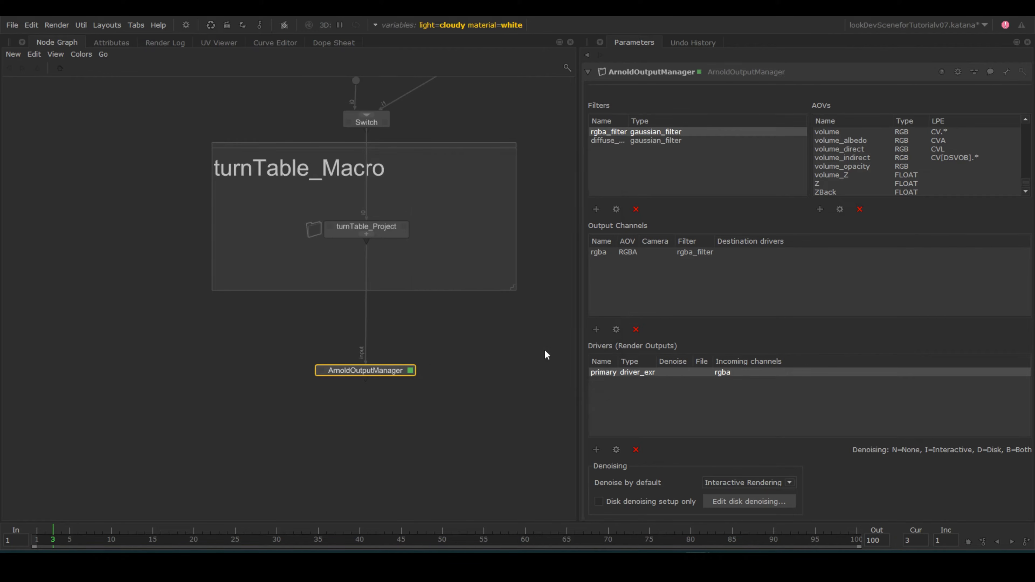
{"action": "left_click_drag", "start_coordinate": [627, 120], "coordinate": [662, 120]}
{"action": "left_click", "coordinate": [667, 141]}
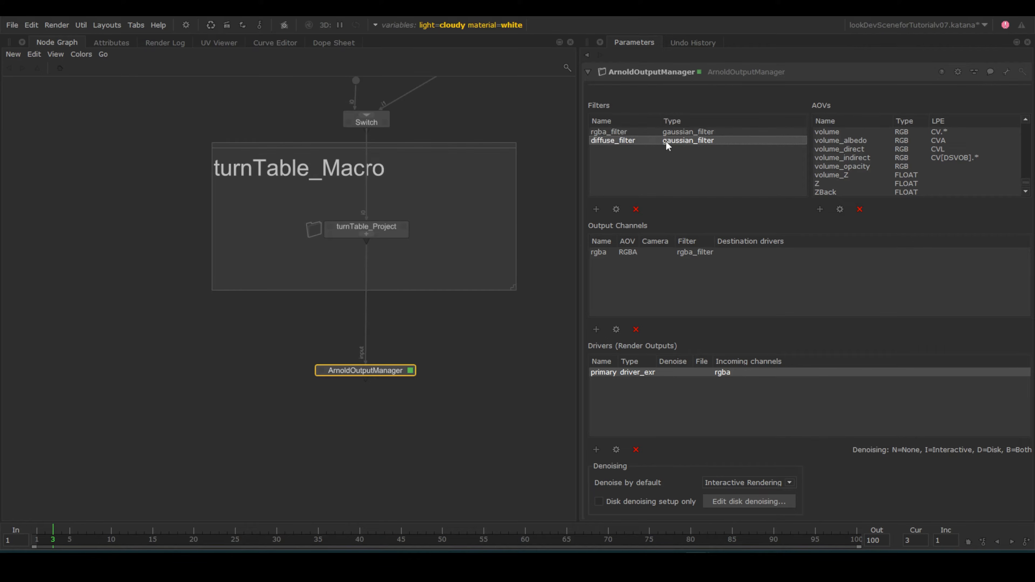
{"action": "left_click", "coordinate": [636, 210]}
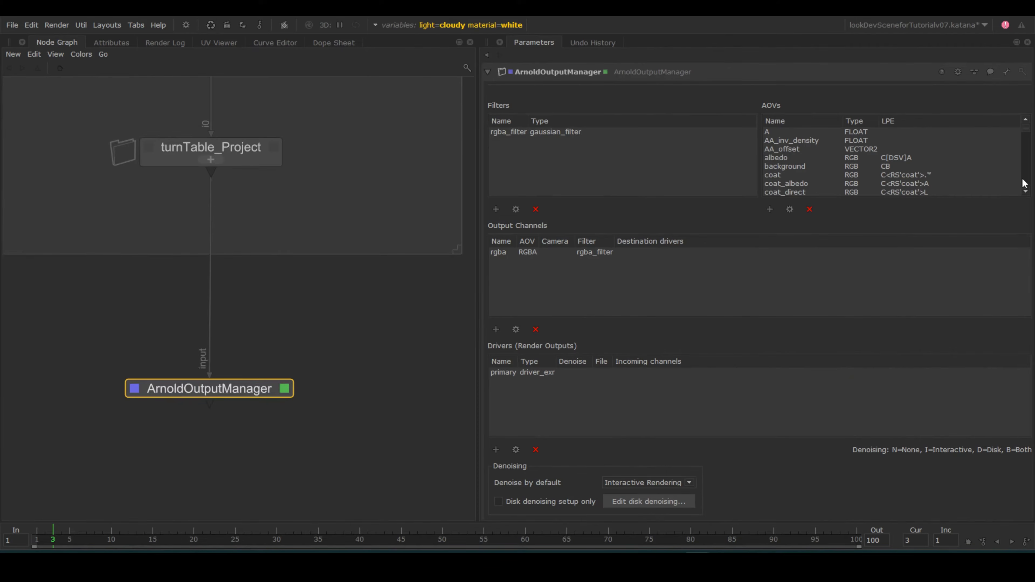
Step: Look through the whole list of default AOVs and the options for adding a custom AOV
{"action": "left_click_drag", "start_coordinate": [1026, 133], "coordinate": [1032, 184]}
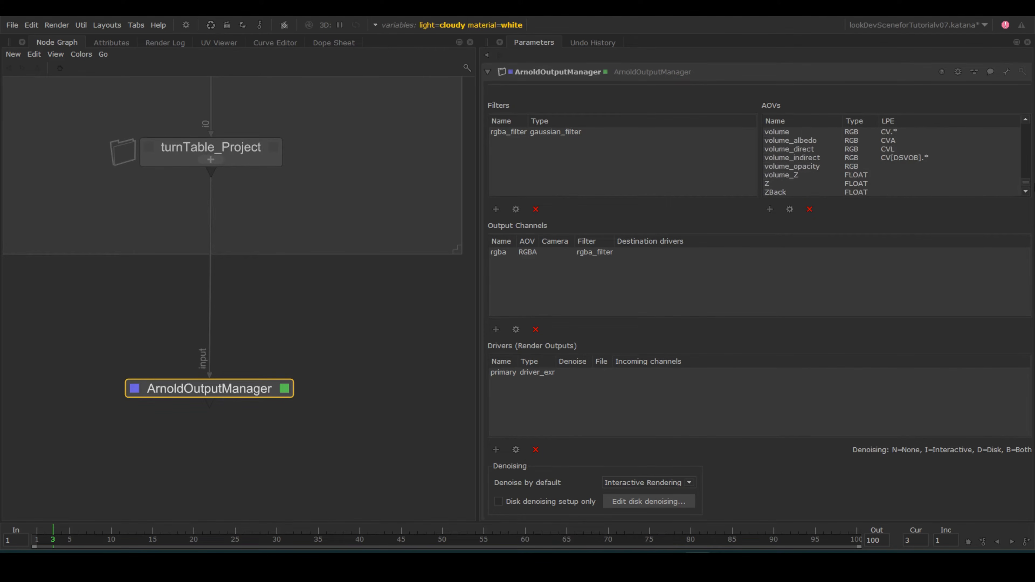
{"action": "left_click", "coordinate": [769, 210]}
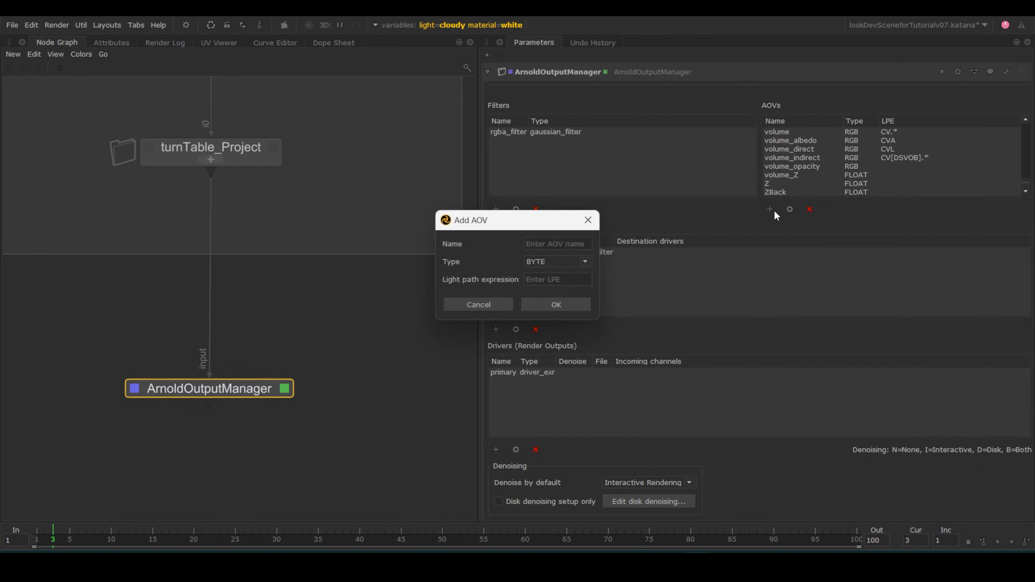
{"action": "left_click", "coordinate": [478, 305]}
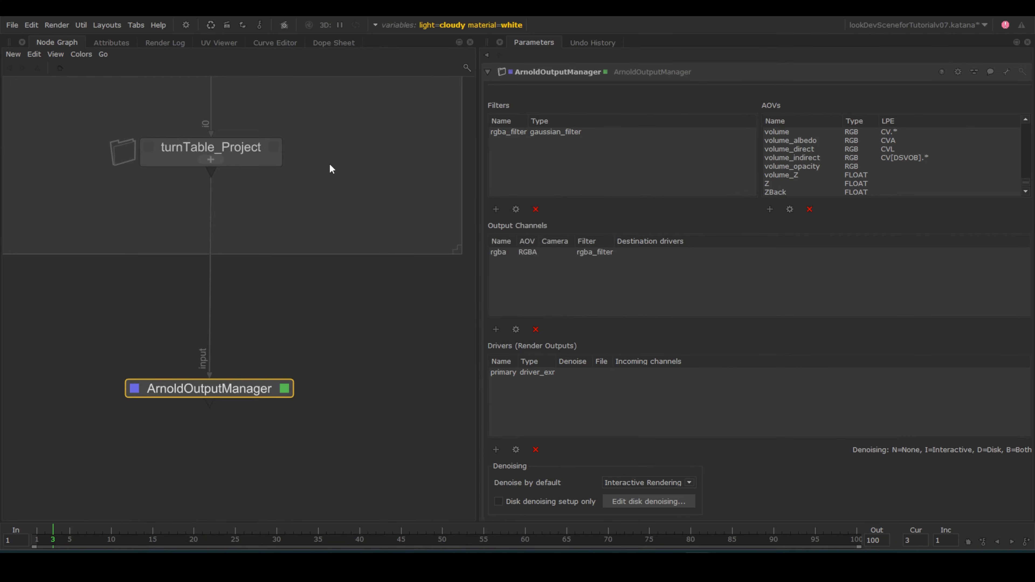
Step: In the cloudy_HDRI gaffer in the lighting backdrop, set the aov of hdriSkydomeLight's skydome_light shader to cloudy
{"action": "key", "text": "ctrl+BackSpace"}
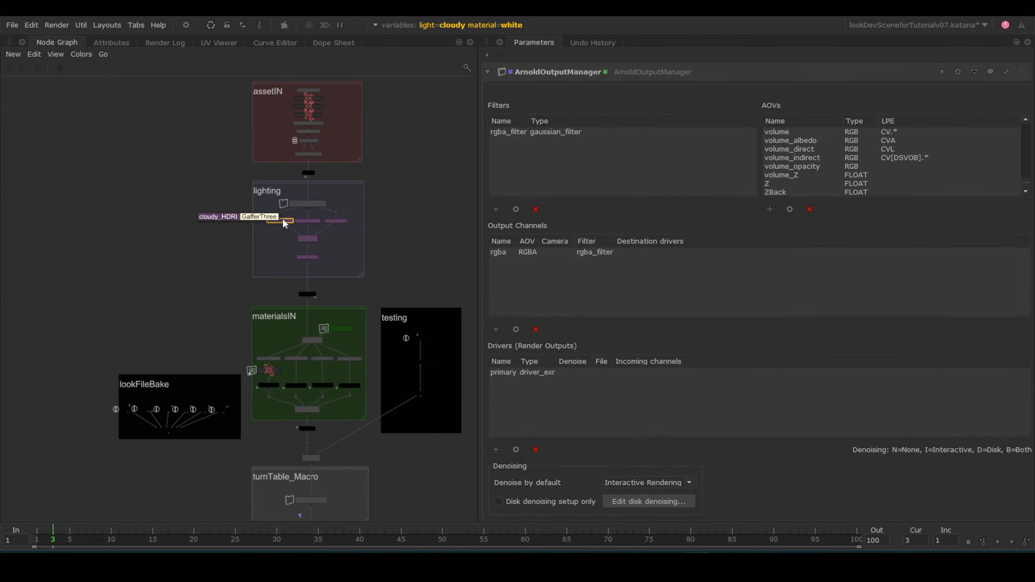
{"action": "left_click", "coordinate": [283, 221]}
{"action": "key", "text": "f"}
{"action": "left_click", "coordinate": [440, 300]}
{"action": "scroll", "coordinate": [439, 300], "scroll_direction": "down", "scroll_amount": 1}
{"action": "scroll", "coordinate": [439, 300], "scroll_direction": "down", "scroll_amount": 1}
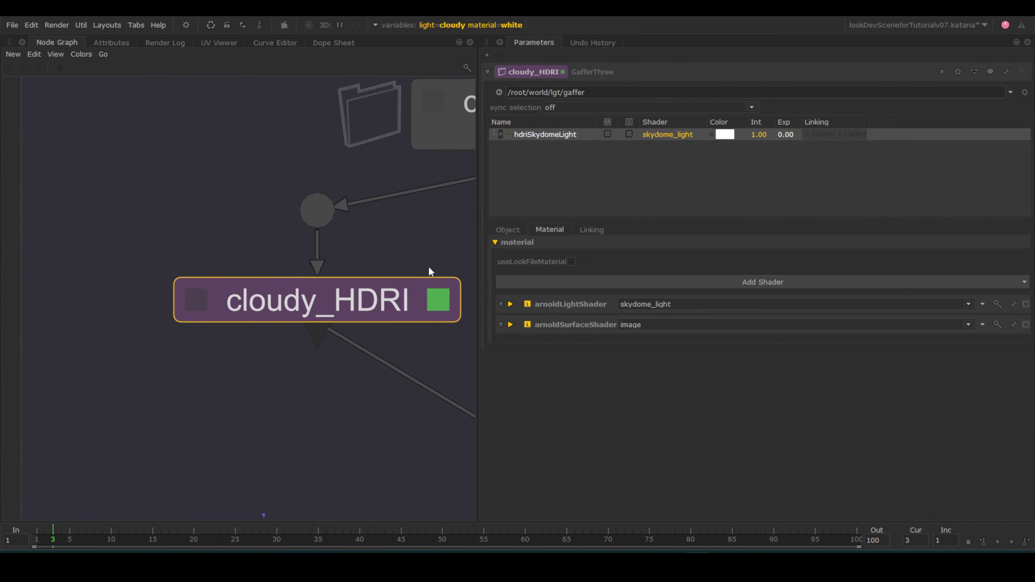
{"action": "left_click", "coordinate": [509, 304]}
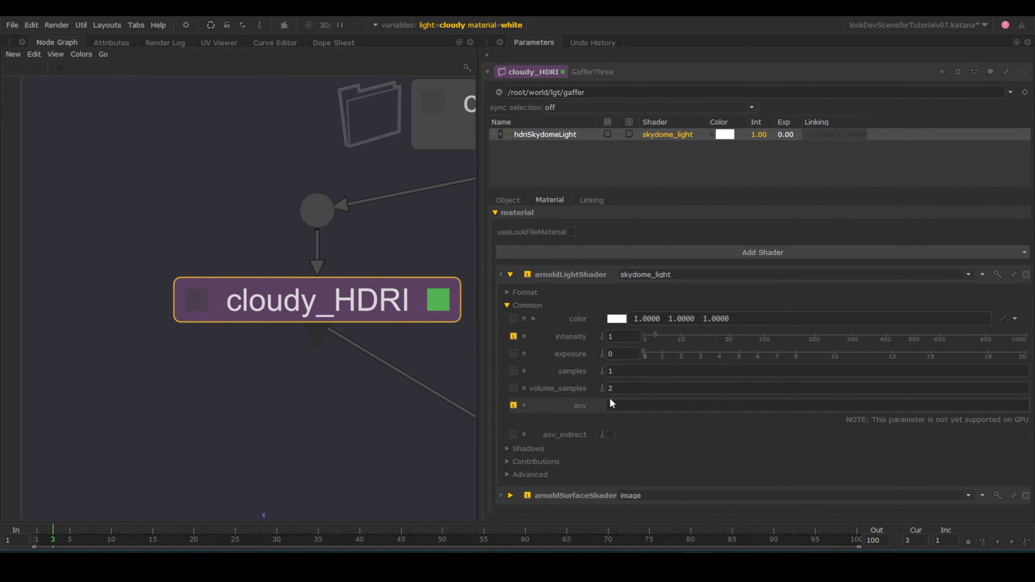
Step: Show the ArnoldOutputManager's parameters again and start a new AOV named cloudy_diffuse with type RGB
{"action": "scroll", "coordinate": [421, 413], "scroll_direction": "down", "scroll_amount": 6}
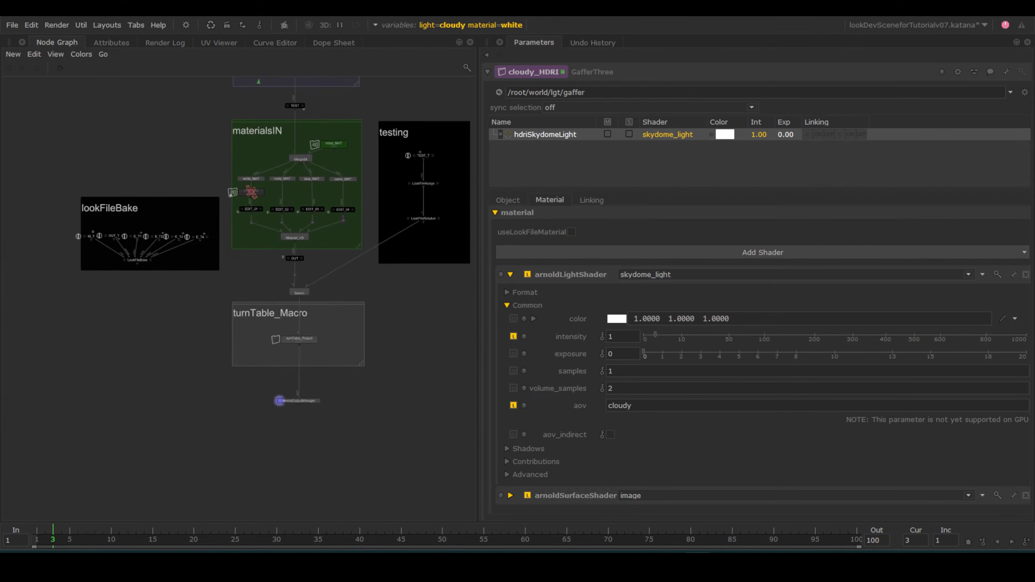
{"action": "left_click", "coordinate": [366, 345]}
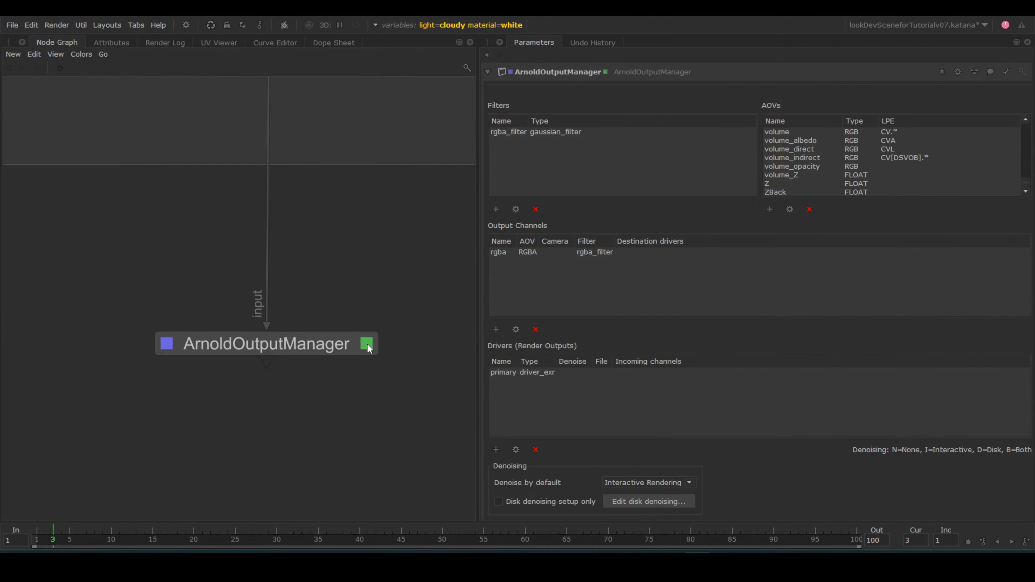
{"action": "scroll", "coordinate": [1027, 190], "scroll_direction": "down", "scroll_amount": 3}
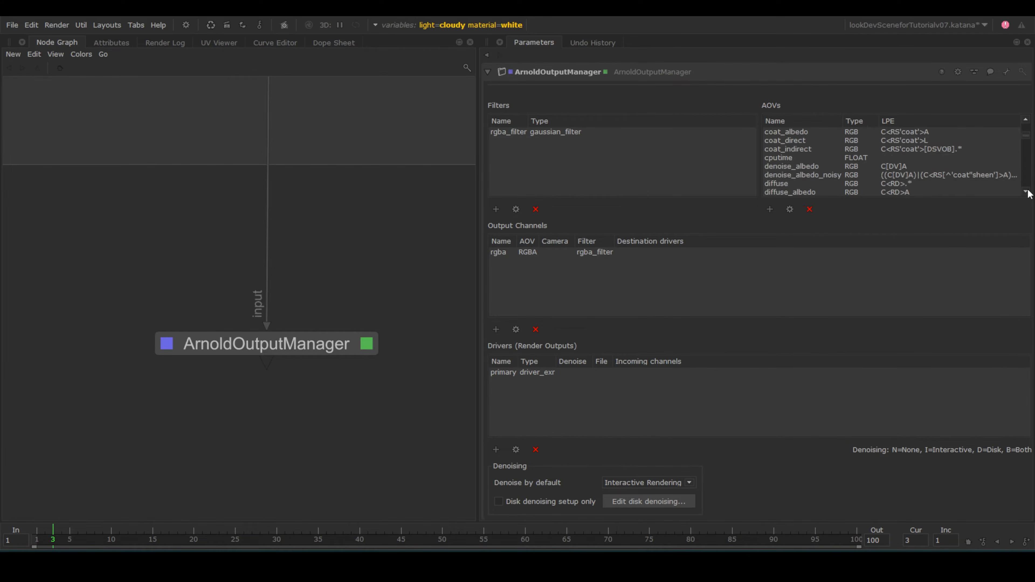
{"action": "left_click", "coordinate": [777, 210]}
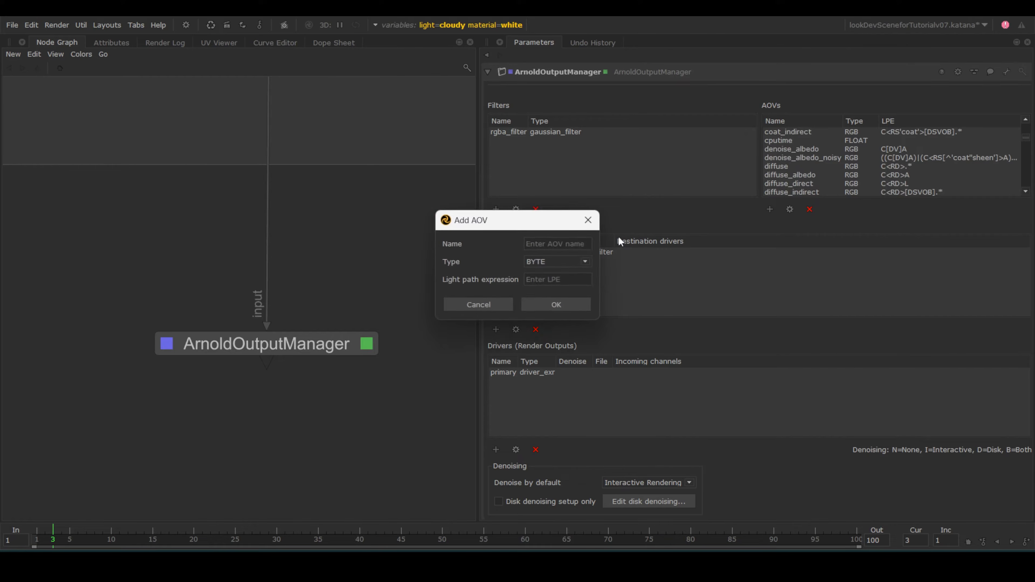
{"action": "type", "text": "cloudy_diffuse"}
{"action": "left_click", "coordinate": [563, 262]}
{"action": "left_click", "coordinate": [550, 315]}
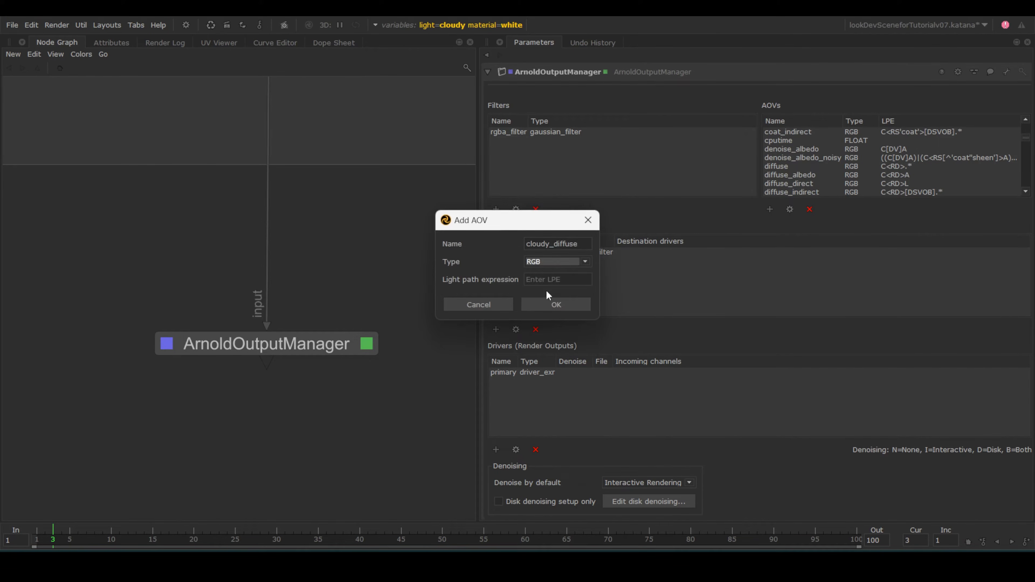
Step: Complete the cloudy_diffuse AOV with the light path expression C<RD><L.'cloudy'>.* and review its settings without changing them
{"action": "left_click", "coordinate": [546, 280]}
{"action": "type", "text": "C"}
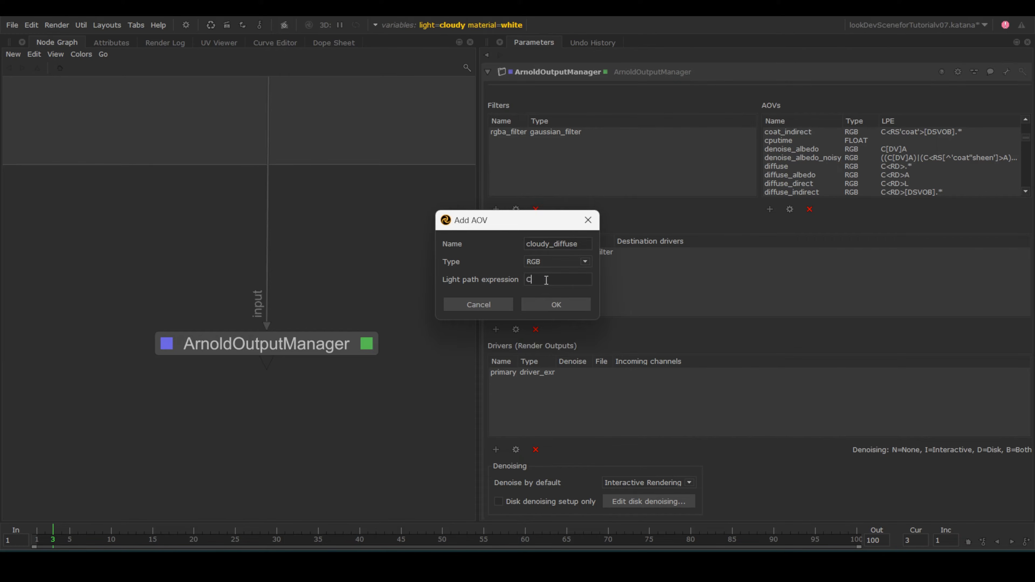
{"action": "type", "text": "<R"}
{"action": "type", "text": "D><L.'cloudy'>."}
{"action": "type", "text": "*"}
{"action": "left_click", "coordinate": [556, 305]}
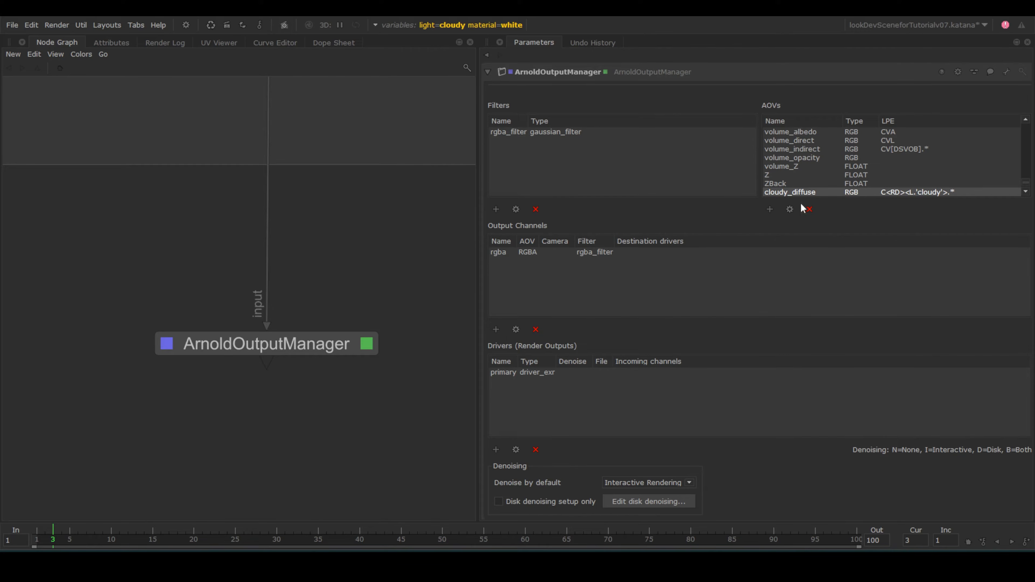
{"action": "left_click", "coordinate": [790, 209]}
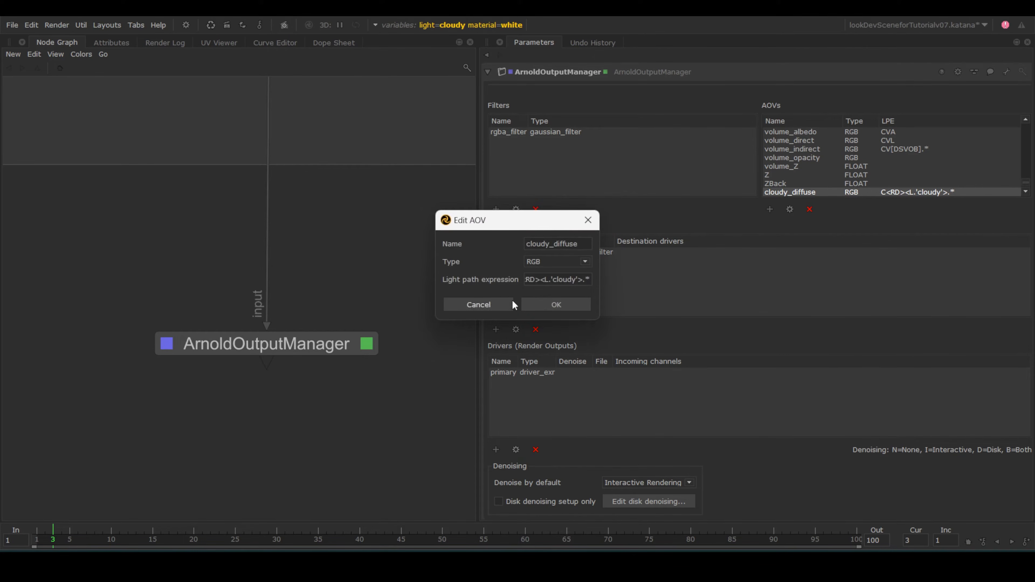
{"action": "left_click", "coordinate": [504, 306]}
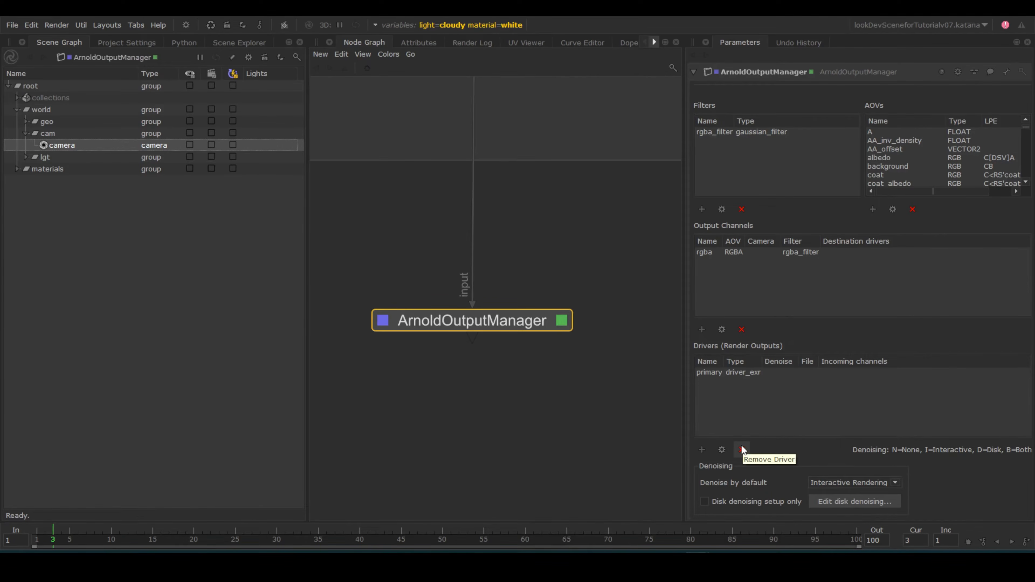
Step: Start a new output channel named diffuse that uses the diffuse AOV
{"action": "left_click", "coordinate": [702, 329]}
{"action": "left_click", "coordinate": [564, 244]}
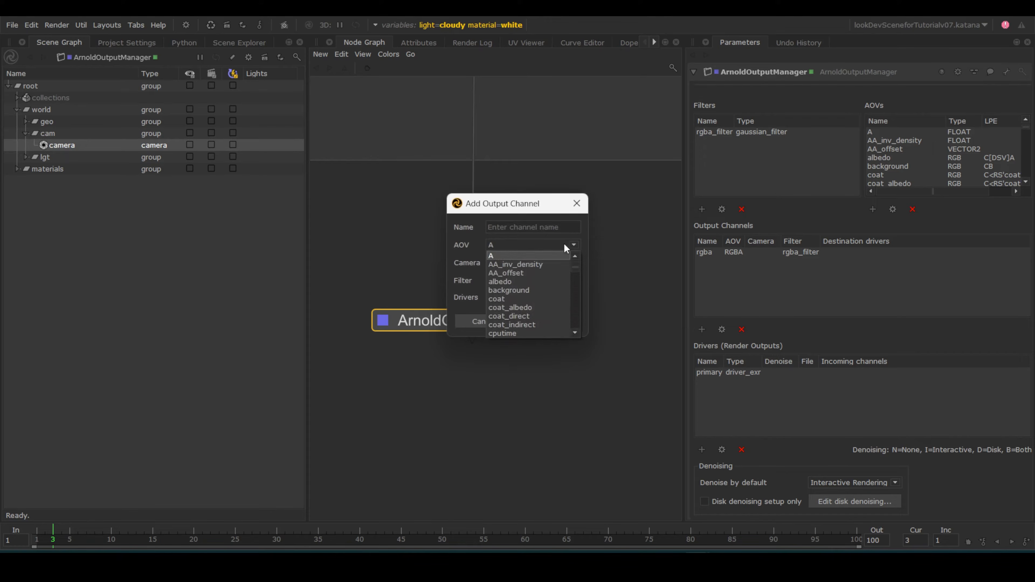
{"action": "scroll", "coordinate": [574, 330], "scroll_direction": "down", "scroll_amount": 3}
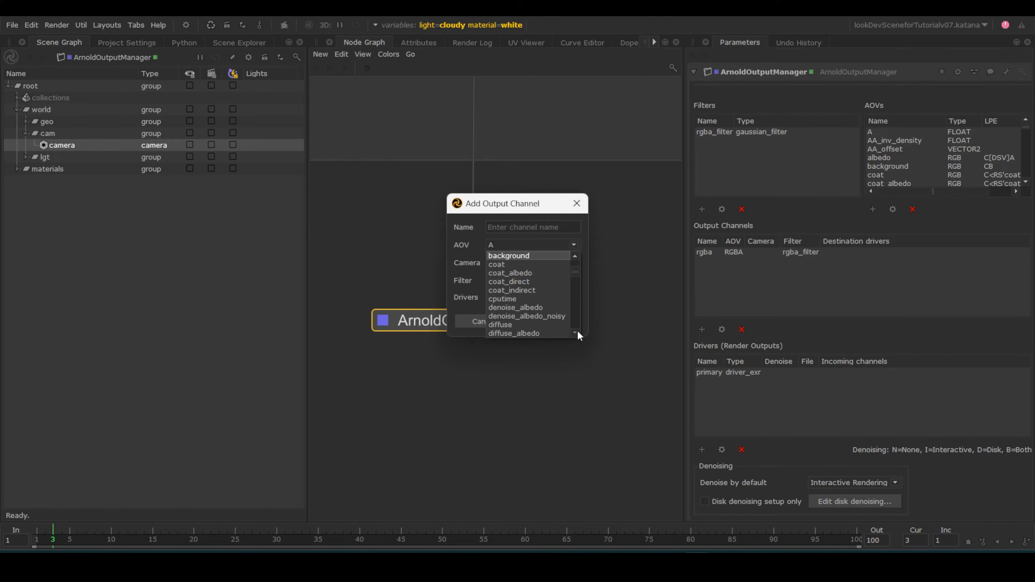
{"action": "left_click", "coordinate": [542, 326]}
{"action": "type", "text": "diffuse"}
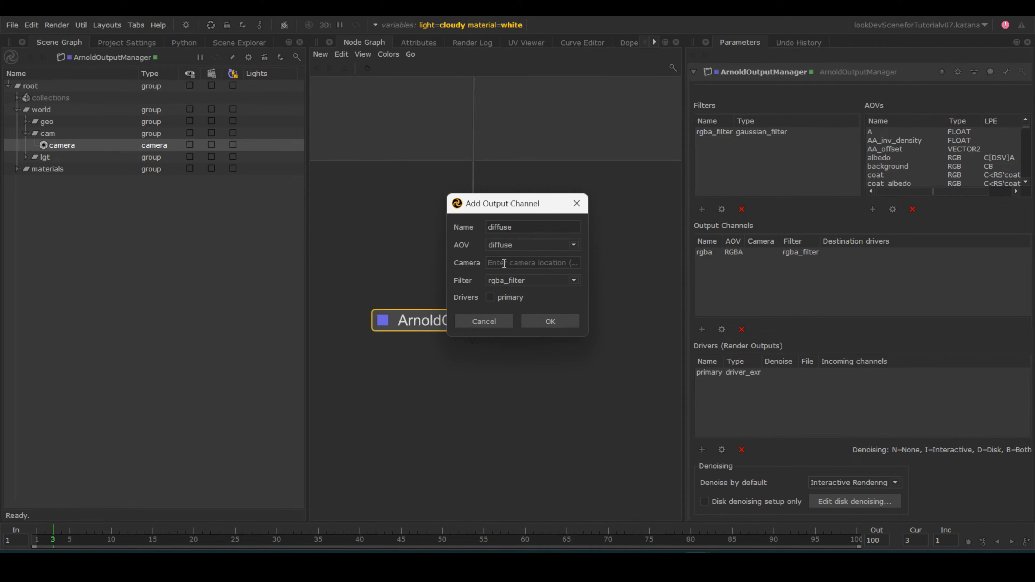
Step: Set the diffuse channel's camera to /root/world/cam/camera, copying that path, and add the channel with the primary driver enabled
{"action": "left_click", "coordinate": [504, 263]}
{"action": "type", "text": "/root/world/cam/camera"}
{"action": "left_click_drag", "start_coordinate": [579, 264], "coordinate": [460, 258]}
{"action": "key", "text": "ctrl+c"}
{"action": "left_click", "coordinate": [490, 298]}
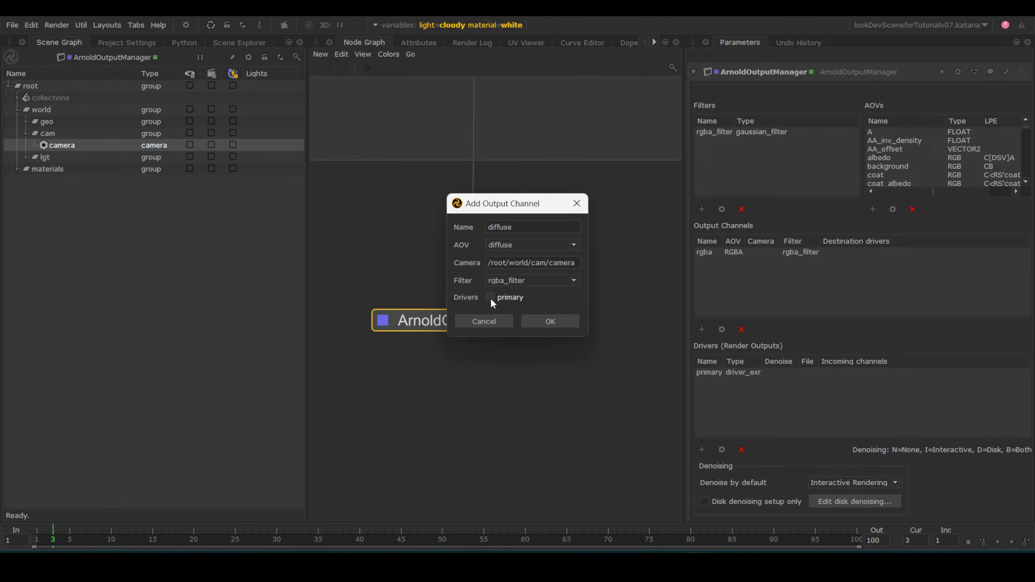
{"action": "left_click", "coordinate": [549, 322]}
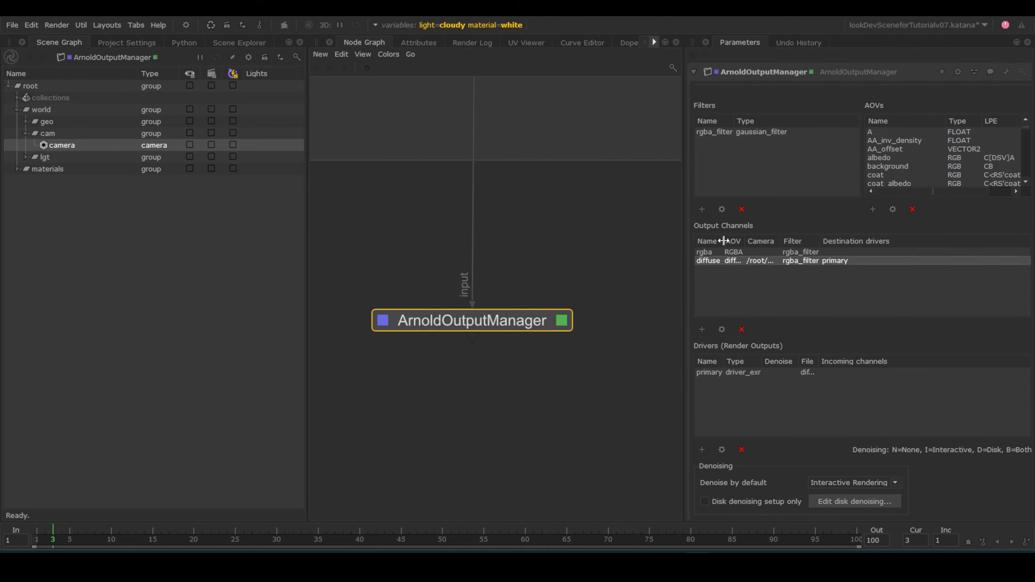
Step: Add an output channel named specular using the specular AOV, camera /root/world/cam/camera and the primary driver
{"action": "left_click_drag", "start_coordinate": [745, 240], "coordinate": [840, 241]}
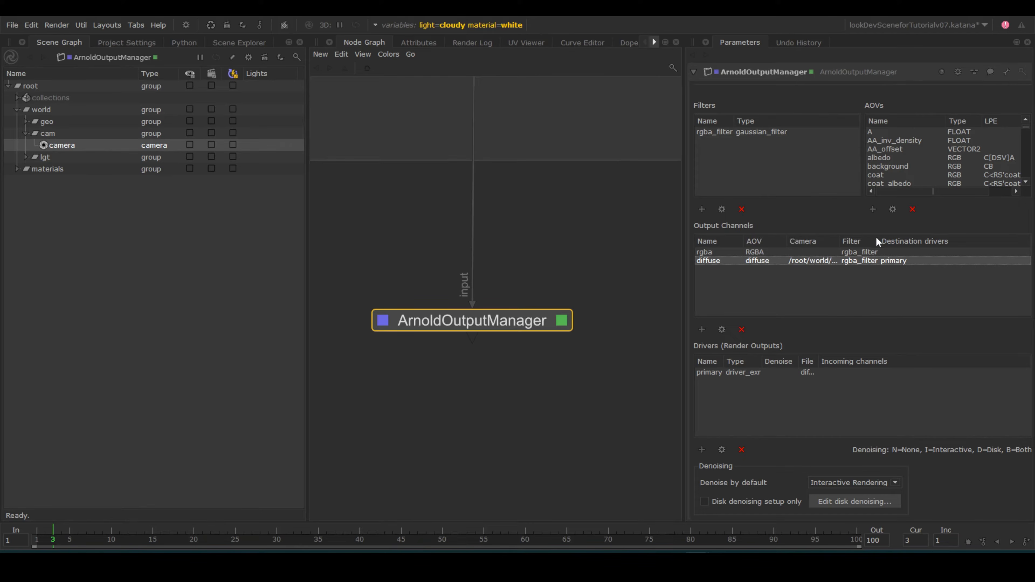
{"action": "left_click", "coordinate": [702, 329]}
{"action": "left_click", "coordinate": [575, 245]}
{"action": "scroll", "coordinate": [570, 261], "scroll_direction": "down", "scroll_amount": 10}
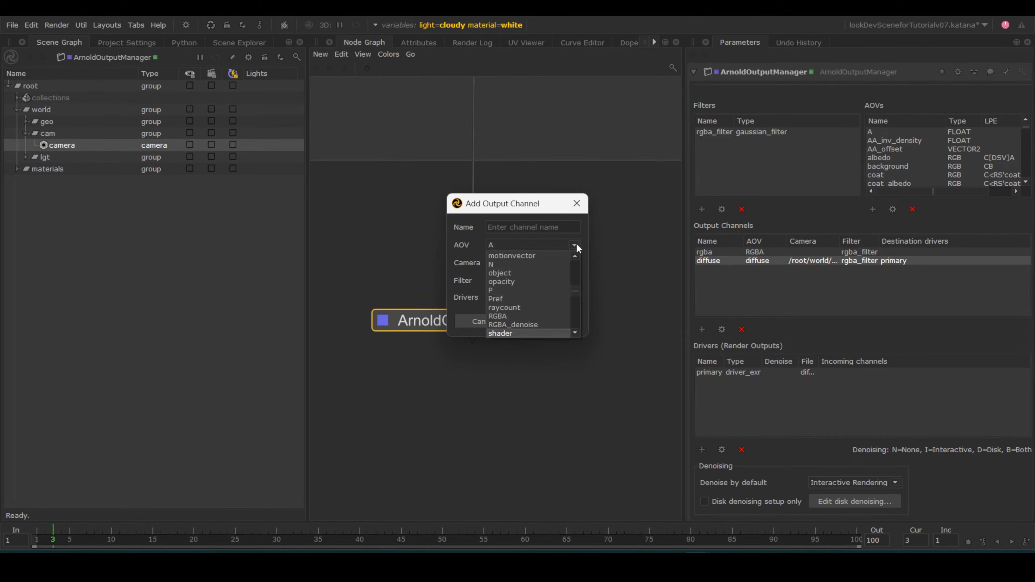
{"action": "left_click", "coordinate": [550, 308]}
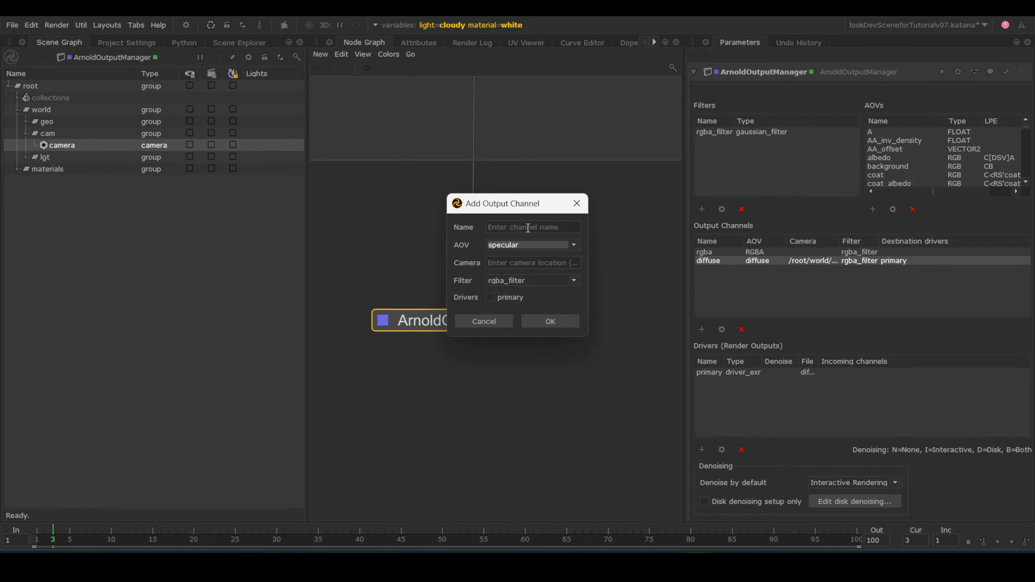
{"action": "left_click", "coordinate": [528, 227]}
{"action": "type", "text": "specular"}
{"action": "left_click", "coordinate": [522, 262]}
{"action": "key", "text": "ctrl+v"}
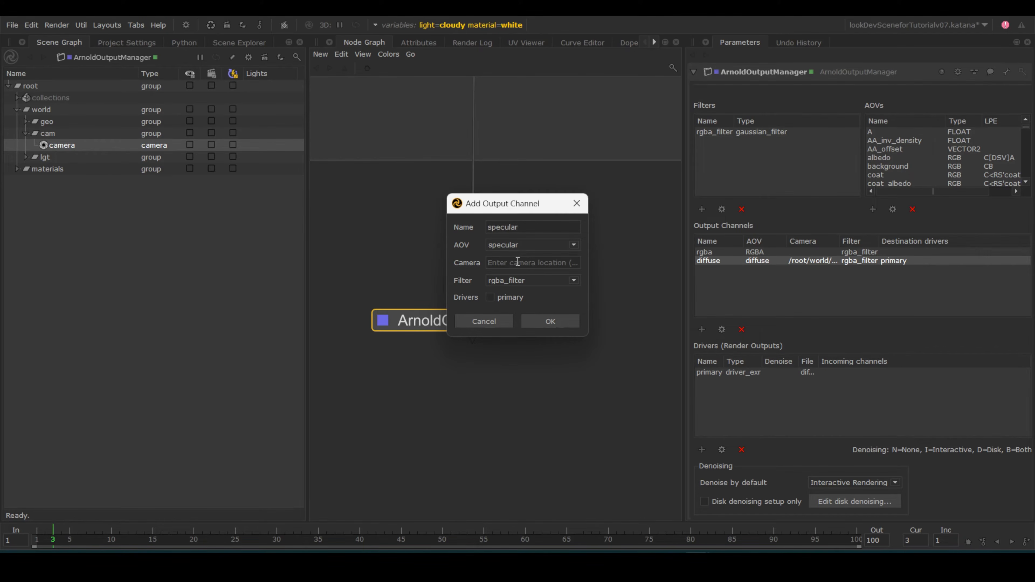
{"action": "left_click", "coordinate": [490, 298]}
{"action": "left_click", "coordinate": [547, 321]}
Step: Add an output channel named albedo using the albedo AOV, camera /root/world/cam/camera and the primary driver
{"action": "left_click", "coordinate": [701, 329]}
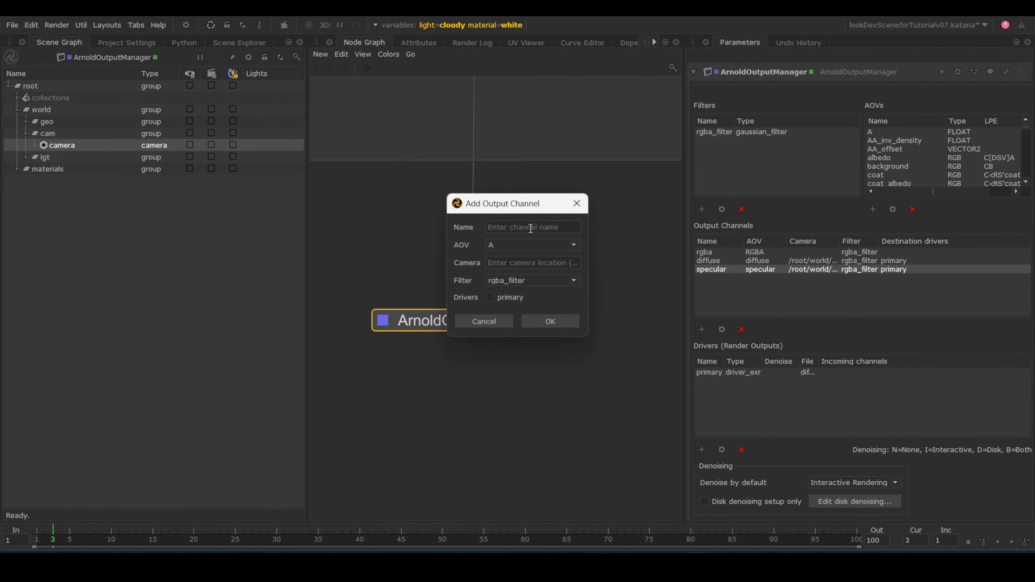
{"action": "left_click", "coordinate": [536, 245]}
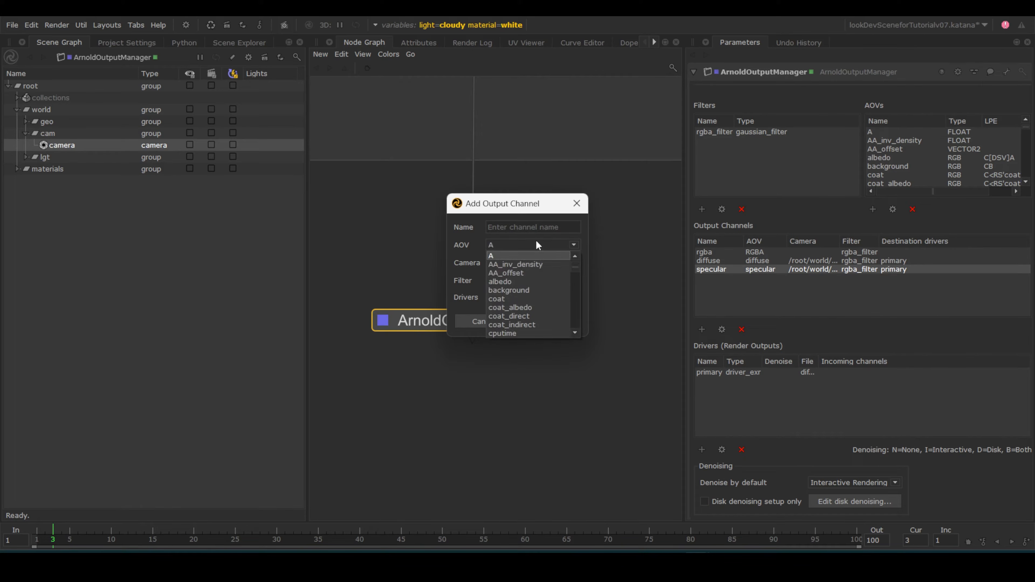
{"action": "left_click", "coordinate": [524, 280]}
{"action": "left_click", "coordinate": [509, 227]}
{"action": "type", "text": "albedo"}
{"action": "left_click", "coordinate": [505, 264]}
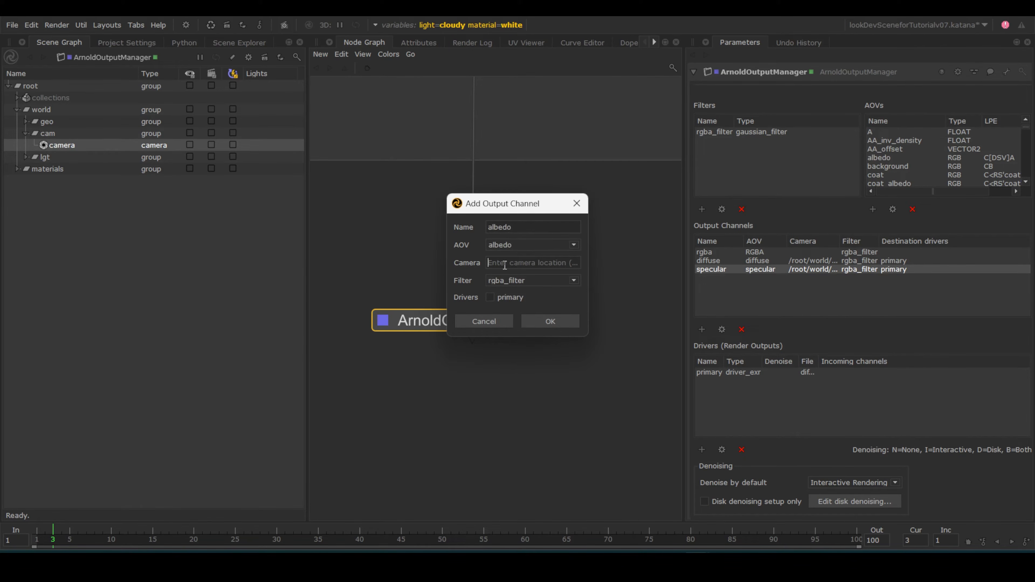
{"action": "key", "text": "ctrl+v"}
{"action": "left_click", "coordinate": [550, 321]}
Step: Add an output channel named transmission using the transmission AOV, camera /root/world/cam/camera and the primary driver
{"action": "left_click", "coordinate": [702, 329]}
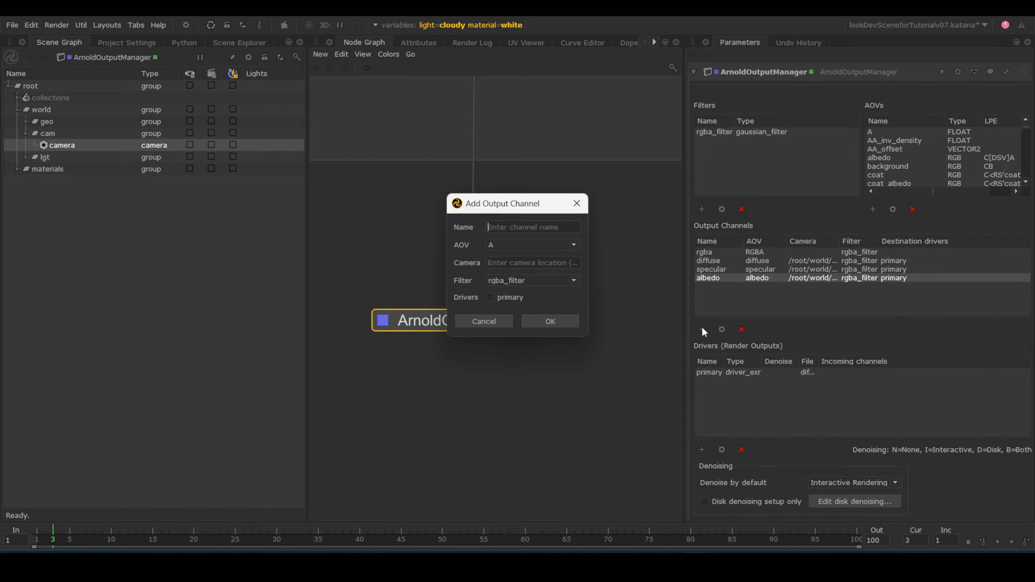
{"action": "left_click", "coordinate": [540, 227]}
{"action": "type", "text": "transmission"}
{"action": "left_click", "coordinate": [573, 245]}
{"action": "scroll", "coordinate": [571, 248], "scroll_direction": "down", "scroll_amount": 5}
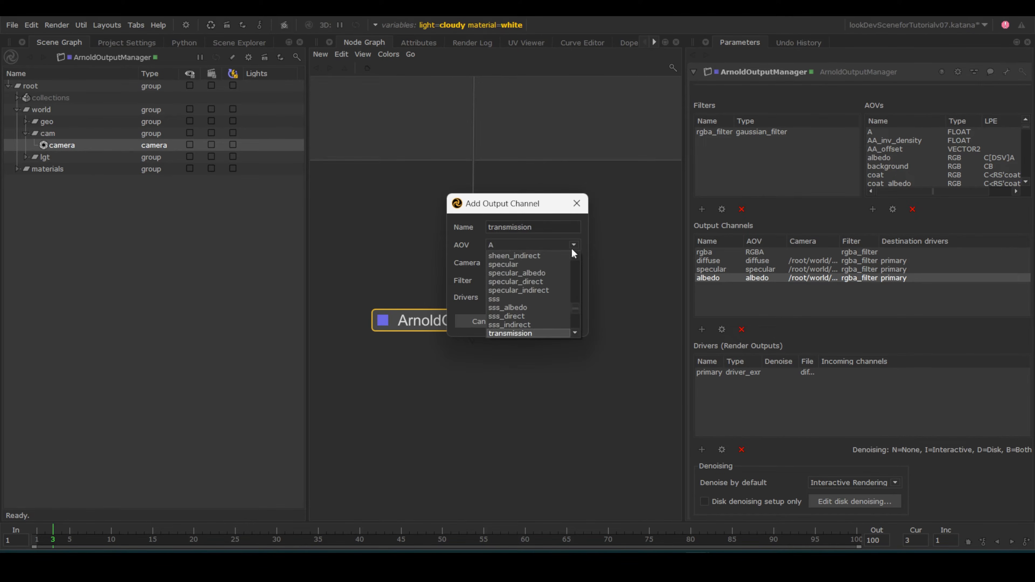
{"action": "left_click", "coordinate": [536, 336]}
{"action": "left_click", "coordinate": [508, 264]}
{"action": "key", "text": "ctrl+v"}
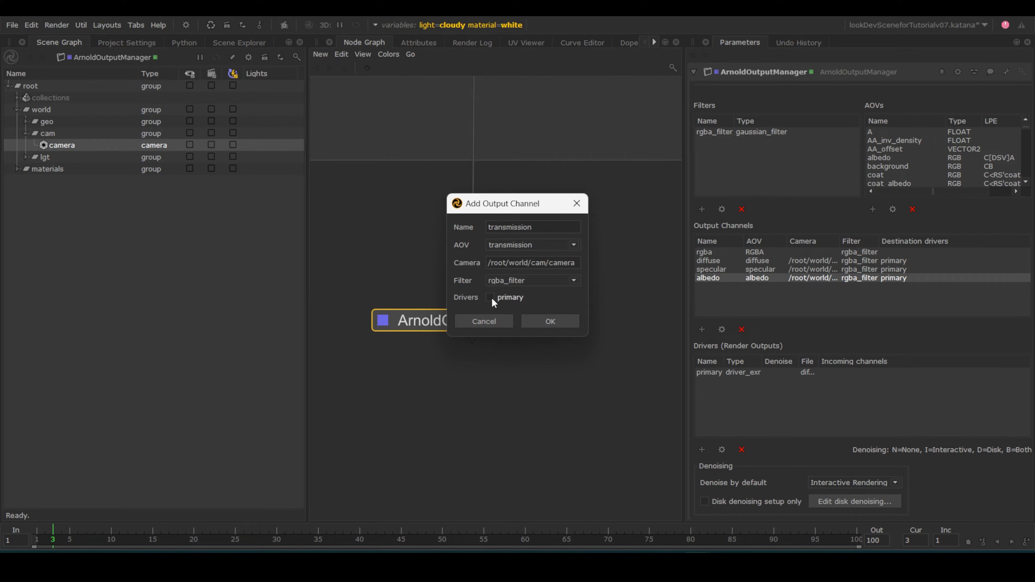
{"action": "left_click", "coordinate": [491, 297]}
{"action": "left_click", "coordinate": [547, 322]}
Step: Add an output channel named emission using the emission AOV, camera /root/world/cam/camera and the primary driver
{"action": "left_click", "coordinate": [701, 330]}
{"action": "left_click", "coordinate": [573, 245]}
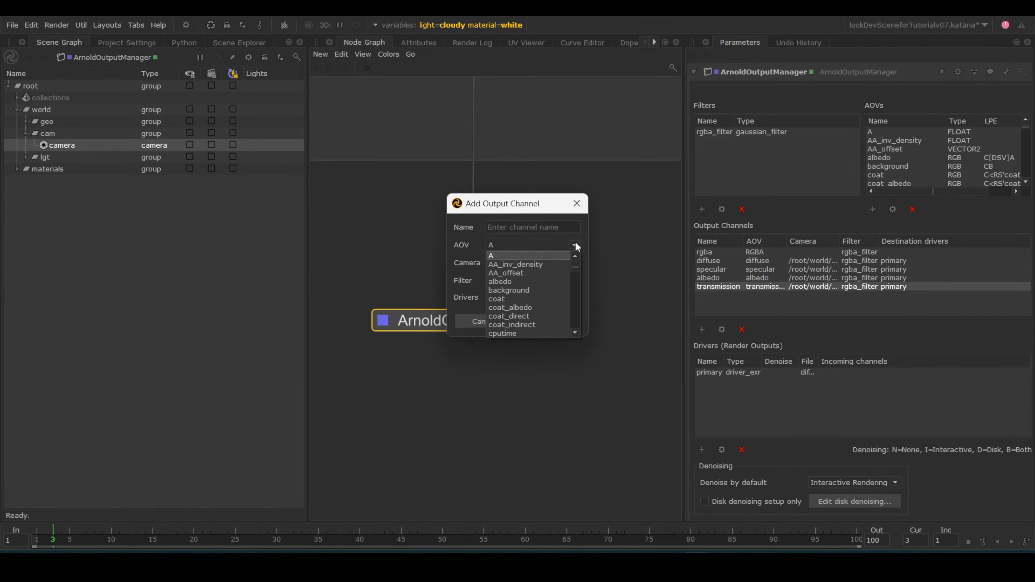
{"action": "scroll", "coordinate": [573, 249], "scroll_direction": "down", "scroll_amount": 5}
{"action": "left_click", "coordinate": [530, 334]}
{"action": "left_click", "coordinate": [510, 227]}
{"action": "type", "text": "emission"}
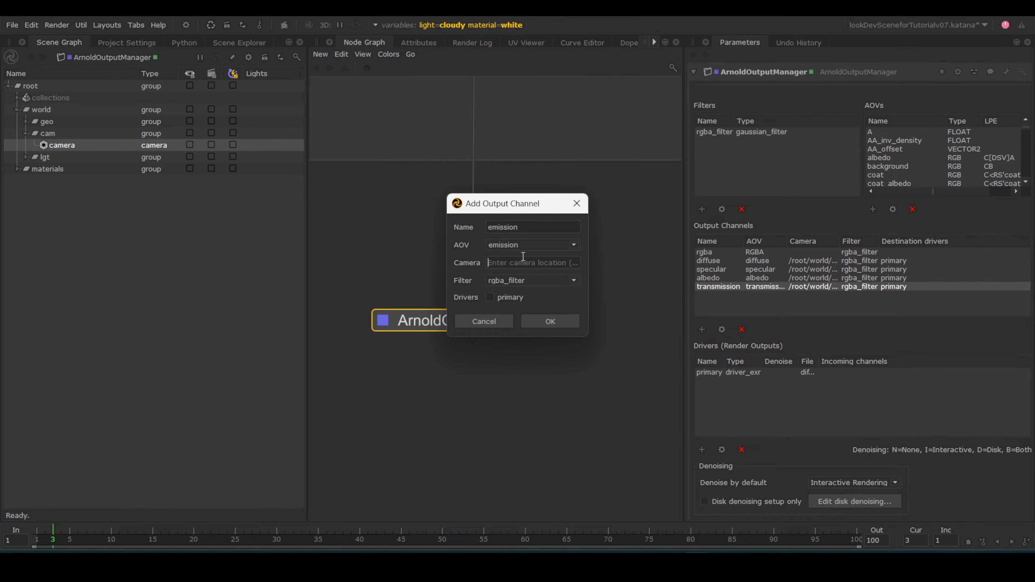
{"action": "key", "text": "ctrl+v"}
{"action": "left_click", "coordinate": [549, 322]}
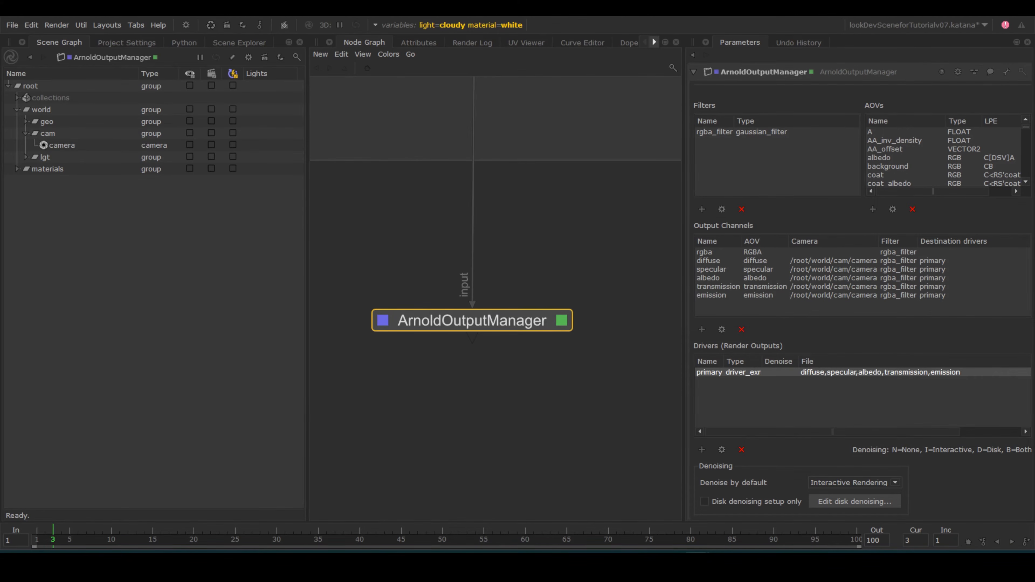
Step: Start a new driver named diffuse with type driver_exr and denoising set to None
{"action": "left_click", "coordinate": [702, 450]}
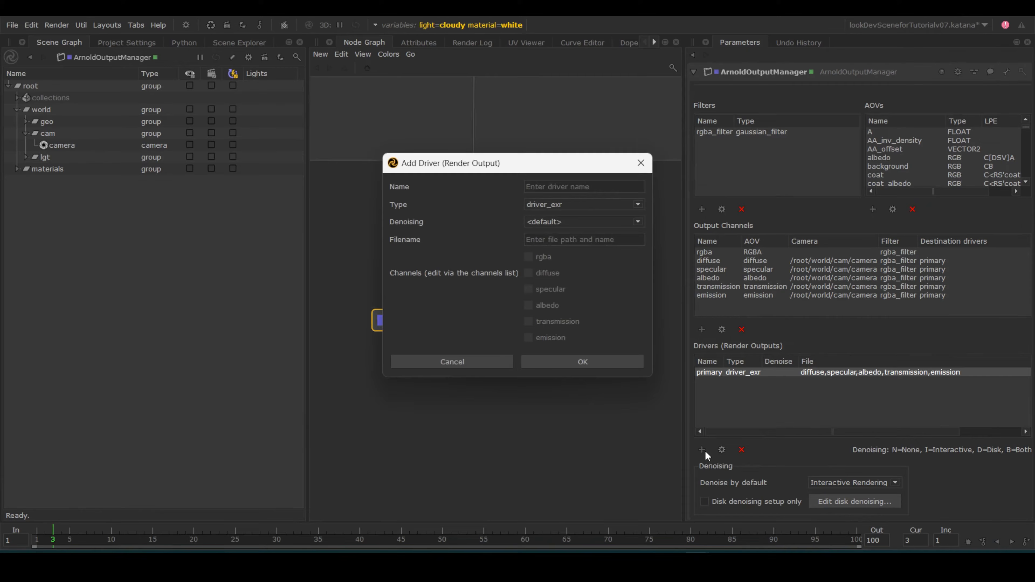
{"action": "left_click", "coordinate": [550, 187]}
{"action": "type", "text": "diffuse"}
{"action": "left_click", "coordinate": [576, 204]}
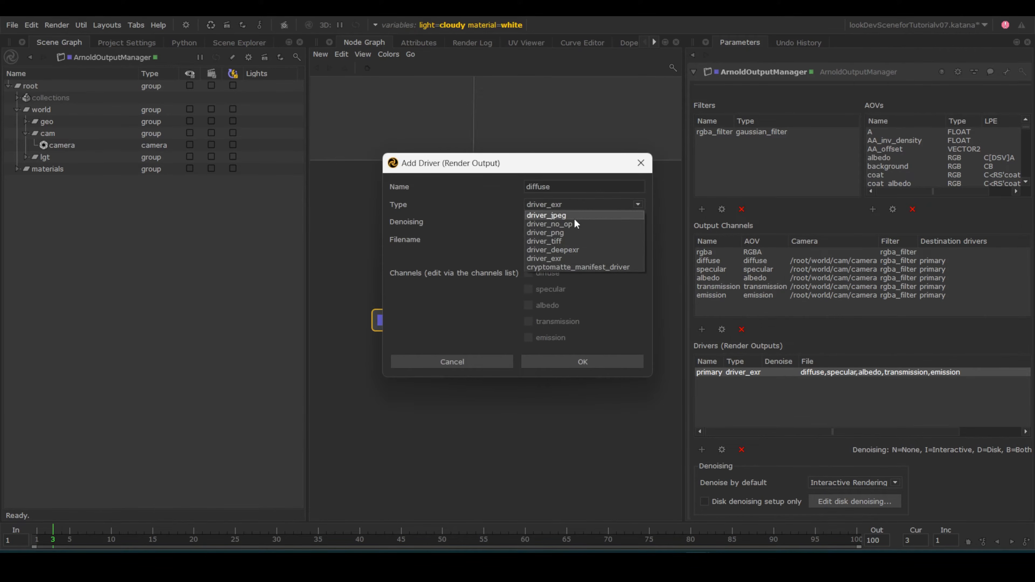
{"action": "left_click", "coordinate": [562, 257]}
{"action": "left_click", "coordinate": [568, 222]}
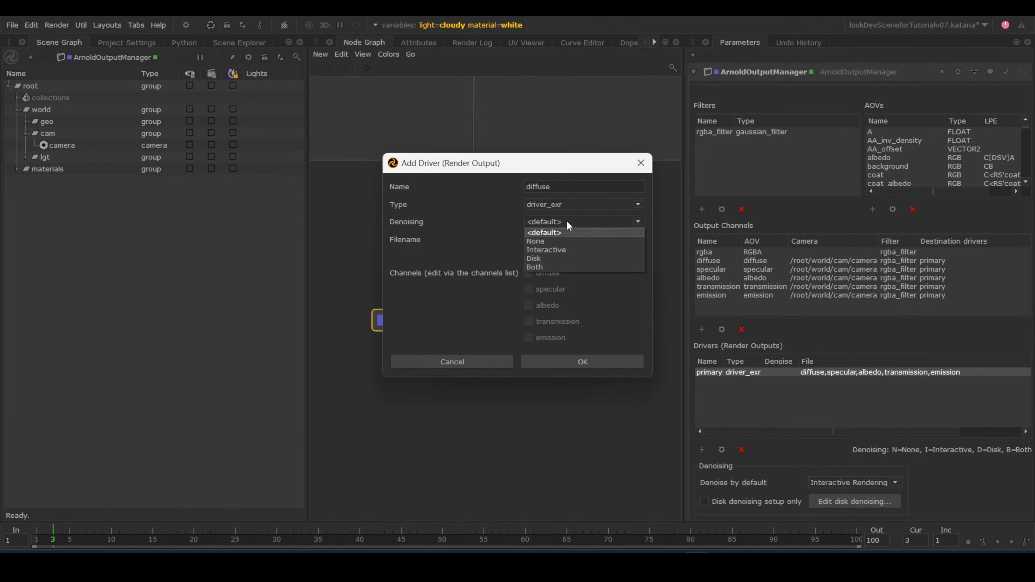
{"action": "left_click", "coordinate": [565, 242]}
Step: Set the diffuse driver's file to diffuse.###.exr in the lookDev_course folder, copy the path, add the driver and widen the driver list's Name column
{"action": "left_click", "coordinate": [563, 242]}
{"action": "key", "text": "ctrl+v"}
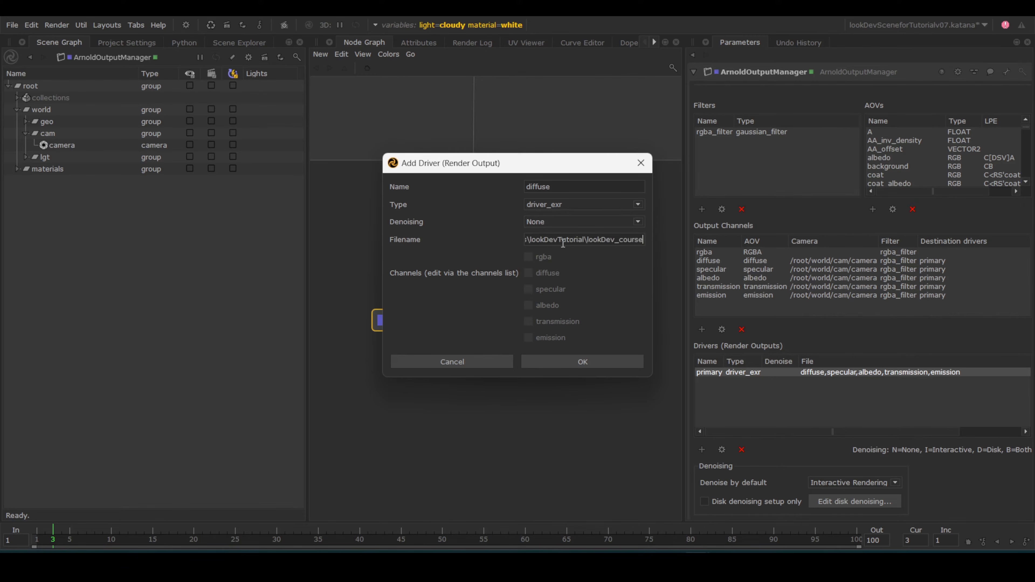
{"action": "type", "text": "/"}
{"action": "key", "text": "BackSpace"}
{"action": "type", "text": "\\diffuse.###.exr"}
{"action": "left_click_drag", "start_coordinate": [643, 240], "coordinate": [477, 241]}
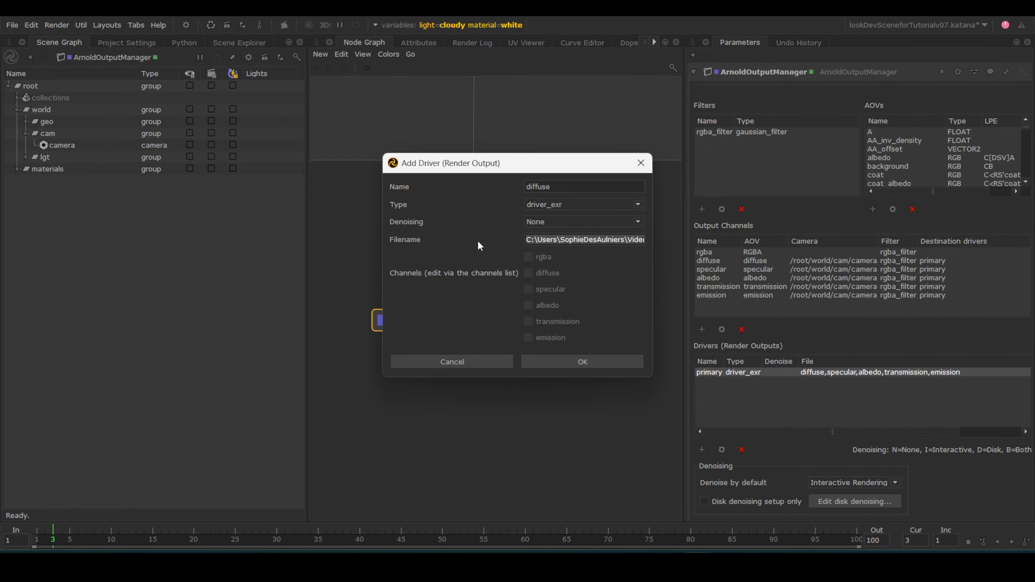
{"action": "left_click", "coordinate": [583, 362]}
{"action": "left_click_drag", "start_coordinate": [723, 364], "coordinate": [743, 362]}
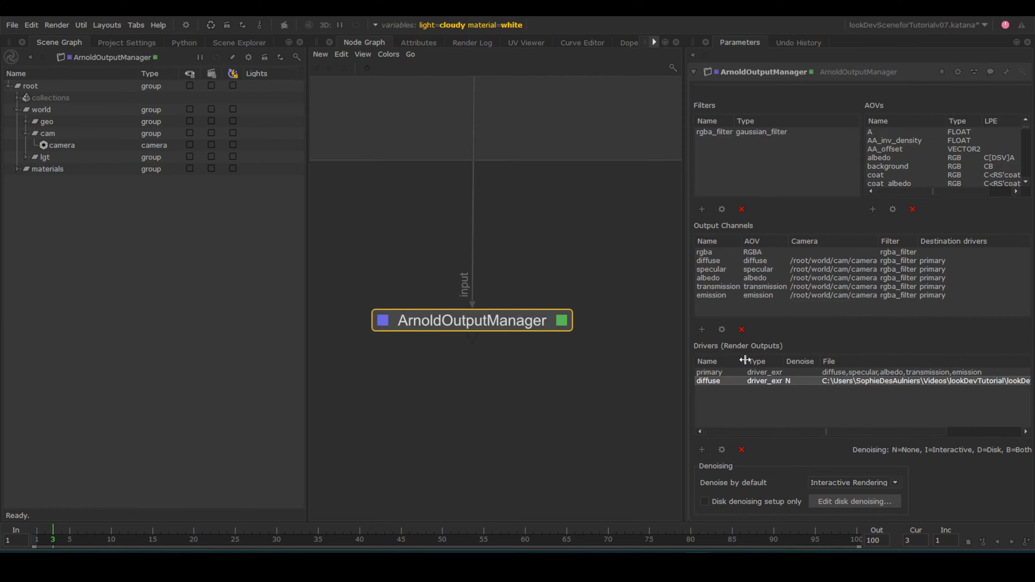
Step: Add a driver_exr driver named specular with denoising None, writing to specular.###.exr in the lookDev_course folder
{"action": "left_click", "coordinate": [701, 451]}
{"action": "type", "text": "specular"}
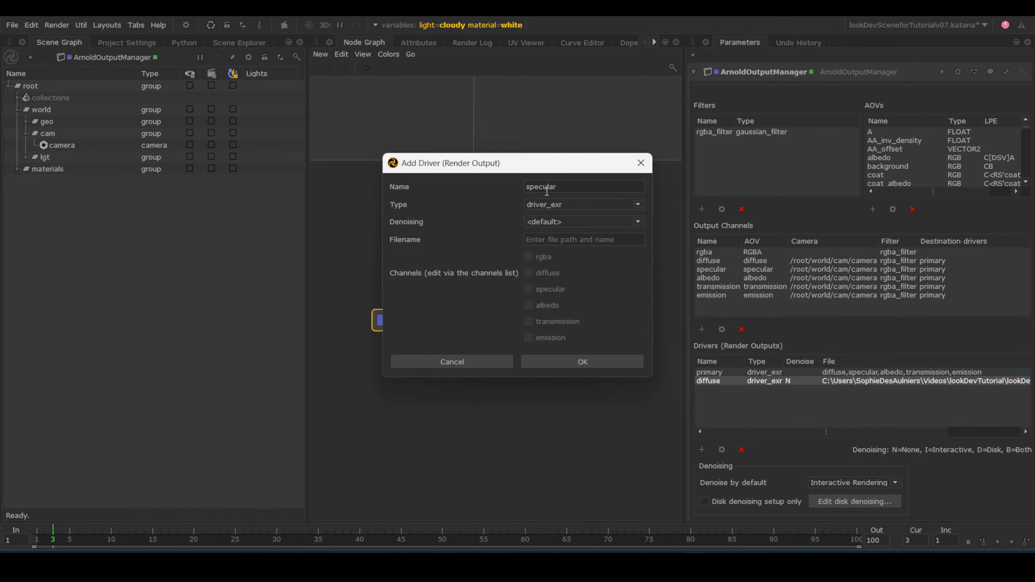
{"action": "left_click", "coordinate": [560, 224]}
{"action": "left_click", "coordinate": [558, 241]}
{"action": "left_click", "coordinate": [548, 239]}
{"action": "type", "text": "C:\\Users\\SophieDesAulniers\\Videos\\lookDevTutorial\\lookDev_course\\diffuse.###.exr"}
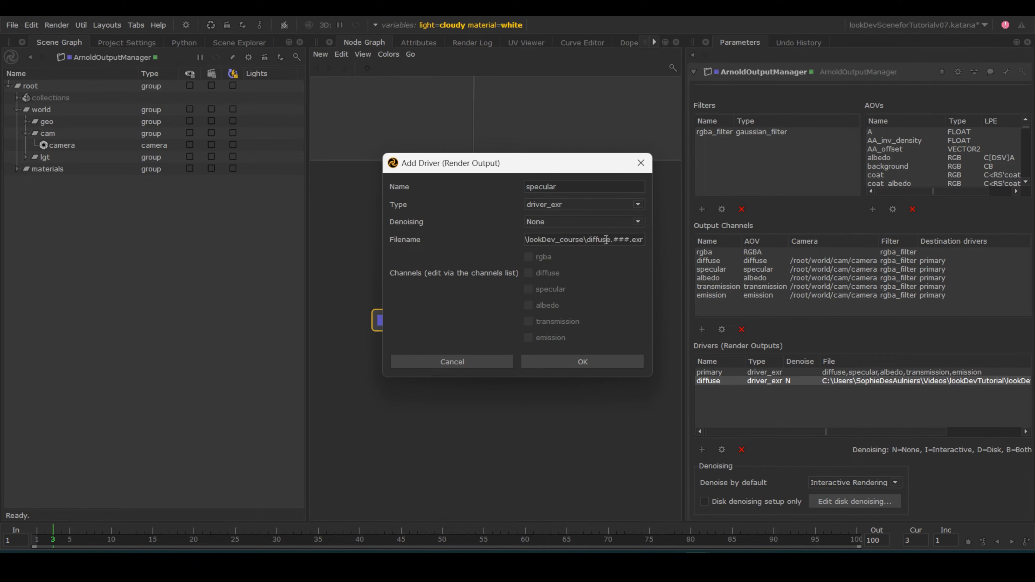
{"action": "left_click_drag", "start_coordinate": [611, 241], "coordinate": [592, 241]}
{"action": "key", "text": "BackSpace"}
{"action": "key", "text": "BackSpace"}
{"action": "type", "text": "specular"}
{"action": "left_click", "coordinate": [594, 361]}
Step: Add a driver_exr driver named albedo with denoising None, writing to albedo.###.exr in the lookDev_course folder
{"action": "left_click", "coordinate": [701, 450]}
{"action": "left_click", "coordinate": [539, 187]}
{"action": "type", "text": "albedo"}
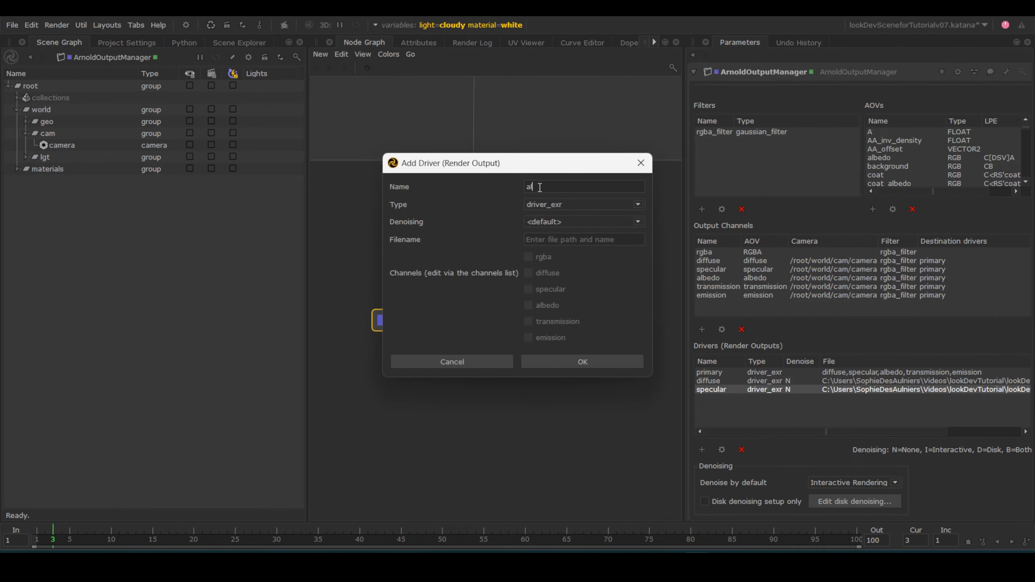
{"action": "left_click", "coordinate": [554, 221]}
{"action": "left_click", "coordinate": [554, 241]}
{"action": "left_click", "coordinate": [586, 239]}
{"action": "type", "text": "C:\\Users\\SophieDesAulniers\\Videos\\lookDevTutorial\\lookDev_course\\diffuse.###.exr"}
{"action": "left_click_drag", "start_coordinate": [611, 240], "coordinate": [588, 239]}
{"action": "type", "text": "albedo"}
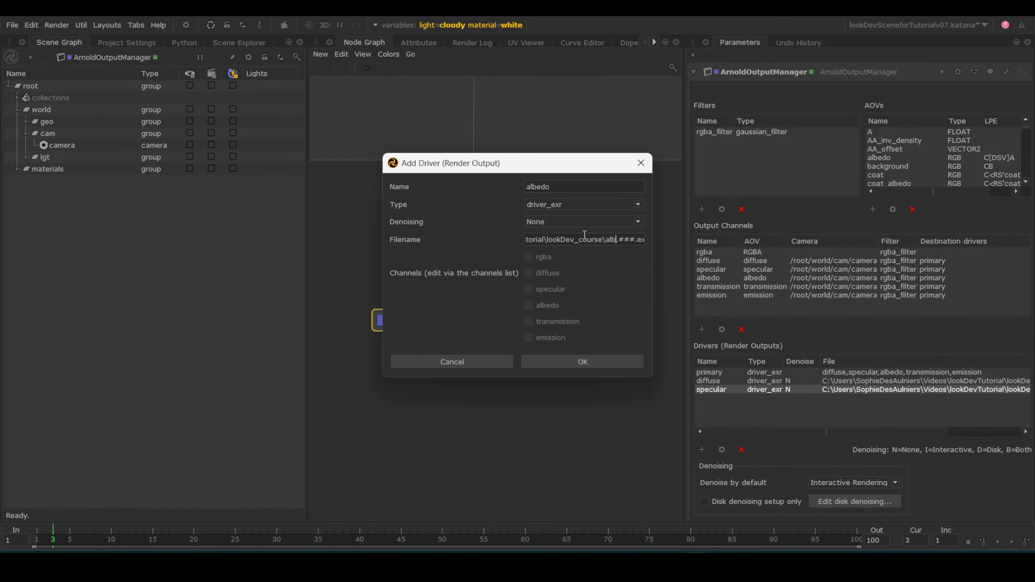
{"action": "left_click", "coordinate": [608, 365]}
Step: Add a driver_exr driver named transmission with denoising None, writing to transmission.###.exr in the lookDev_course folder
{"action": "left_click", "coordinate": [701, 449]}
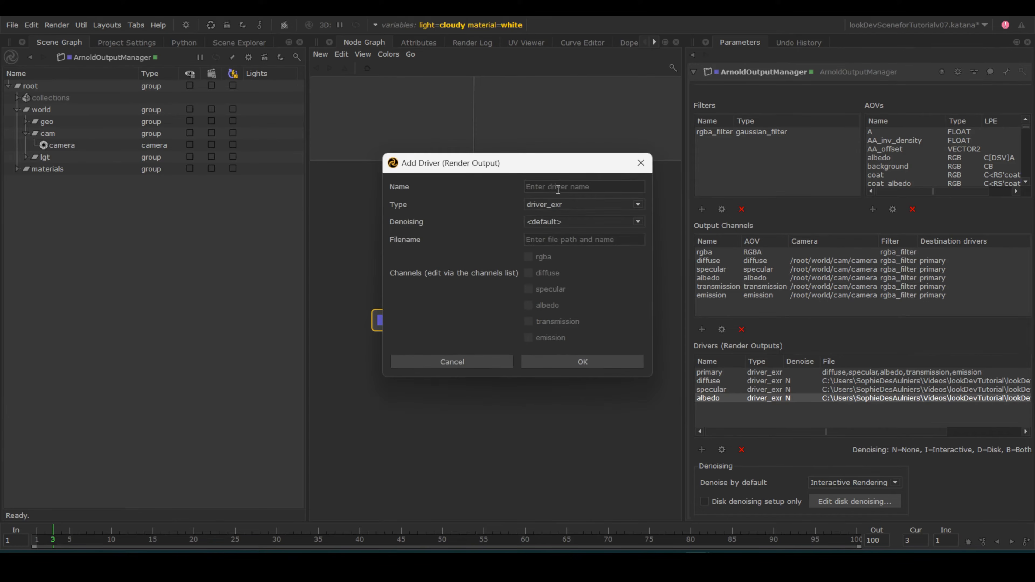
{"action": "type", "text": "transmission"}
{"action": "left_click", "coordinate": [542, 222]}
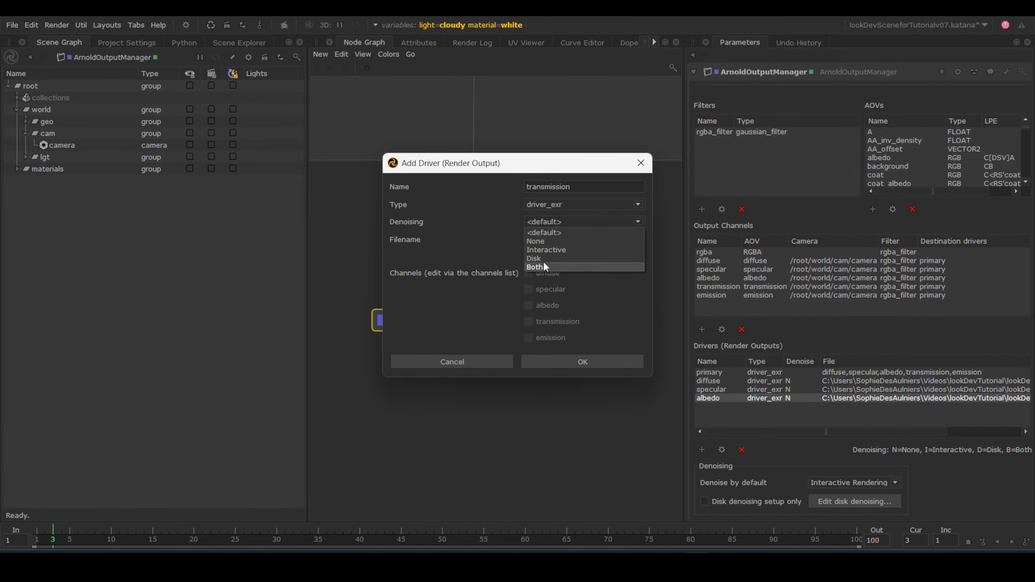
{"action": "left_click", "coordinate": [542, 240]}
{"action": "left_click", "coordinate": [571, 239]}
{"action": "key", "text": "ctrl+v"}
{"action": "double_click", "coordinate": [599, 240]}
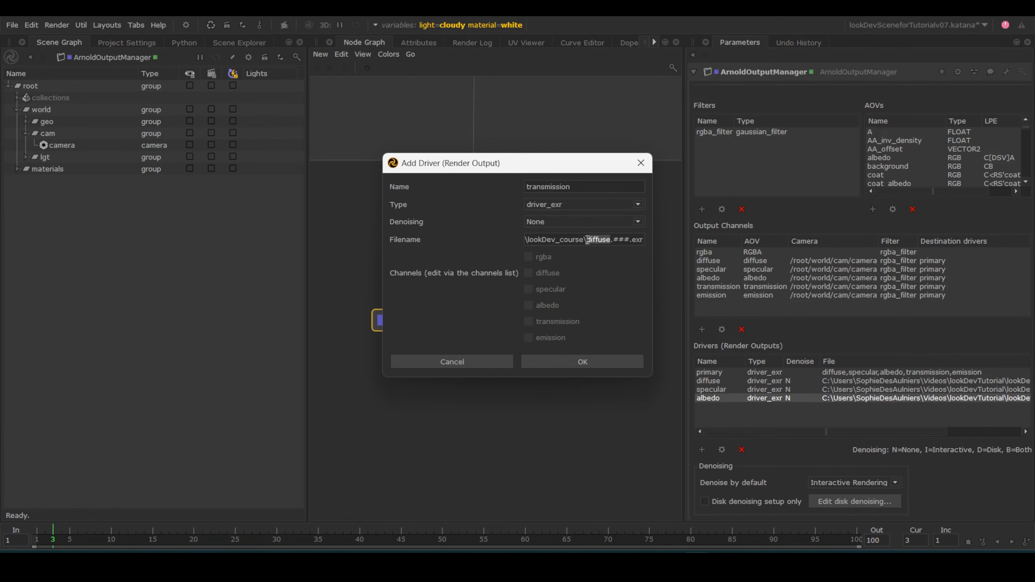
{"action": "type", "text": "transmission"}
{"action": "left_click", "coordinate": [582, 362]}
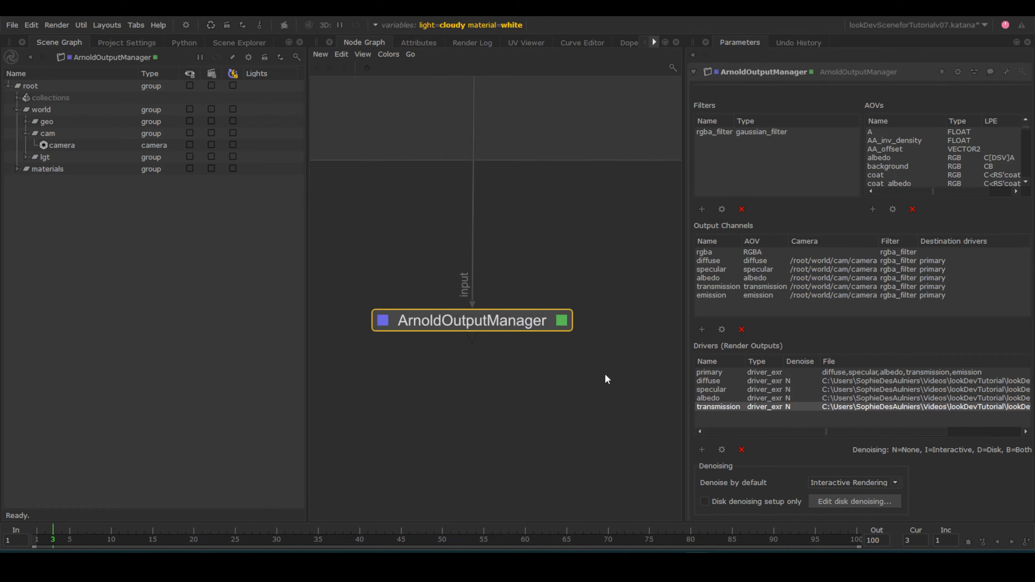
Step: Add a driver_exr driver named emission with denoising None, using the pasted lookDev_course path with emission as the file name
{"action": "left_click", "coordinate": [701, 449]}
{"action": "type", "text": "emission"}
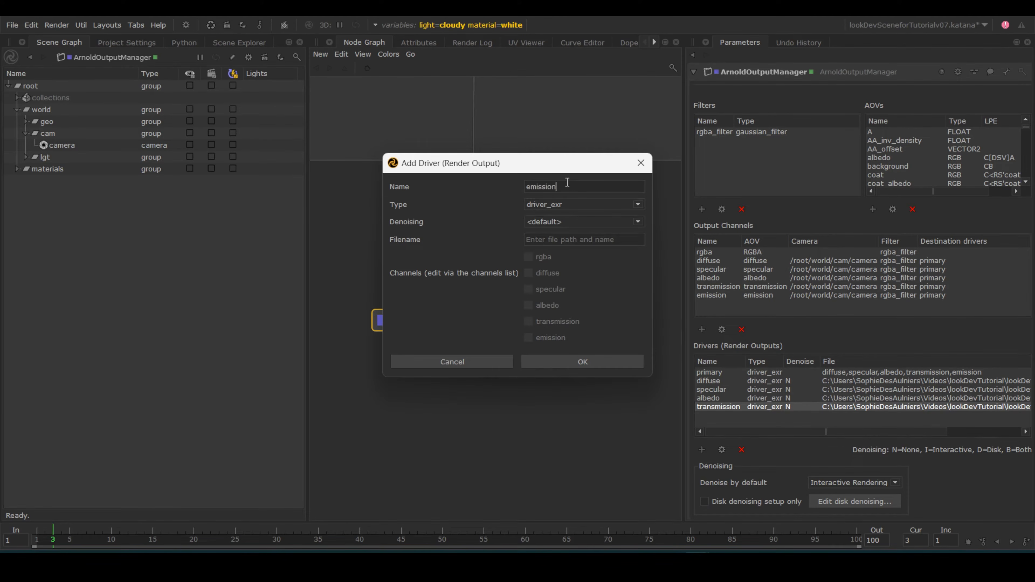
{"action": "left_click", "coordinate": [583, 222]}
{"action": "left_click", "coordinate": [569, 241]}
{"action": "left_click", "coordinate": [645, 241]}
{"action": "double_click", "coordinate": [600, 239]}
{"action": "type", "text": "emission.#"}
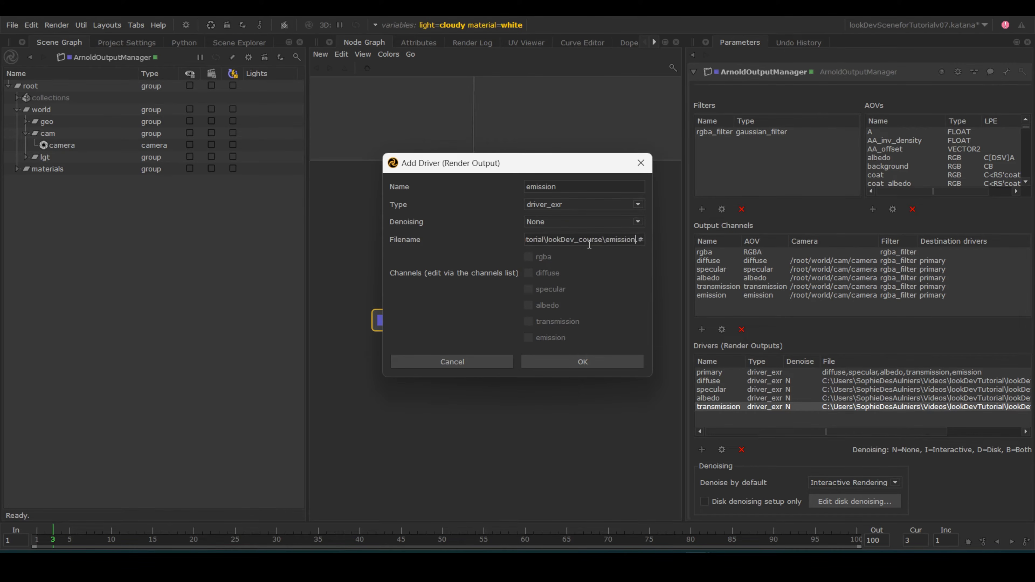
{"action": "left_click", "coordinate": [573, 366]}
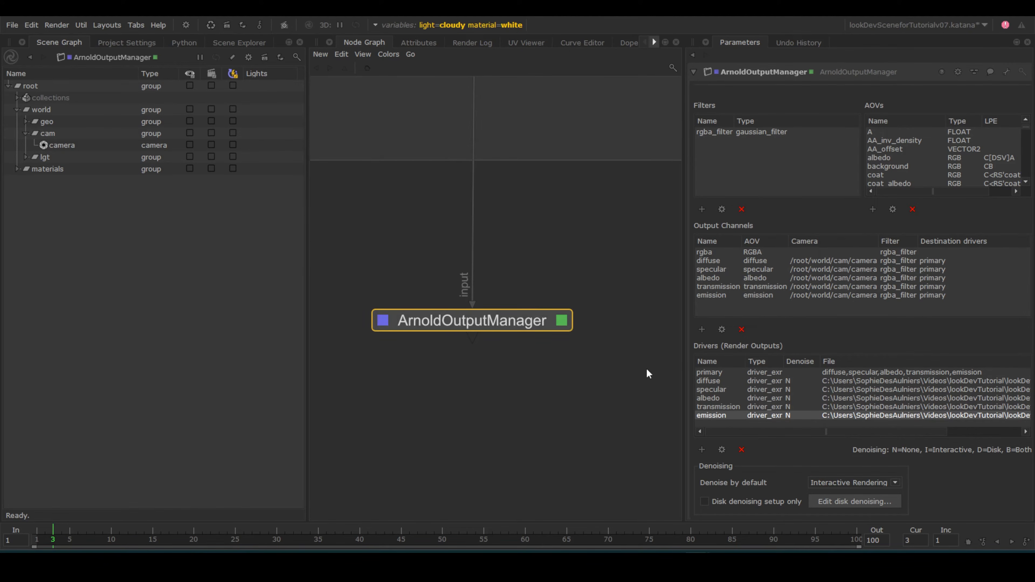
Step: Edit the diffuse output channel to also send it to the diffuse driver
{"action": "left_click", "coordinate": [702, 329]}
{"action": "left_click", "coordinate": [576, 163]}
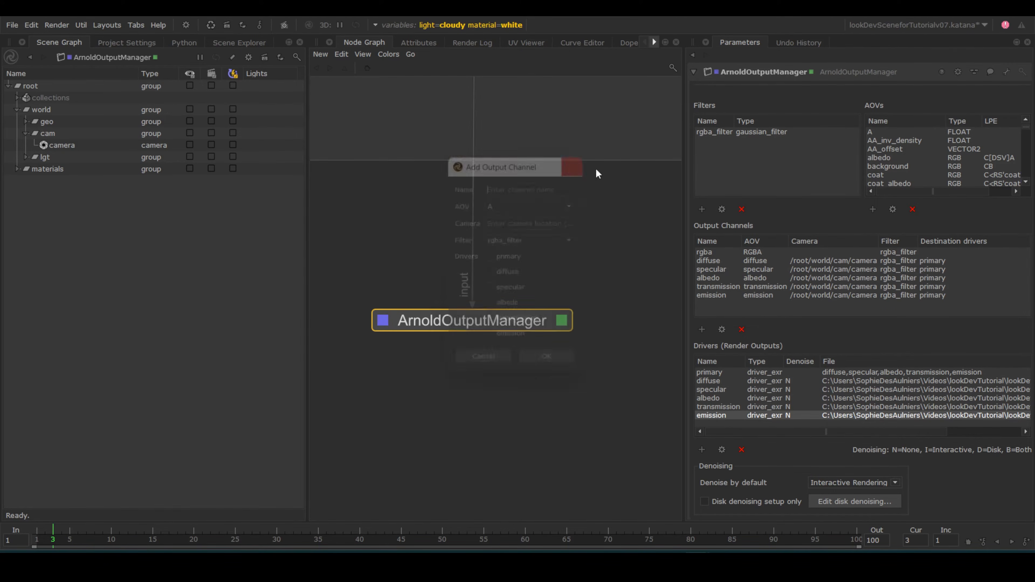
{"action": "left_click", "coordinate": [718, 261]}
{"action": "left_click", "coordinate": [721, 329]}
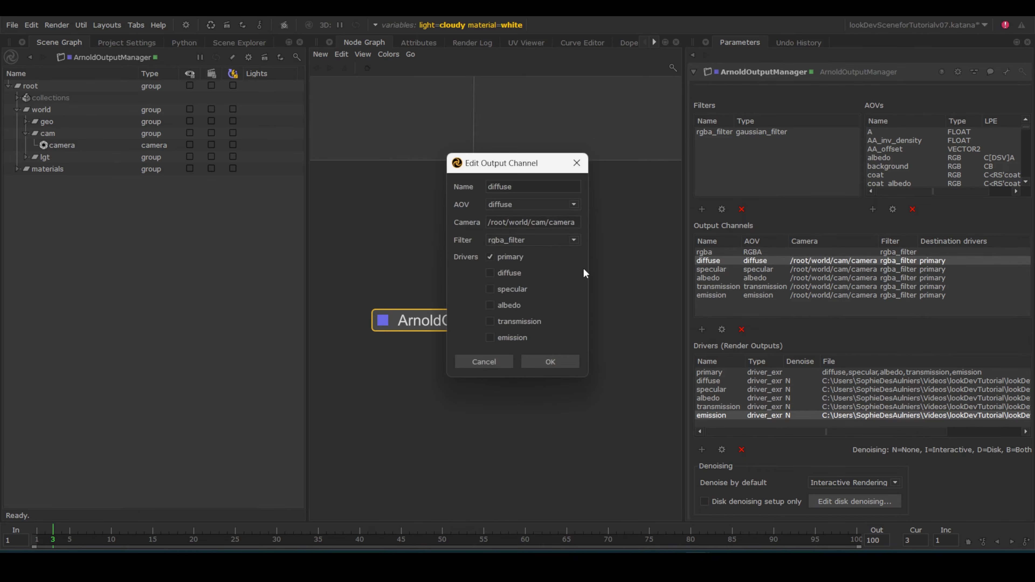
{"action": "left_click", "coordinate": [489, 273]}
{"action": "left_click", "coordinate": [550, 362]}
Step: Edit the specular output channel to also send it to the specular driver
{"action": "left_click", "coordinate": [711, 269]}
{"action": "left_click", "coordinate": [722, 329]}
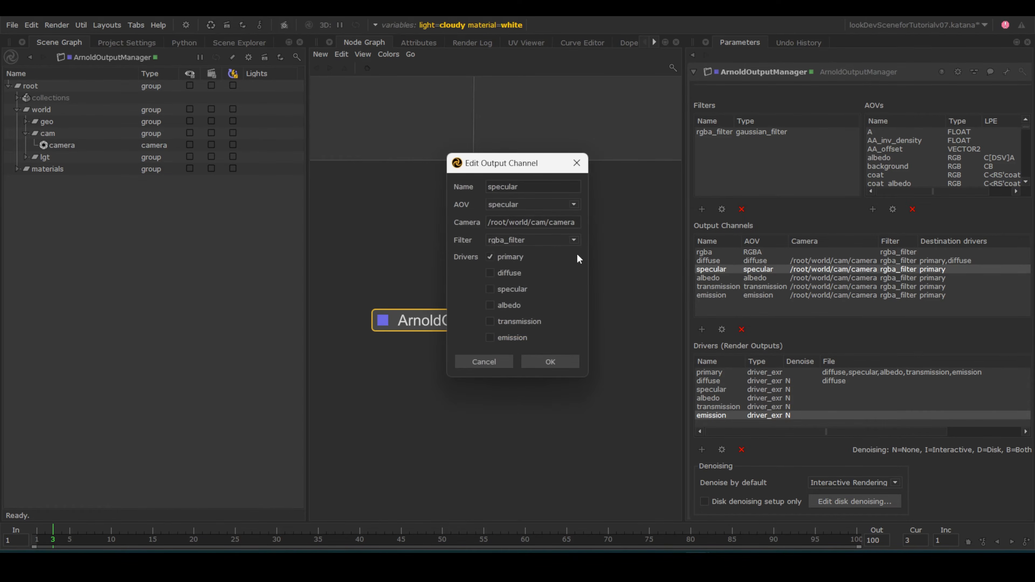
{"action": "left_click", "coordinate": [489, 289]}
{"action": "left_click", "coordinate": [550, 362]}
Step: Edit the albedo output channel to also send it to the albedo driver
{"action": "left_click", "coordinate": [758, 278]}
{"action": "left_click", "coordinate": [721, 330]}
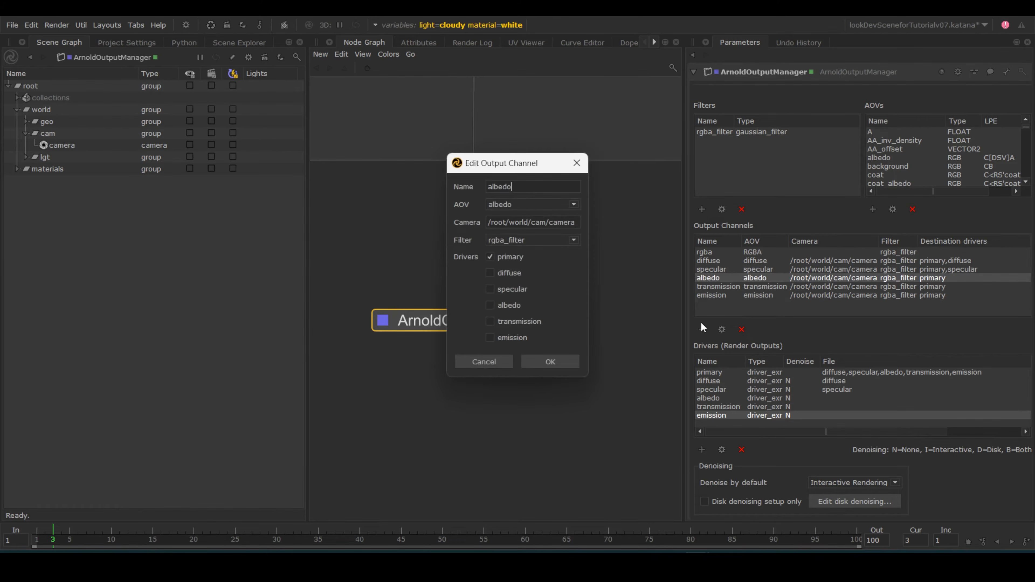
{"action": "left_click", "coordinate": [505, 305]}
{"action": "left_click", "coordinate": [550, 361]}
Step: Edit the transmission output channel to also send it to the transmission driver
{"action": "left_click", "coordinate": [718, 287]}
{"action": "left_click", "coordinate": [721, 330]}
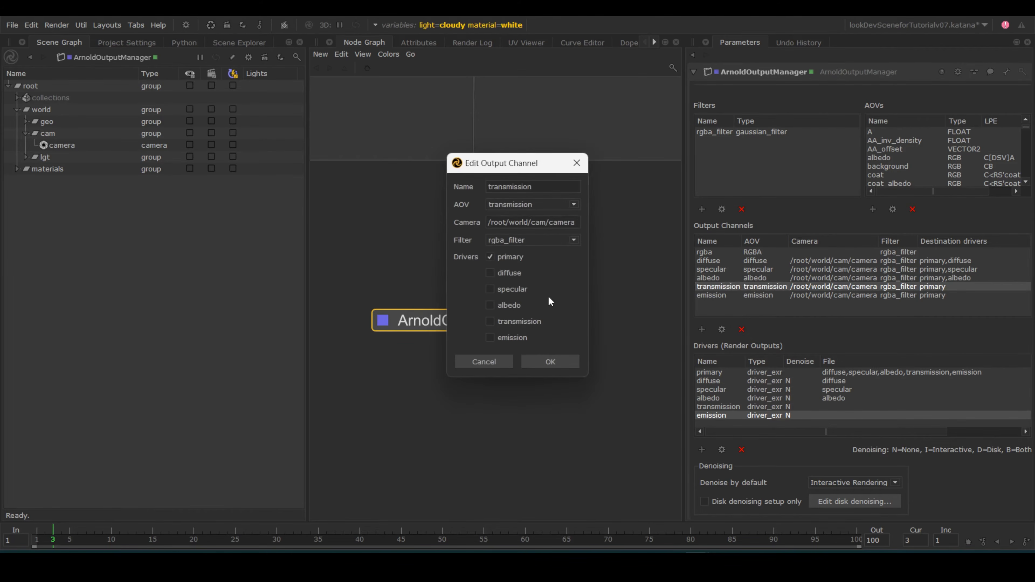
{"action": "left_click", "coordinate": [490, 321]}
{"action": "left_click", "coordinate": [550, 362]}
Step: Edit the emission output channel to also send it to the emission driver, and set Denoise by default to None
{"action": "left_click", "coordinate": [711, 295]}
{"action": "left_click", "coordinate": [721, 329]}
{"action": "left_click", "coordinate": [489, 337]}
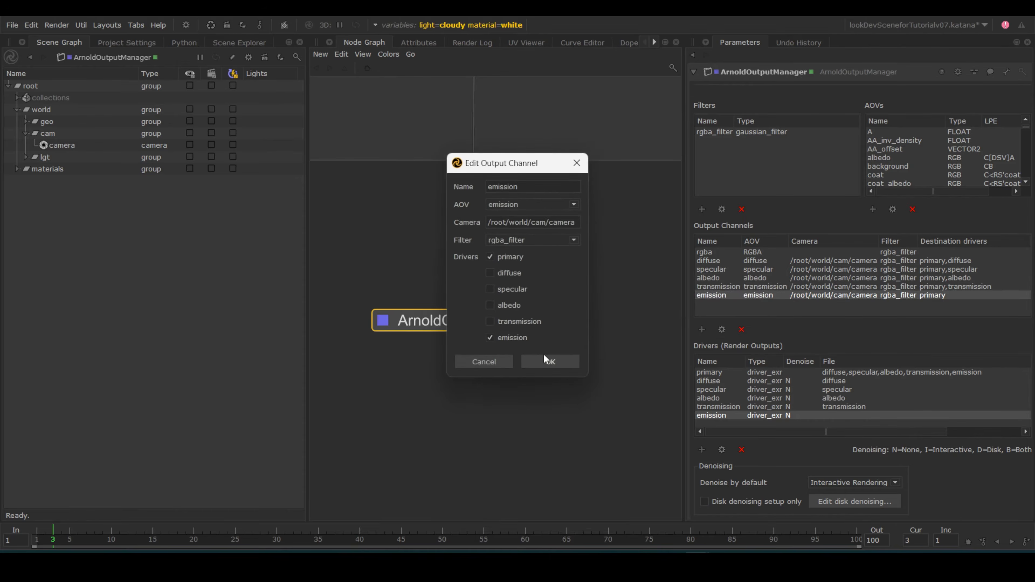
{"action": "left_click", "coordinate": [550, 362]}
{"action": "left_click", "coordinate": [838, 481]}
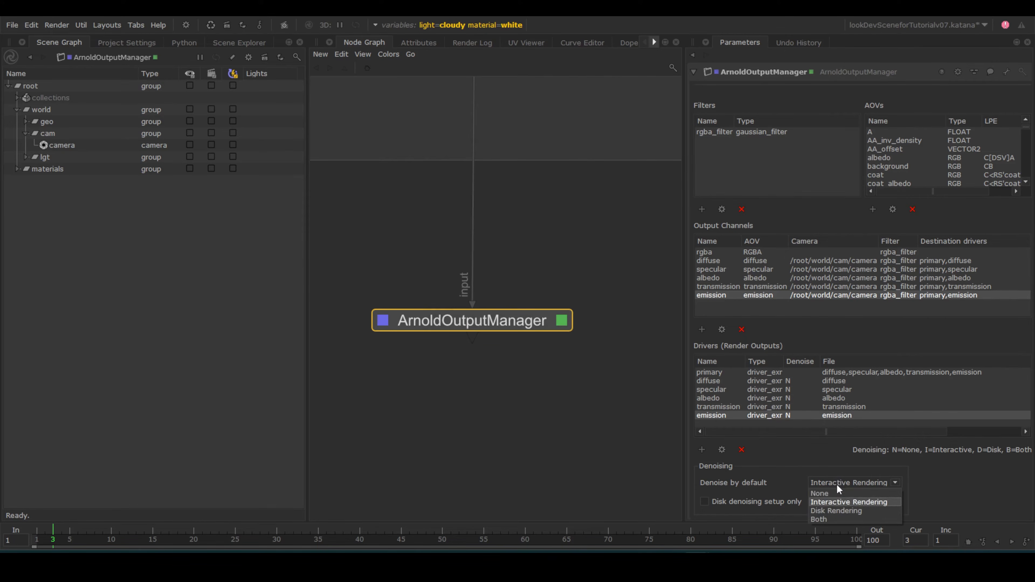
{"action": "left_click", "coordinate": [824, 493]}
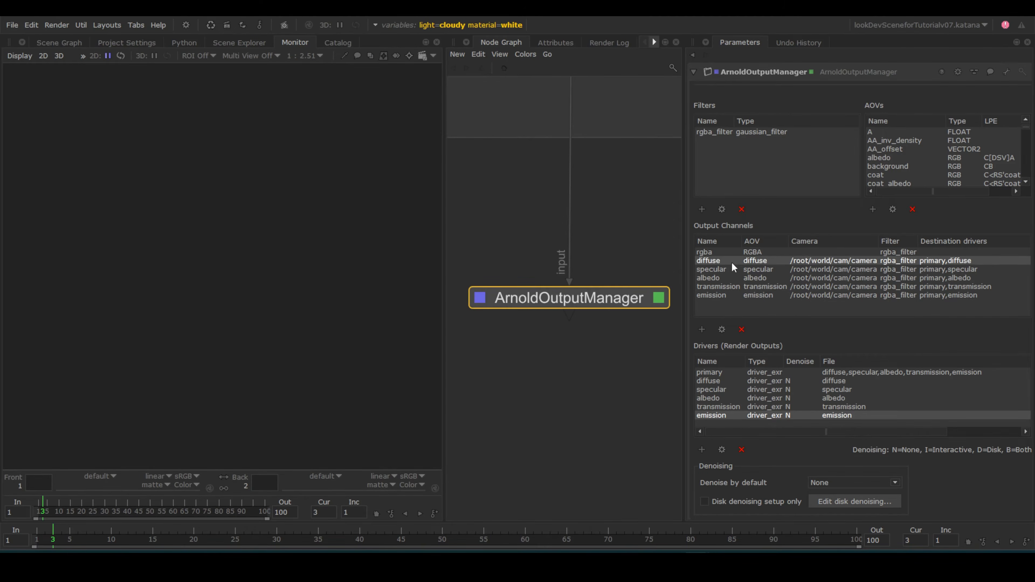
Step: Edit the rgba output channel to use camera /root/world/cam/camera and send it to the primary driver
{"action": "left_click", "coordinate": [719, 252]}
{"action": "left_click", "coordinate": [722, 329]}
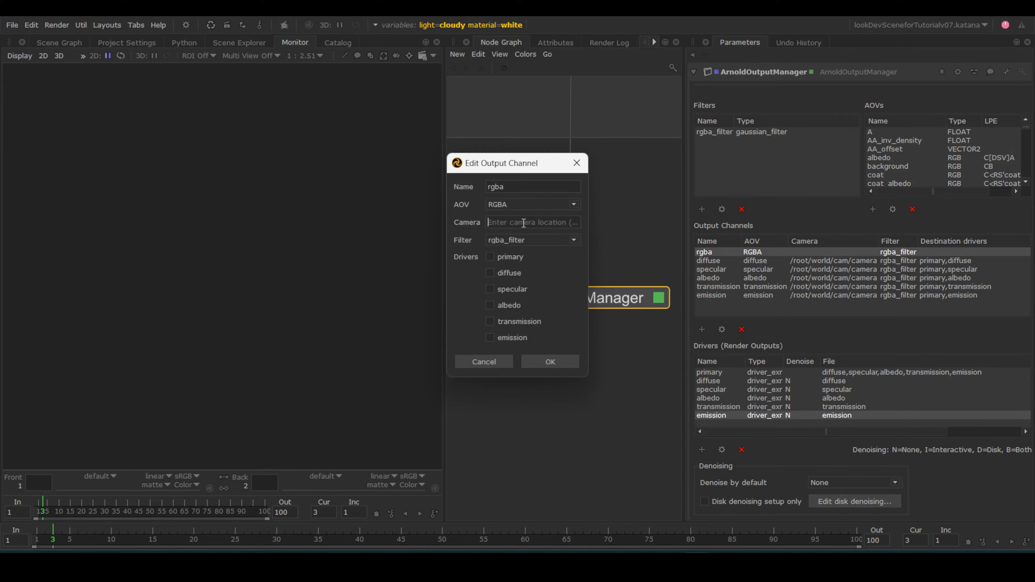
{"action": "type", "text": "/root/world/cam/camera"}
{"action": "left_click", "coordinate": [492, 255]}
{"action": "left_click", "coordinate": [560, 364]}
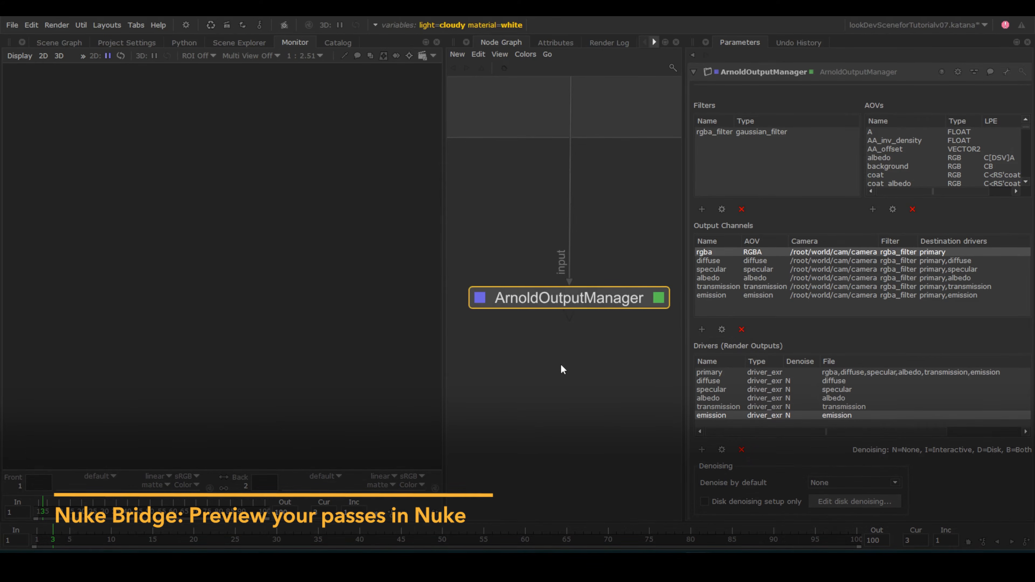
Step: Start a render from the ArnoldOutputManager node
{"action": "right_click", "coordinate": [573, 306]}
{"action": "left_click", "coordinate": [607, 341]}
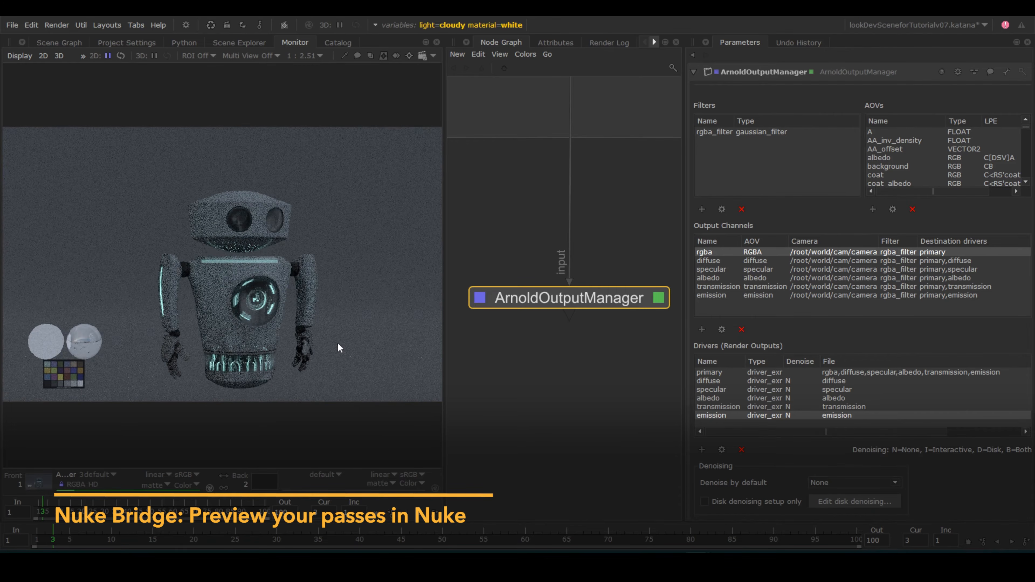
Step: View the primary, diffuse, specular, albedo, transmission and emission passes of the render in turn, and return to the default output
{"action": "left_click", "coordinate": [109, 475]}
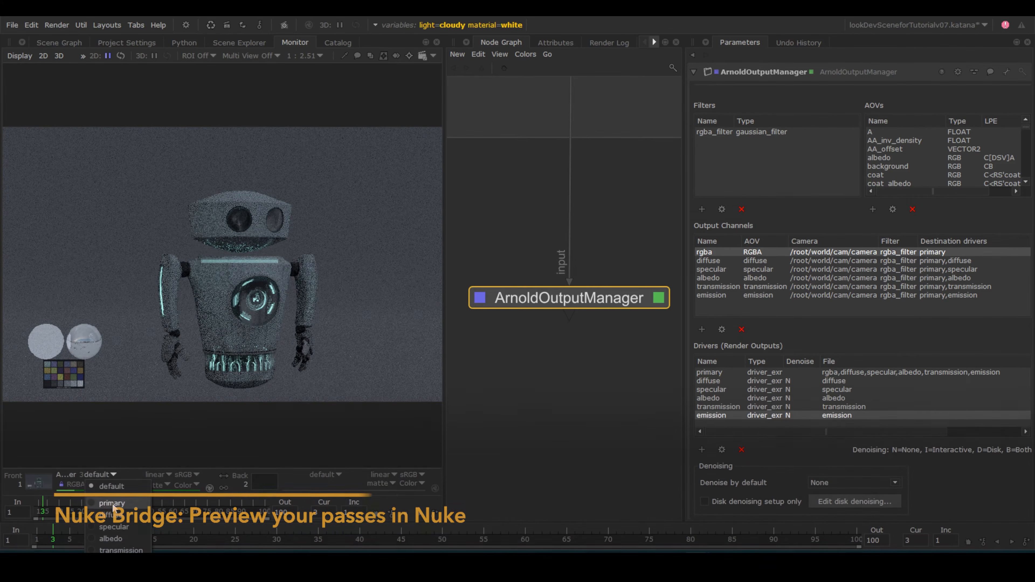
{"action": "left_click", "coordinate": [111, 503]}
{"action": "left_click", "coordinate": [113, 474]}
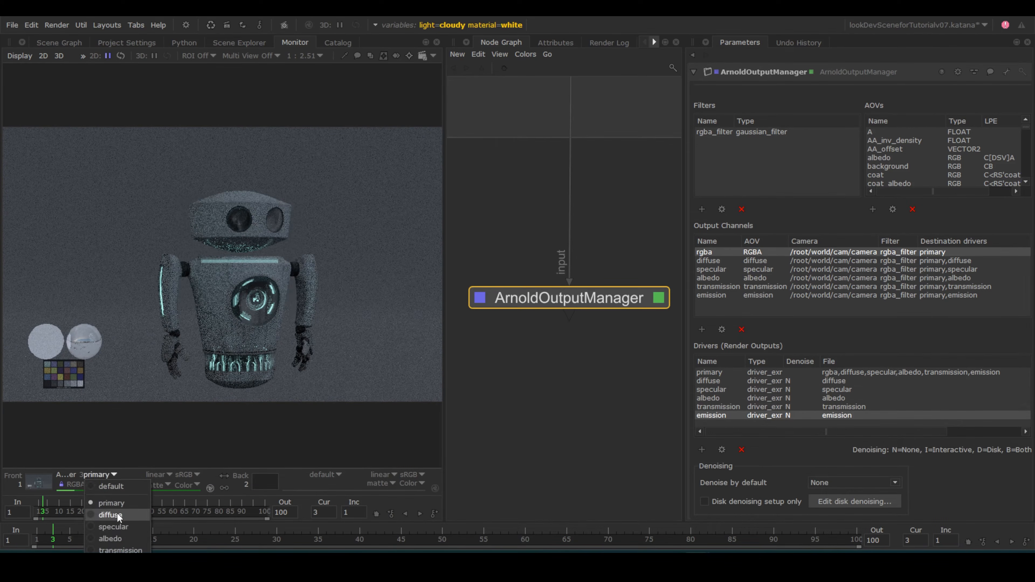
{"action": "left_click", "coordinate": [116, 514]}
{"action": "left_click", "coordinate": [116, 474]}
{"action": "left_click", "coordinate": [115, 526]}
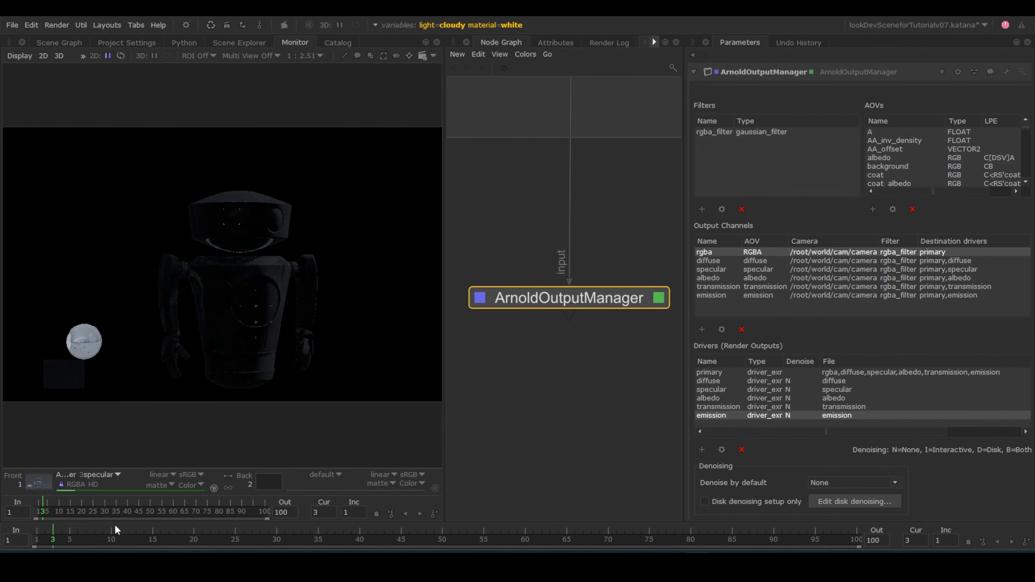
{"action": "left_click", "coordinate": [115, 475]}
{"action": "left_click", "coordinate": [108, 538]}
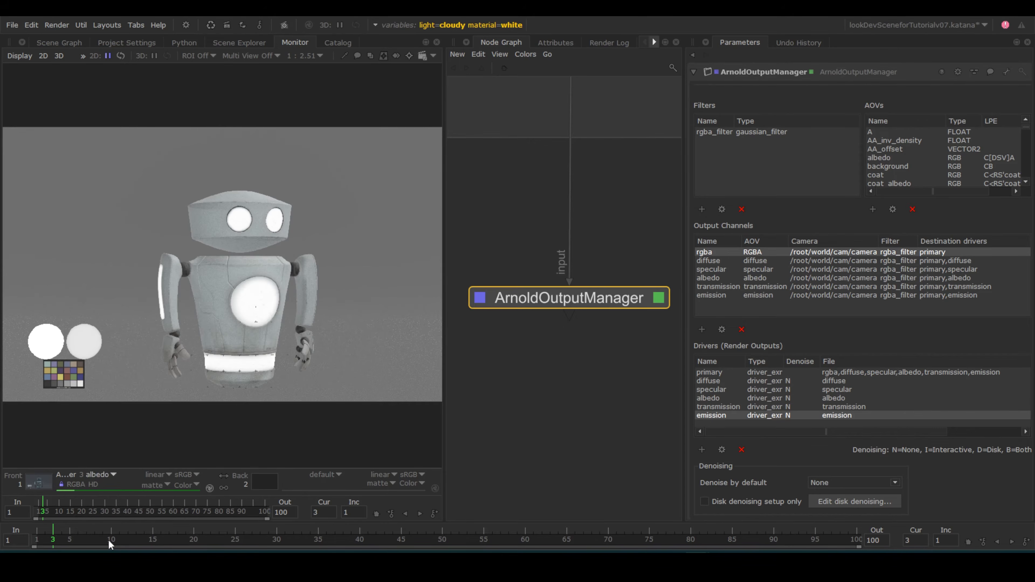
{"action": "left_click", "coordinate": [110, 474]}
{"action": "left_click", "coordinate": [116, 549]}
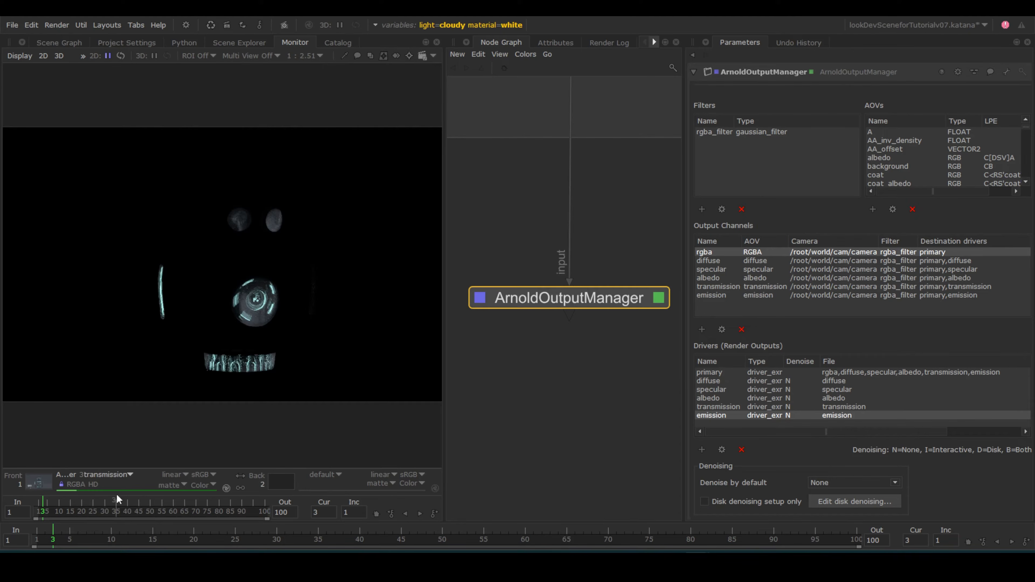
{"action": "left_click", "coordinate": [116, 475]}
{"action": "left_click", "coordinate": [116, 560]}
{"action": "left_click", "coordinate": [118, 478]}
{"action": "left_click", "coordinate": [118, 483]}
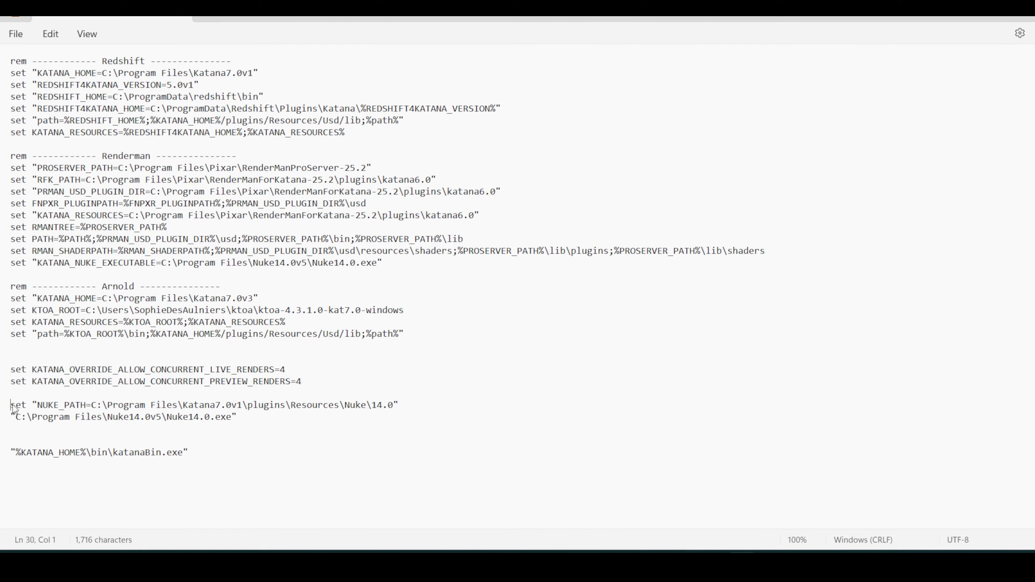
Step: In the text editor with the Katana launcher script, highlight the NUKE_PATH, Nuke14.0.exe and katanaBin.exe lines for review
{"action": "left_click_drag", "start_coordinate": [11, 405], "coordinate": [240, 459]}
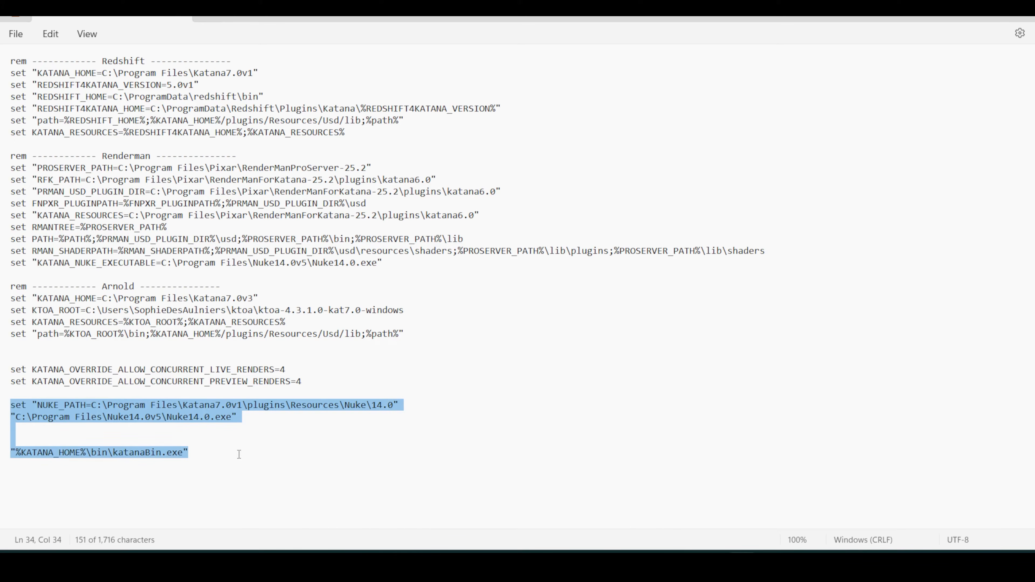
{"action": "left_click", "coordinate": [239, 454]}
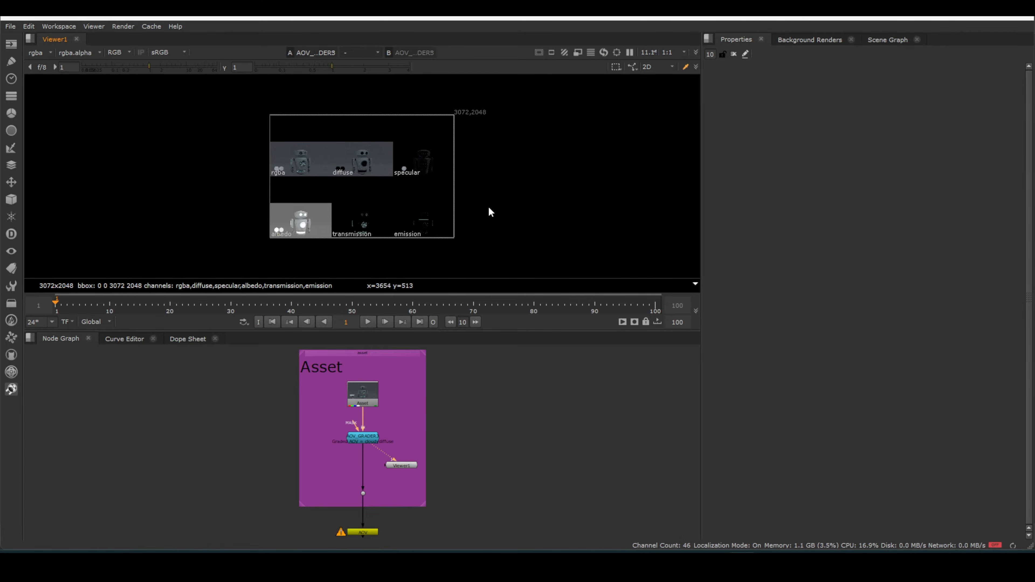
Step: Switch to Nuke, examine the AOV contact sheet up close, and open the Asset KatanaReader node's properties
{"action": "scroll", "coordinate": [469, 226], "scroll_direction": "up", "scroll_amount": 3}
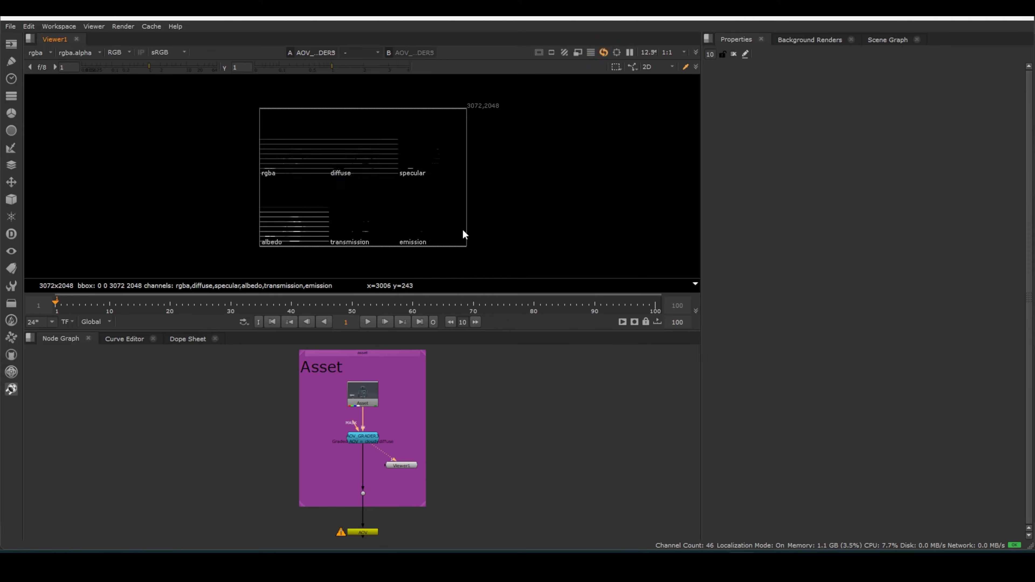
{"action": "scroll", "coordinate": [462, 229], "scroll_direction": "up", "scroll_amount": 1}
{"action": "middle_click_drag", "start_coordinate": [464, 231], "coordinate": [544, 238]}
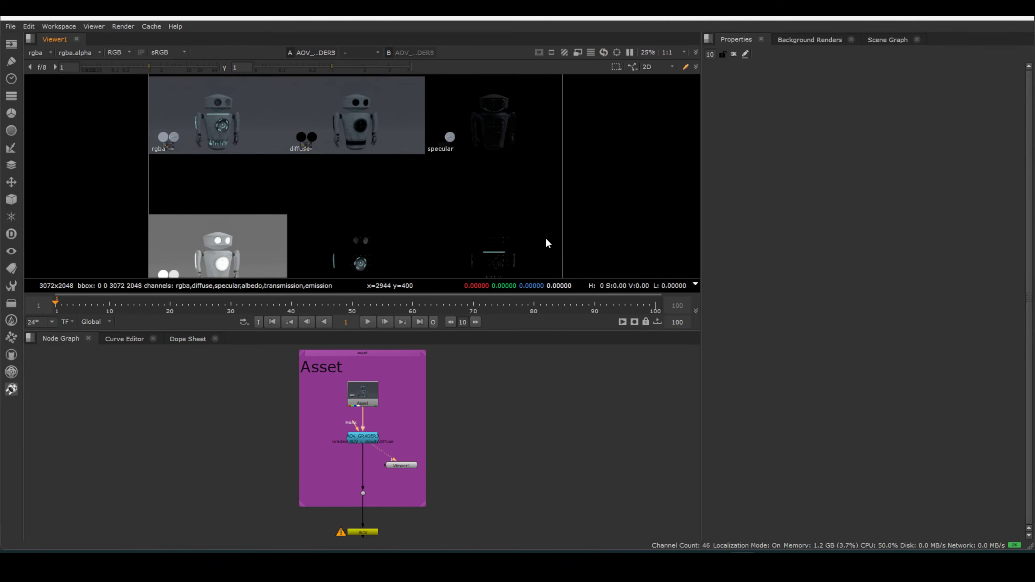
{"action": "scroll", "coordinate": [406, 442], "scroll_direction": "up", "scroll_amount": 5}
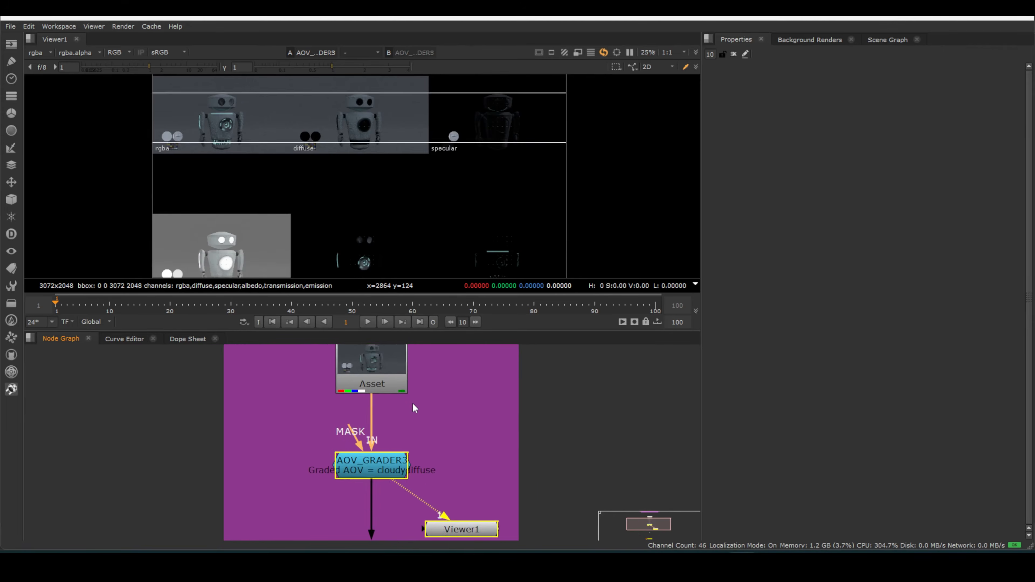
{"action": "double_click", "coordinate": [402, 442]}
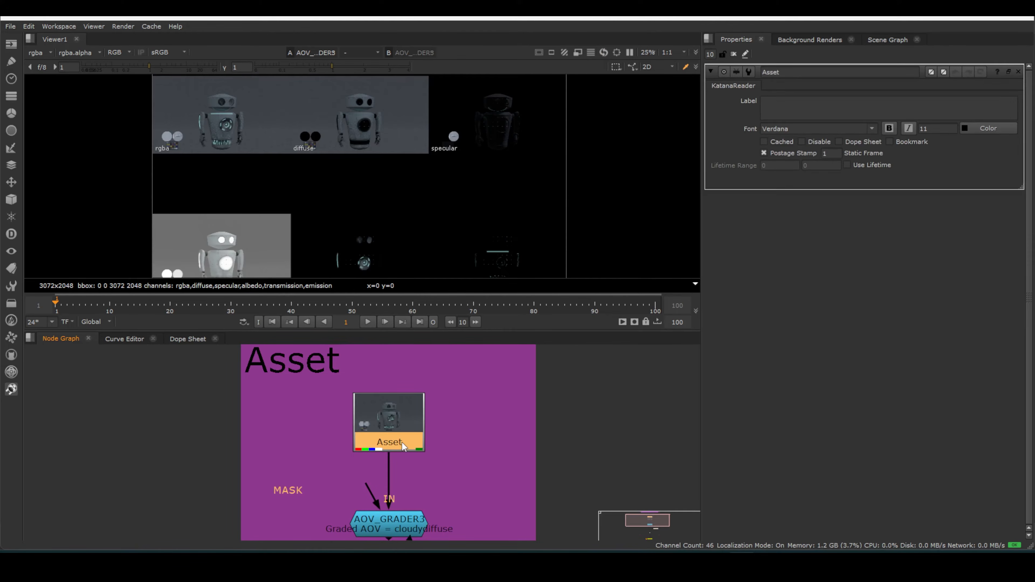
{"action": "middle_click_drag", "start_coordinate": [485, 497], "coordinate": [470, 383]}
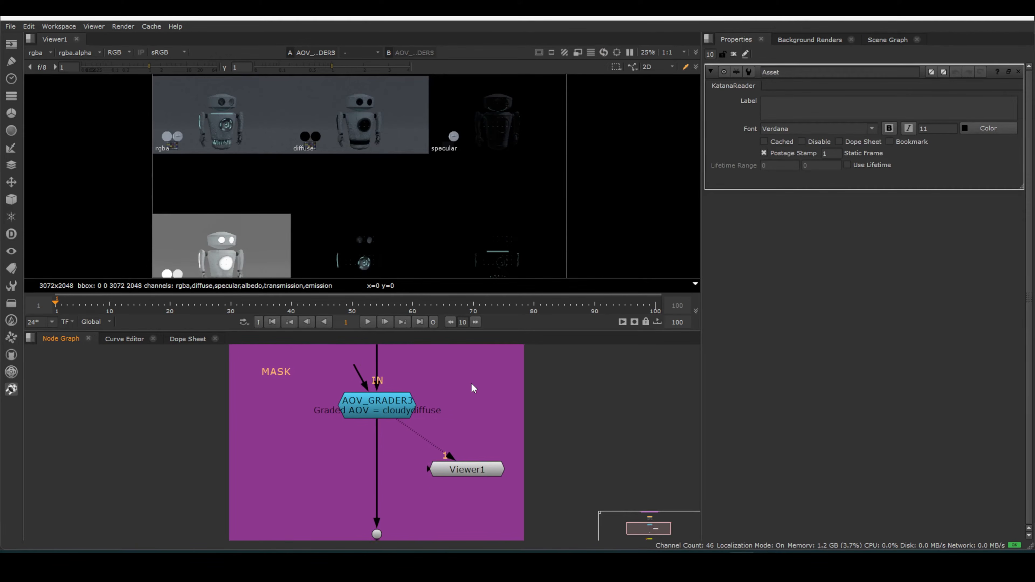
Step: Open the AOV_GRADER3 node's properties and set its AOV Select to specular
{"action": "double_click", "coordinate": [386, 398]}
{"action": "left_click", "coordinate": [819, 125]}
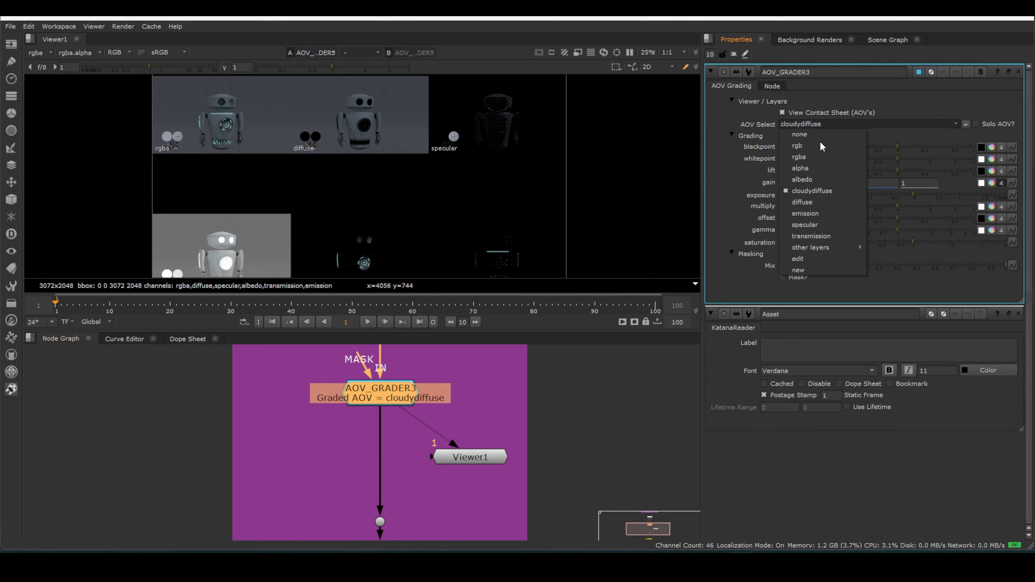
{"action": "left_click", "coordinate": [825, 224]}
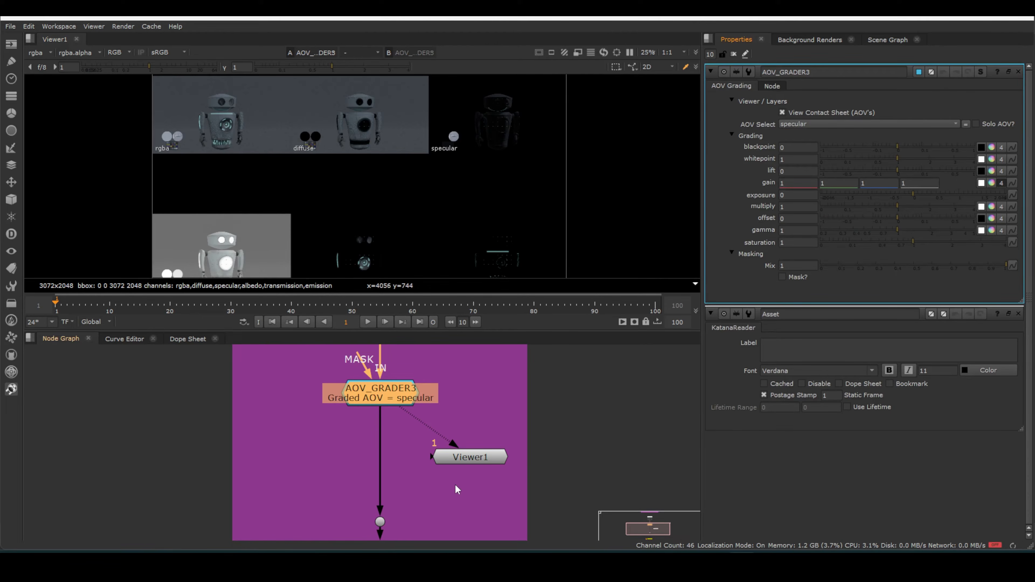
Step: Open the AOV output node, connect it to the viewer, and turn off View Contact Sheet (AOV's) on AOV_GRADER3
{"action": "middle_click_drag", "start_coordinate": [457, 498], "coordinate": [461, 362]}
{"action": "double_click", "coordinate": [402, 479]}
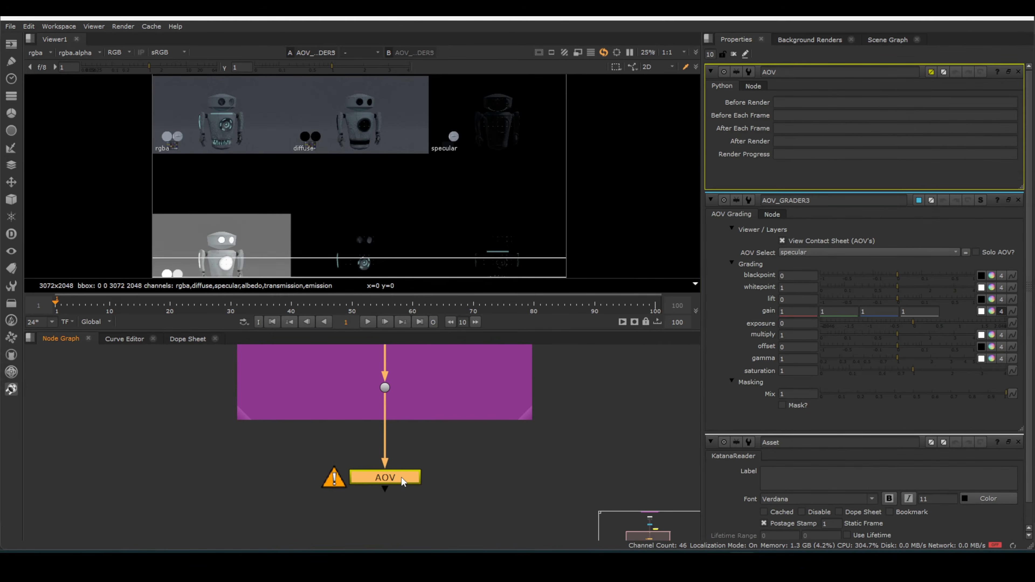
{"action": "key", "text": "1"}
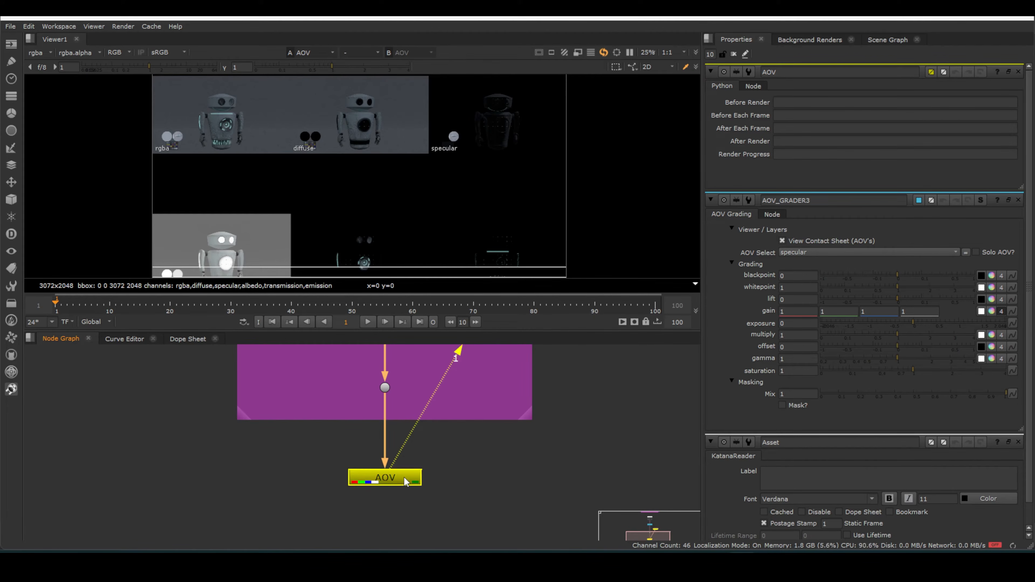
{"action": "left_click", "coordinate": [781, 241]}
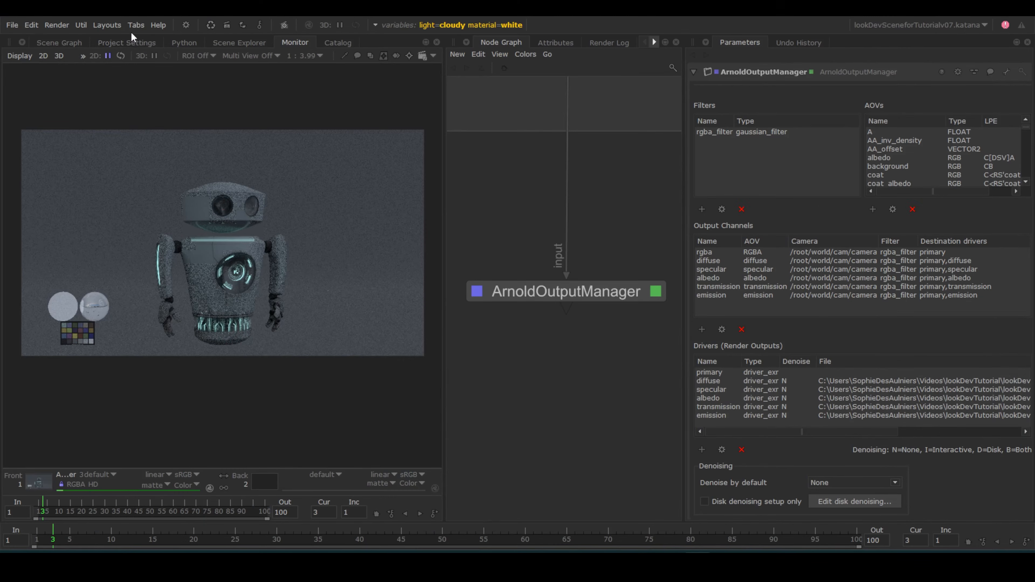
Step: Switch back to Katana, open the Nuke Bridge window, and widen it to show all comp options
{"action": "left_click", "coordinate": [131, 27]}
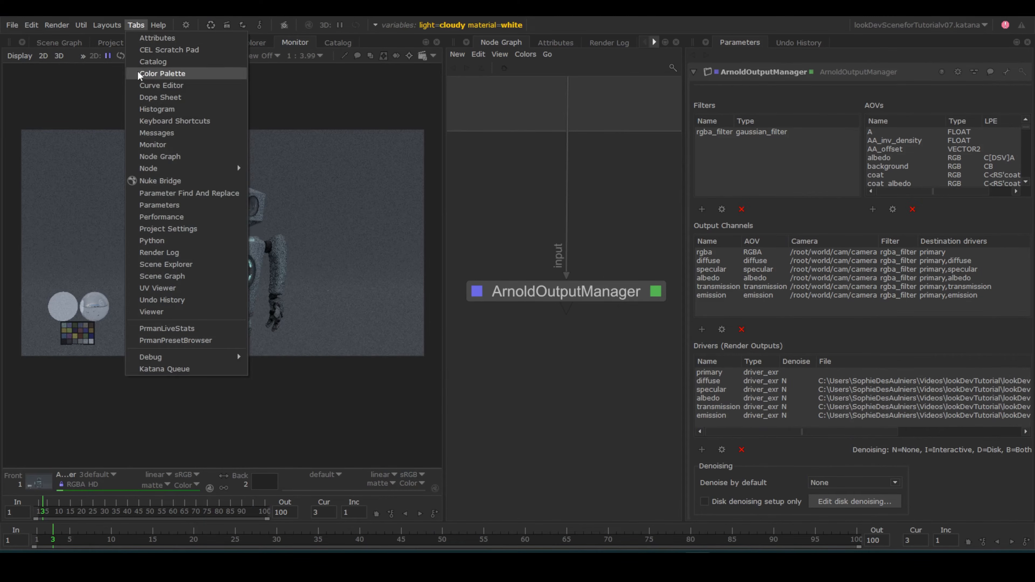
{"action": "left_click", "coordinate": [163, 179]}
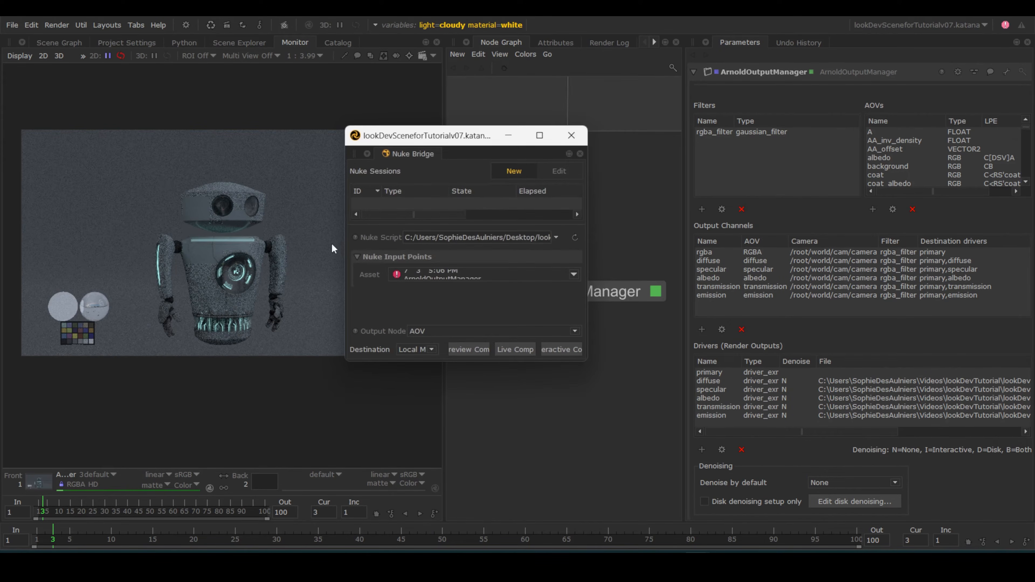
{"action": "left_click_drag", "start_coordinate": [588, 244], "coordinate": [722, 244]}
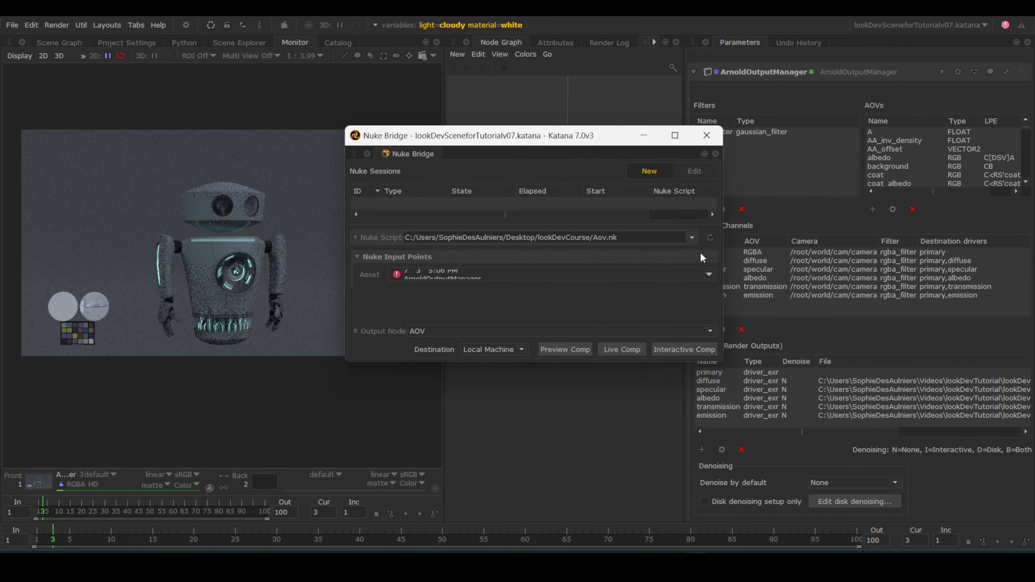
{"action": "left_click", "coordinate": [701, 383]}
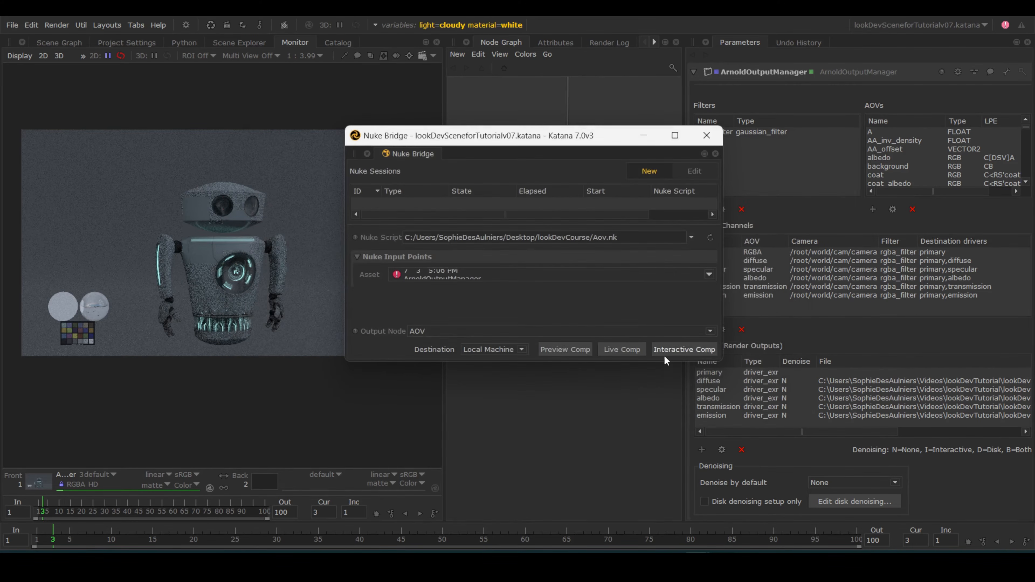
Step: Assign the 8:08 AM ArnoldOutputManager render to the Asset input point and launch an Interactive Comp
{"action": "left_click", "coordinate": [709, 274]}
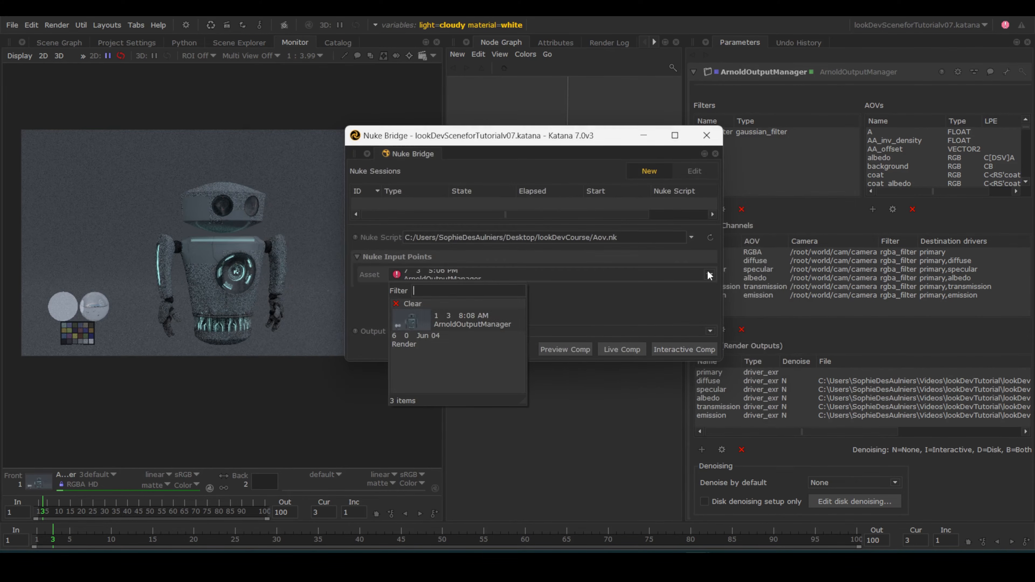
{"action": "left_click", "coordinate": [464, 322]}
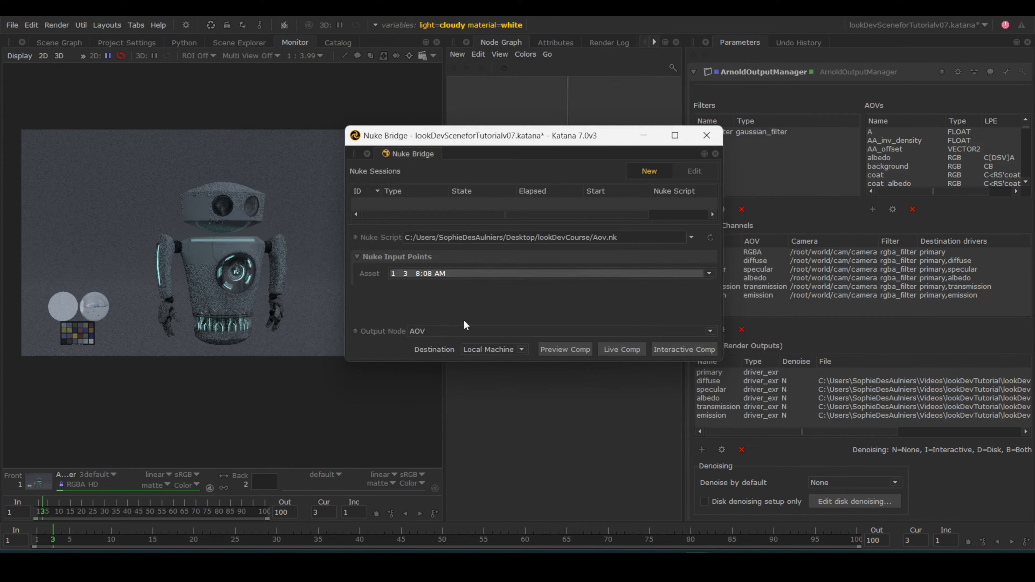
{"action": "left_click", "coordinate": [700, 348]}
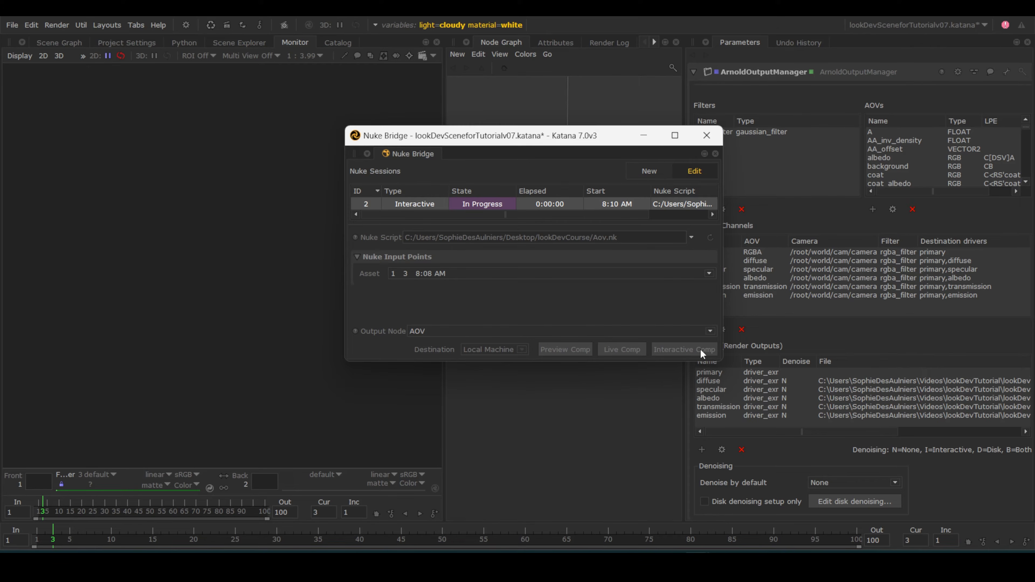
{"action": "left_click", "coordinate": [700, 349]}
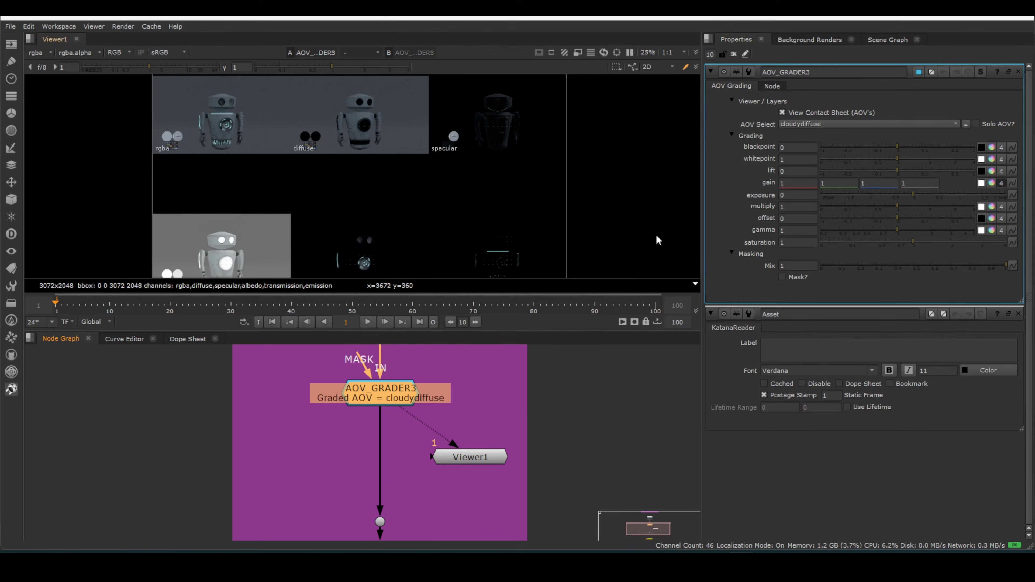
Step: In the interactive Nuke session, set AOV_GRADER3 to grade the specular AOV and connect the AOV output node to the viewer
{"action": "left_click", "coordinate": [827, 123]}
{"action": "left_click", "coordinate": [824, 225]}
{"action": "middle_click_drag", "start_coordinate": [455, 506], "coordinate": [460, 372]}
{"action": "double_click", "coordinate": [404, 481]}
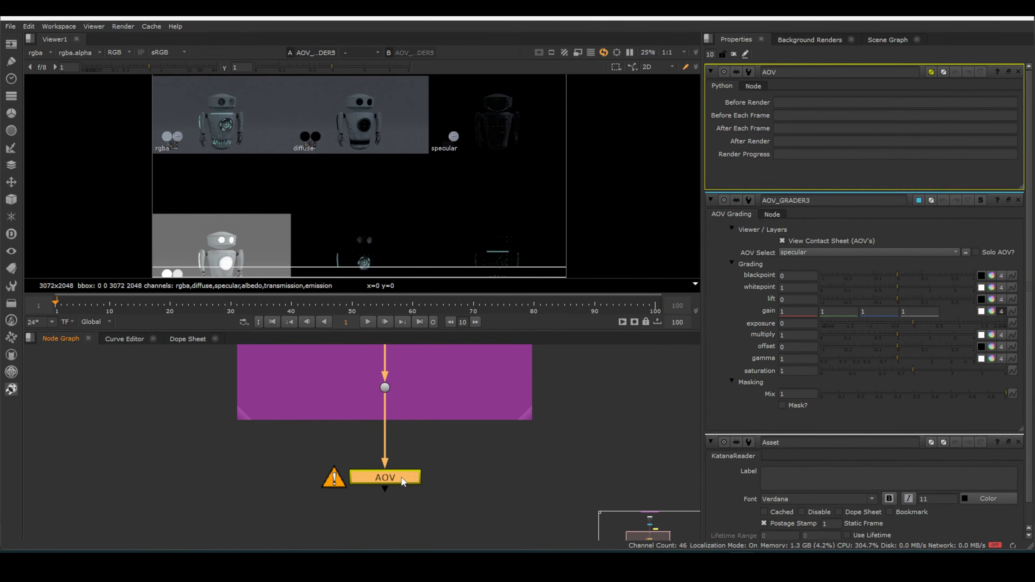
{"action": "key", "text": "1"}
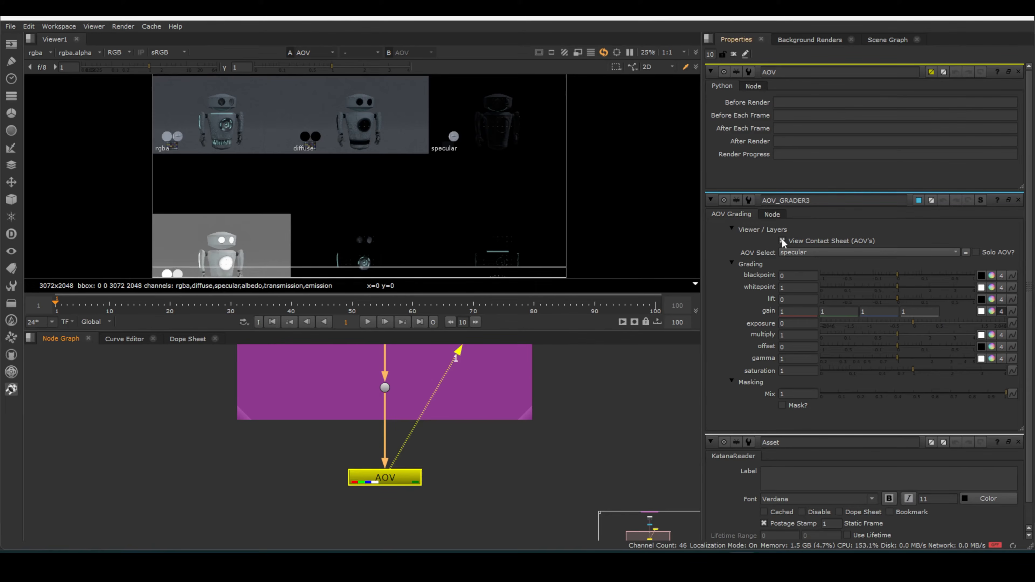
Step: Solo the specular AOV in AOV_GRADER3, raise its exposure to 0.7, and switch Solo AOV off again
{"action": "left_click", "coordinate": [975, 251]}
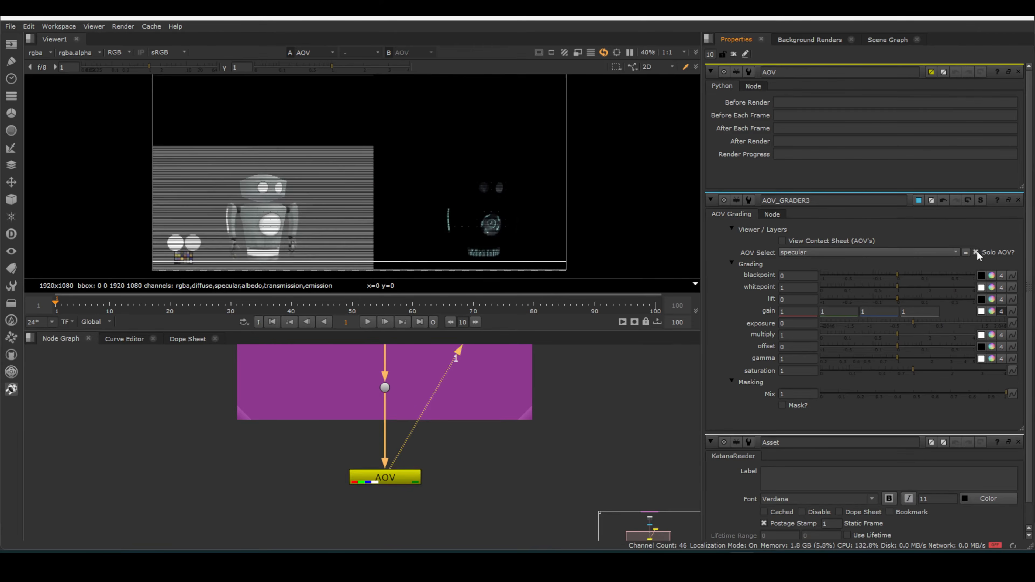
{"action": "scroll", "coordinate": [418, 194], "scroll_direction": "up", "scroll_amount": 2}
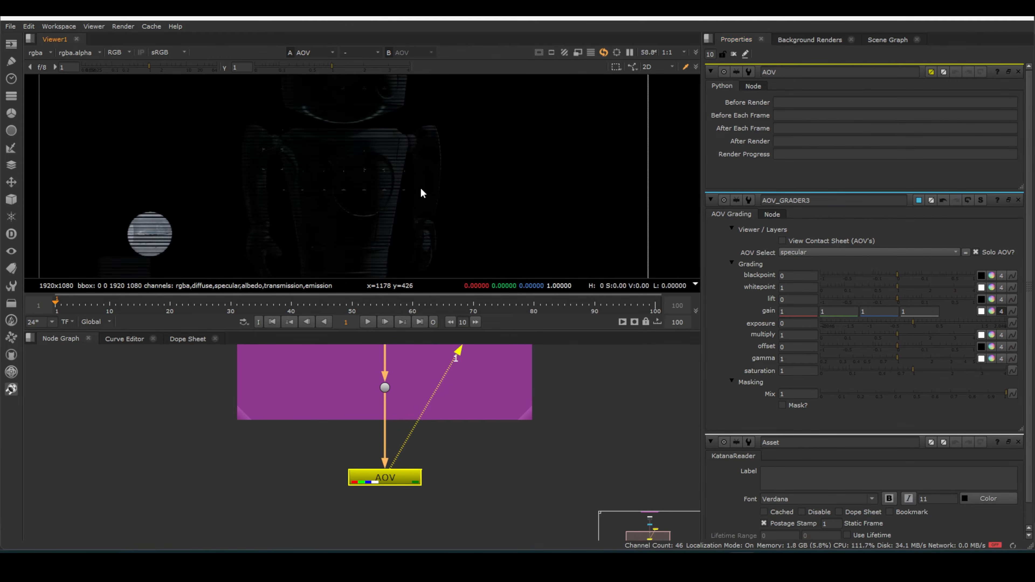
{"action": "left_click", "coordinate": [924, 320]}
{"action": "left_click_drag", "start_coordinate": [923, 320], "coordinate": [947, 316]}
{"action": "left_click", "coordinate": [975, 253]}
{"action": "middle_click_drag", "start_coordinate": [432, 228], "coordinate": [432, 201]}
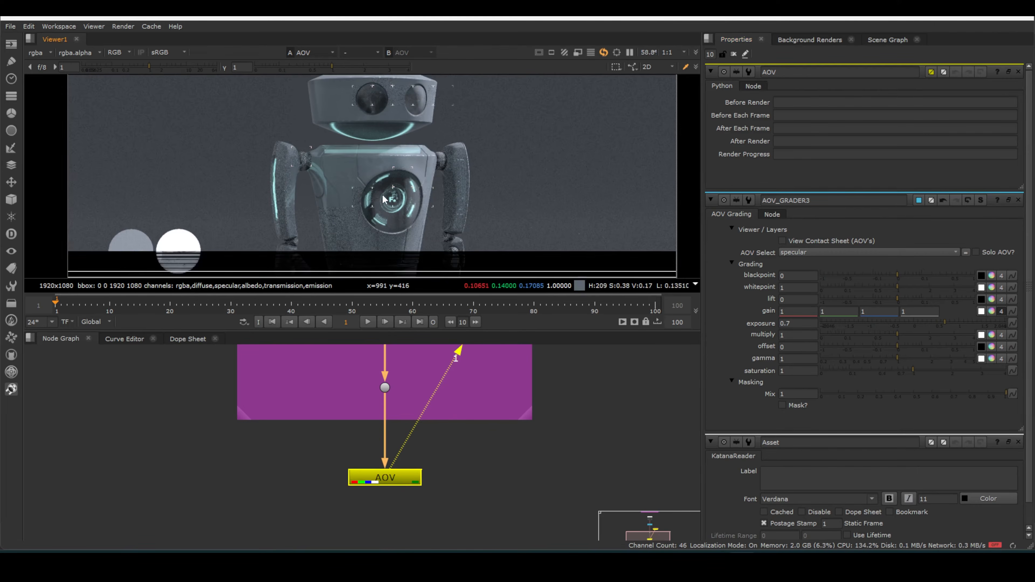
Step: View the Asset node's ungraded output to compare it with the graded specular result
{"action": "middle_click_drag", "start_coordinate": [456, 398], "coordinate": [330, 449]}
{"action": "scroll", "coordinate": [470, 503], "scroll_direction": "down", "scroll_amount": 1}
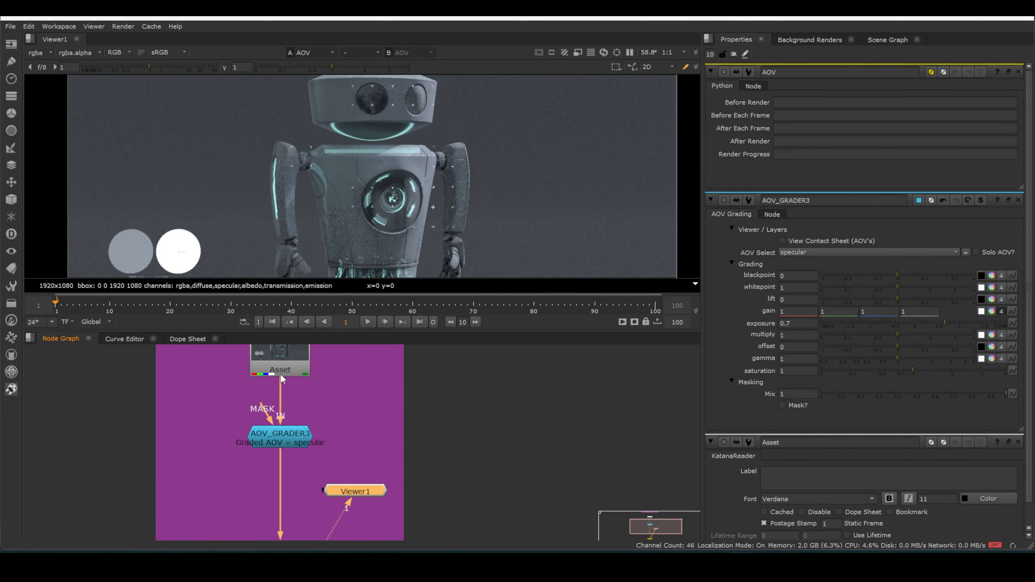
{"action": "left_click", "coordinate": [283, 369]}
{"action": "key", "text": "2"}
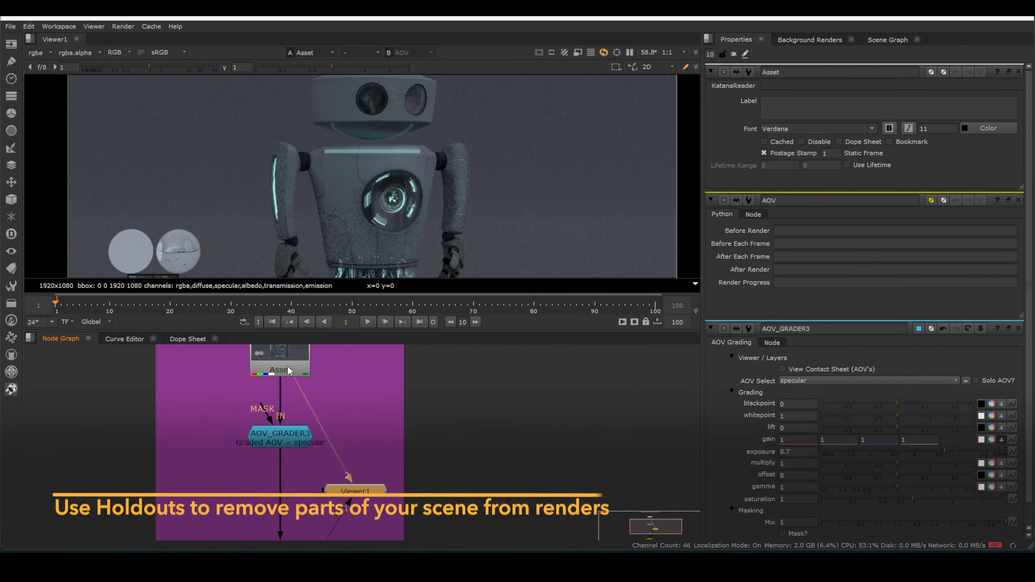
Step: Return to Katana and add an ArnoldObjectSettings node below ArnoldOutputManager in the node graph
{"action": "scroll", "coordinate": [341, 217], "scroll_direction": "down", "scroll_amount": 2}
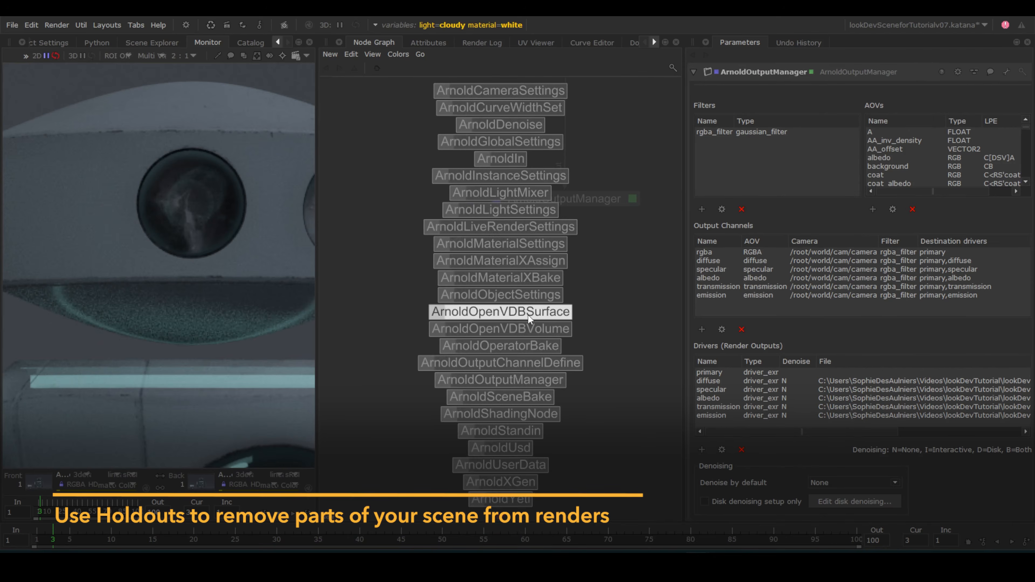
{"action": "type", "text": "o"}
{"action": "left_click", "coordinate": [525, 121]}
{"action": "left_click", "coordinate": [464, 411]}
{"action": "middle_click_drag", "start_coordinate": [464, 411], "coordinate": [455, 388]}
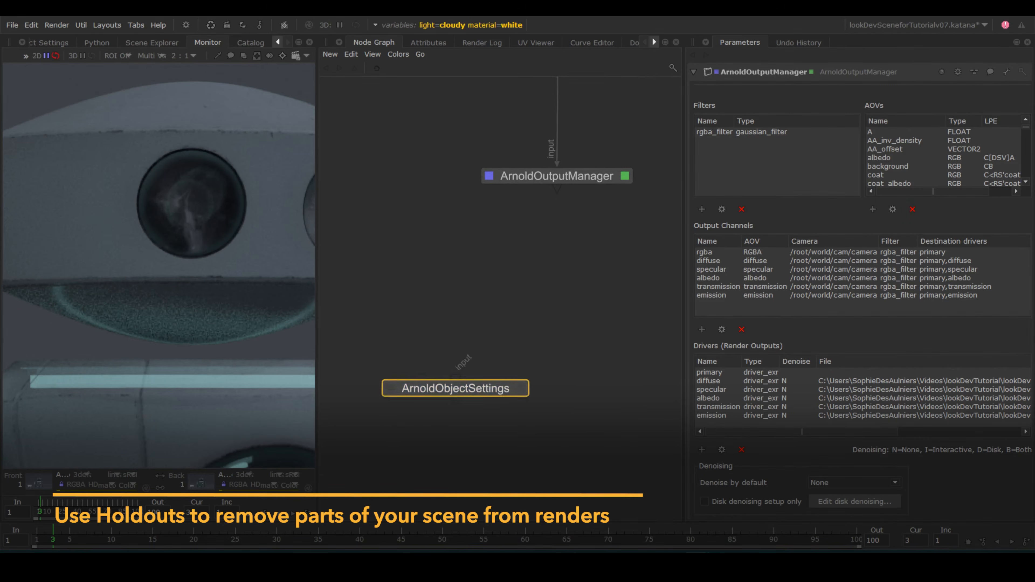
Step: Connect ArnoldObjectSettings to the ArnoldOutputManager output through two dots forming a right-angled branch, and open its parameters
{"action": "scroll", "coordinate": [444, 391], "scroll_direction": "down", "scroll_amount": 3}
{"action": "left_click", "coordinate": [447, 384]}
{"action": "left_click_drag", "start_coordinate": [481, 322], "coordinate": [506, 375]}
{"action": "left_click_drag", "start_coordinate": [450, 391], "coordinate": [417, 491]}
{"action": "key", "text": "period"}
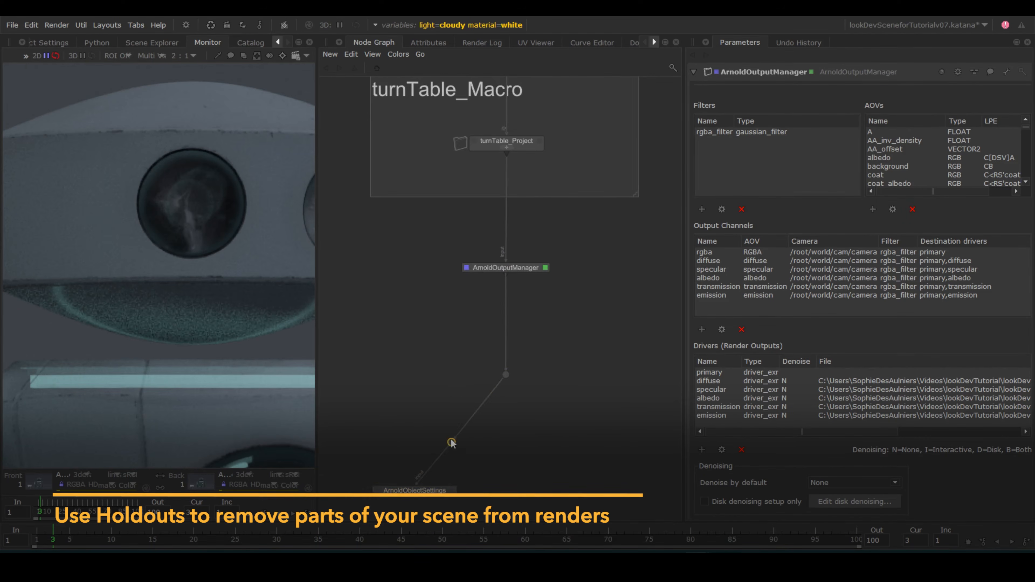
{"action": "left_click_drag", "start_coordinate": [452, 440], "coordinate": [414, 375]}
{"action": "middle_click_drag", "start_coordinate": [456, 476], "coordinate": [471, 398]}
{"action": "scroll", "coordinate": [472, 398], "scroll_direction": "up", "scroll_amount": 3}
{"action": "left_click", "coordinate": [476, 388]}
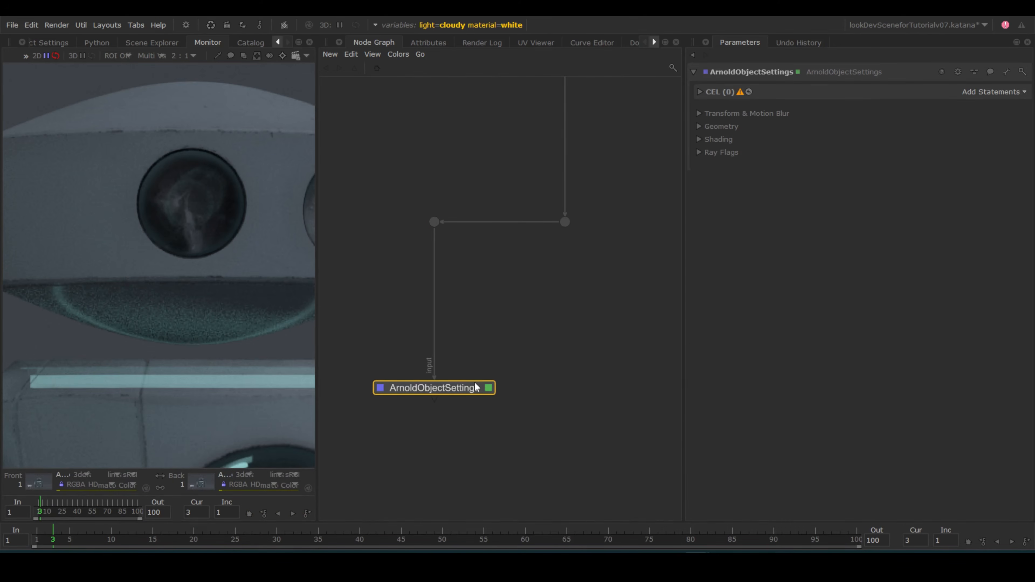
Step: Add the colorCheck and groundPlane locations under /root/world/geo/asset to the ArnoldObjectSettings CEL paths
{"action": "left_click", "coordinate": [175, 43]}
{"action": "left_click", "coordinate": [37, 340]}
{"action": "left_click", "coordinate": [50, 351]}
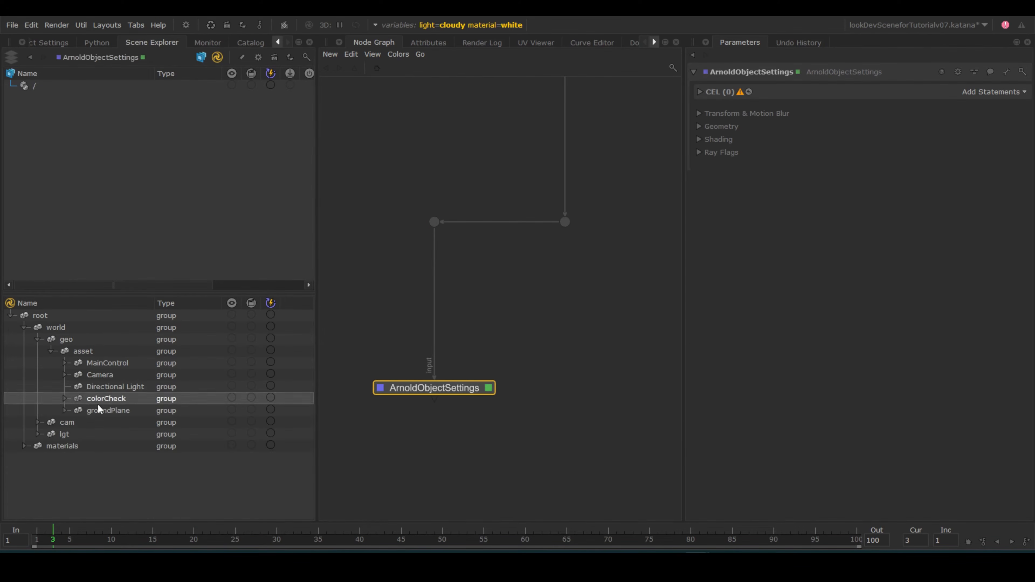
{"action": "left_click_drag", "start_coordinate": [99, 409], "coordinate": [103, 407], "text": "shift"}
{"action": "left_click_drag", "start_coordinate": [878, 135], "coordinate": [994, 98]}
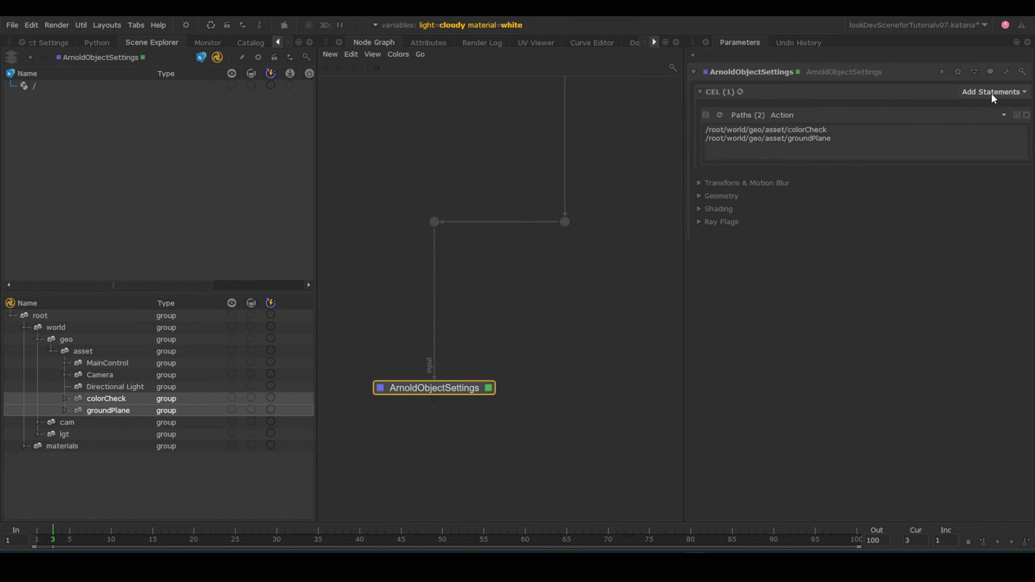
Step: In the node's ray flags, turn opaque off and matte on, and rename the node holdoutSet
{"action": "left_click", "coordinate": [698, 196]}
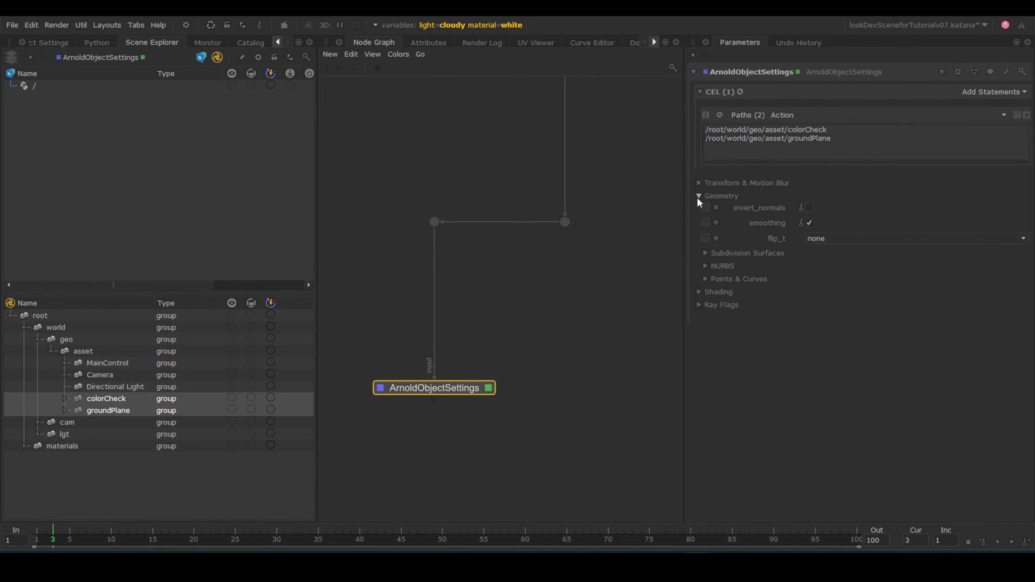
{"action": "left_click", "coordinate": [699, 305]}
{"action": "left_click", "coordinate": [791, 331]}
{"action": "left_click", "coordinate": [791, 316]}
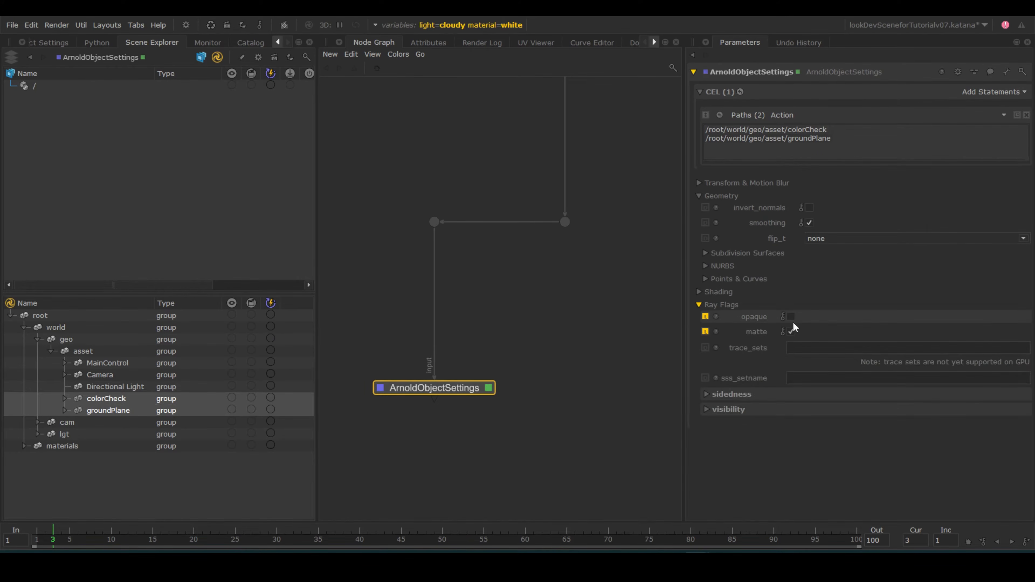
{"action": "left_click", "coordinate": [707, 410]}
{"action": "left_click", "coordinate": [859, 425]}
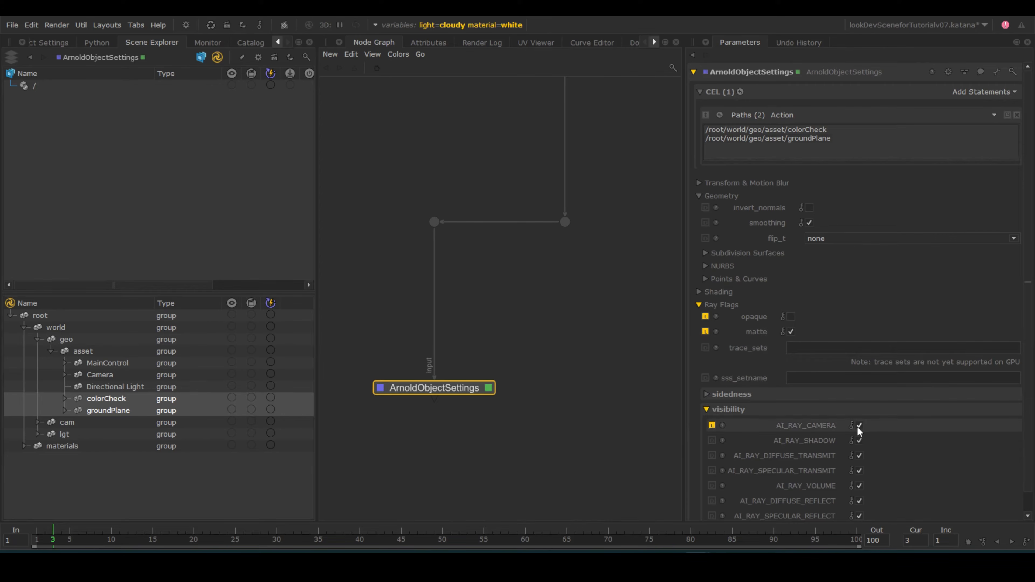
{"action": "double_click", "coordinate": [737, 71]}
{"action": "type", "text": "holdoutSet"}
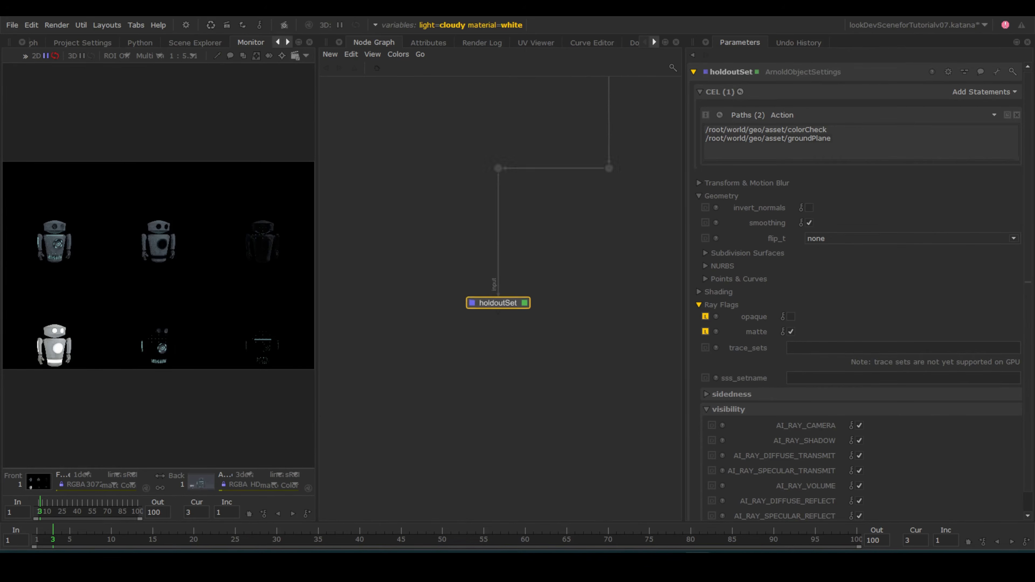
Step: Add a Prune node after holdoutSet targeting the colorCheck and groundPlane locations, and disable the holdoutSet node
{"action": "key", "text": "Tab"}
{"action": "type", "text": "prune"}
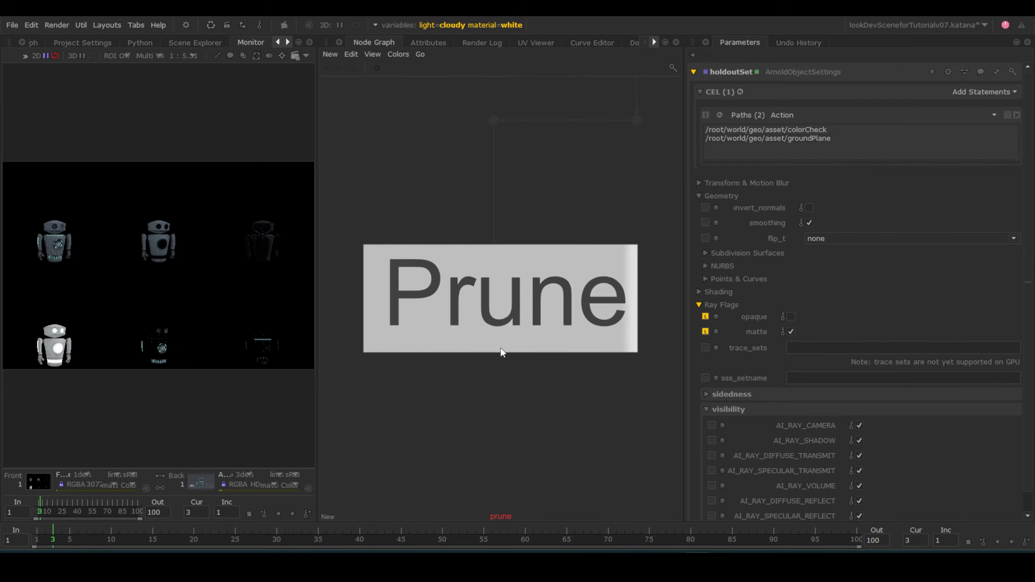
{"action": "key", "text": "Return"}
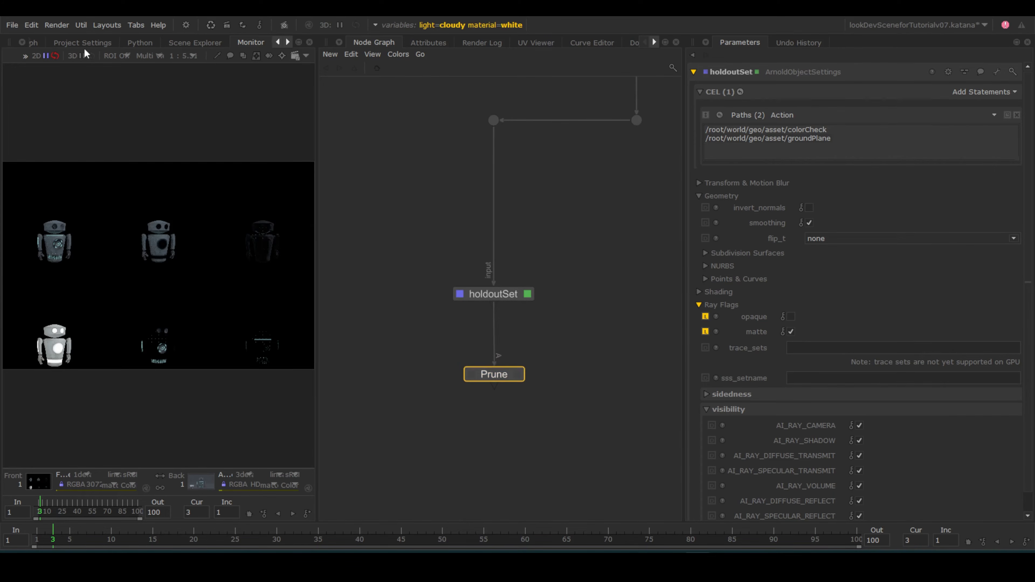
{"action": "left_click", "coordinate": [195, 43]}
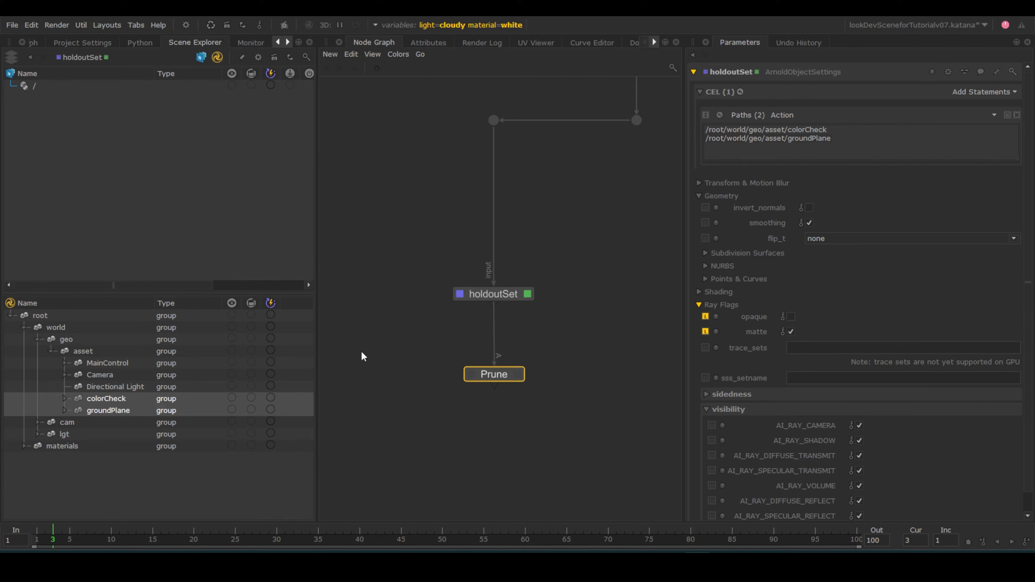
{"action": "left_click", "coordinate": [517, 375]}
{"action": "left_click_drag", "start_coordinate": [128, 410], "coordinate": [925, 150]}
{"action": "left_click", "coordinate": [511, 300]}
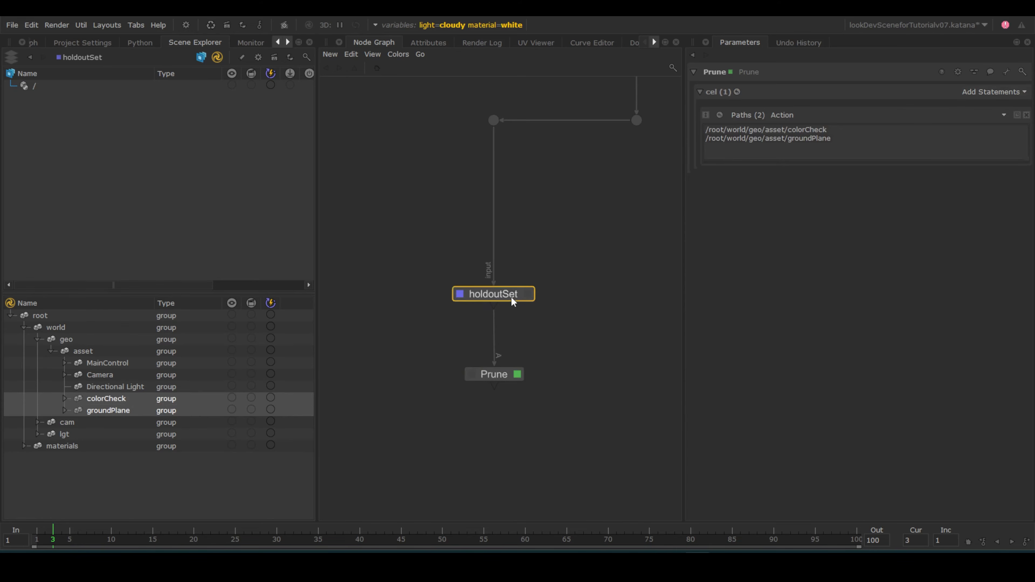
Step: Add a Render node below Prune and open its parameters
{"action": "scroll", "coordinate": [505, 391], "scroll_direction": "down", "scroll_amount": 5}
{"action": "key", "text": "Tab"}
{"action": "type", "text": "ren"}
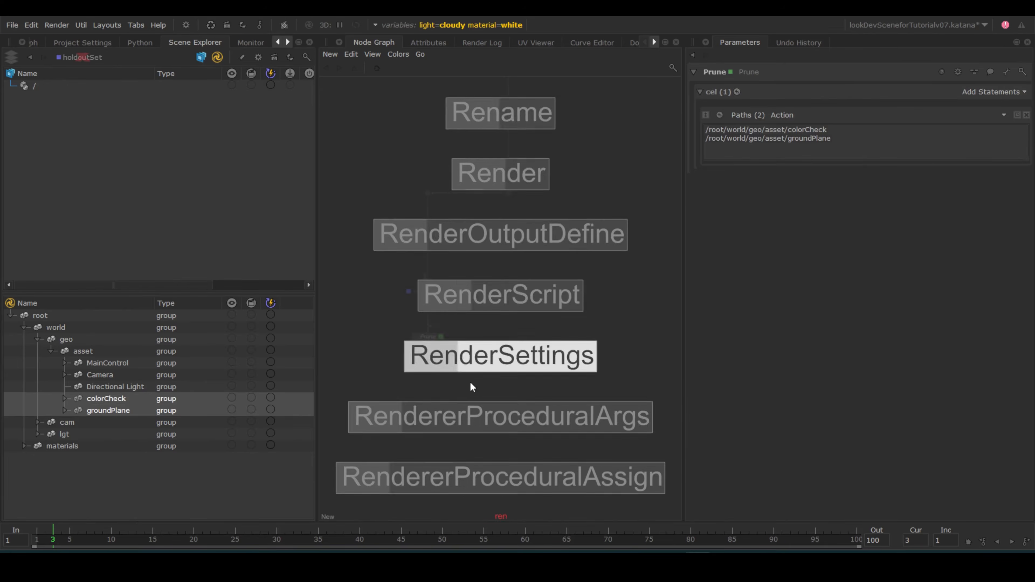
{"action": "left_click", "coordinate": [527, 135]}
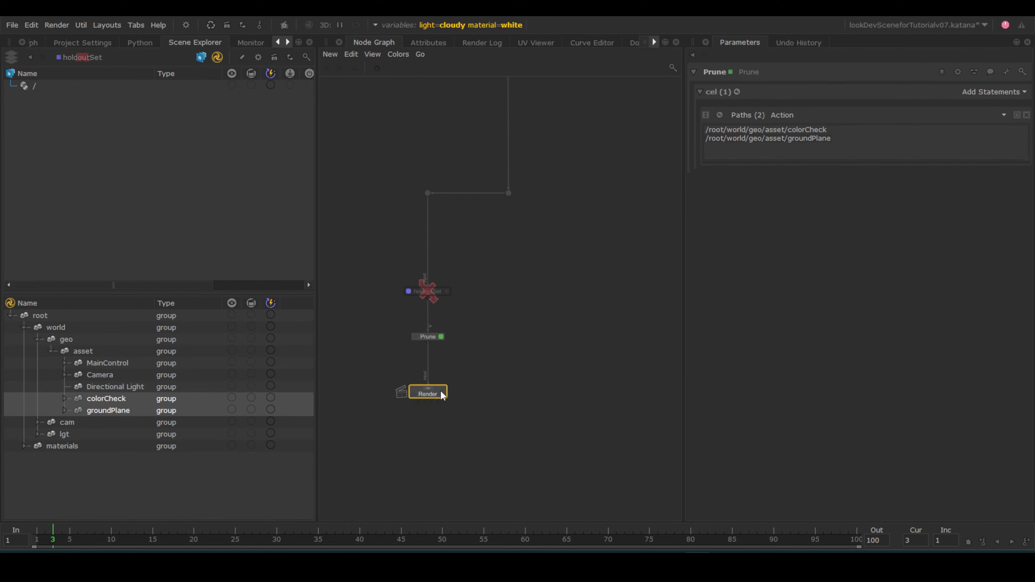
{"action": "left_click", "coordinate": [442, 394]}
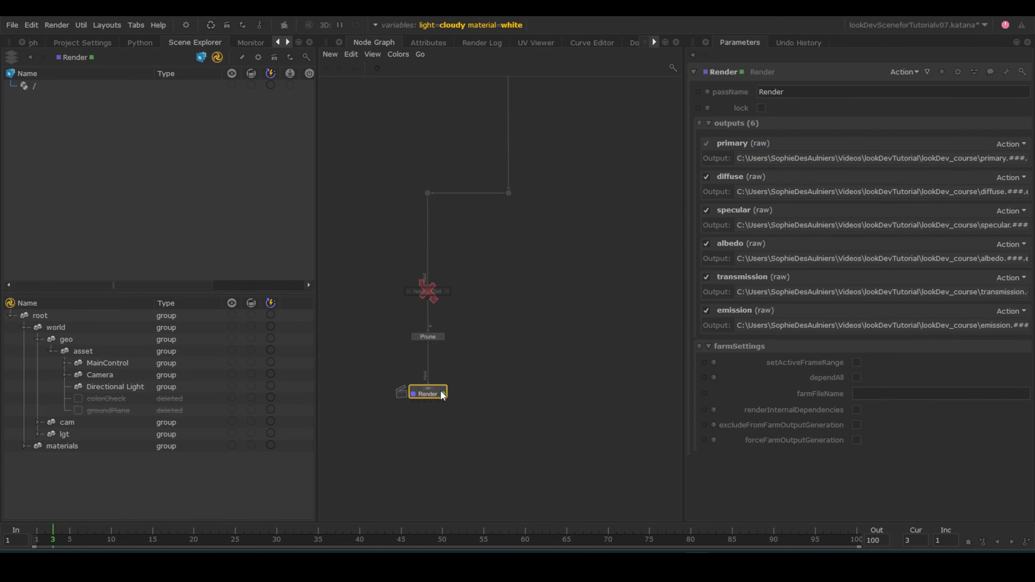
Step: Enclose the holdoutSet, Prune and Render nodes in a brown backdrop titled assetRender with font scale 3
{"action": "left_click_drag", "start_coordinate": [382, 169], "coordinate": [500, 415]}
{"action": "key", "text": "Tab"}
{"action": "type", "text": "backdr"}
{"action": "key", "text": "Return"}
{"action": "left_click", "coordinate": [536, 215]}
{"action": "double_click", "coordinate": [490, 317]}
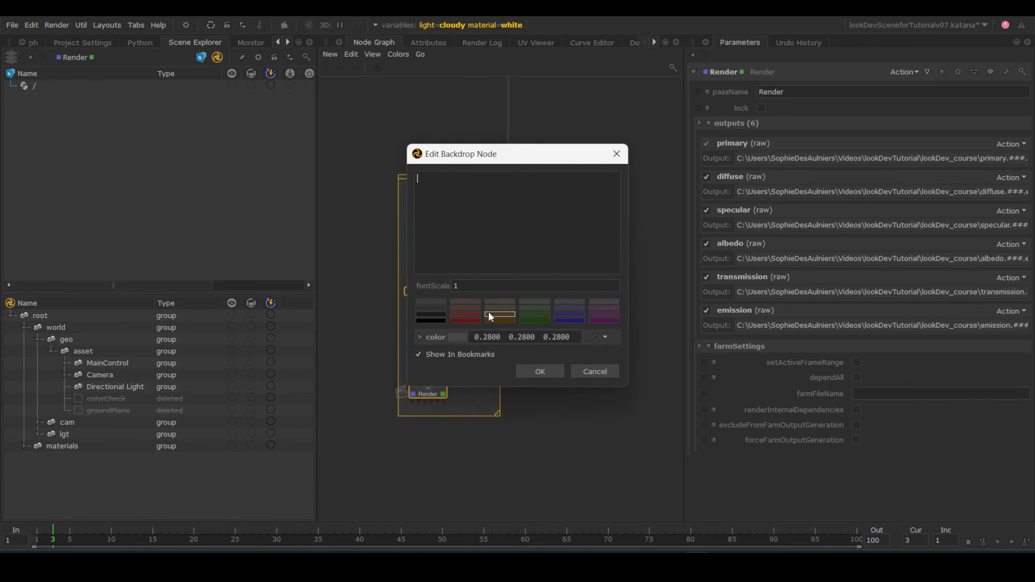
{"action": "left_click", "coordinate": [540, 370]}
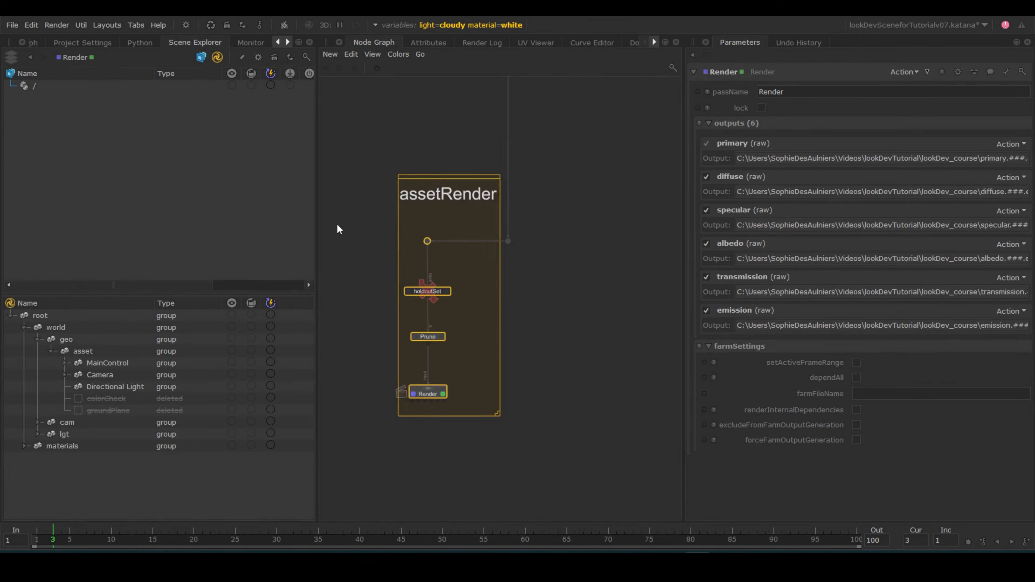
Step: Duplicate the assetRender backdrop with its nodes, place the copy beside the original, and title it sceneRender
{"action": "key", "text": "ctrl+c"}
{"action": "key", "text": "ctrl+v"}
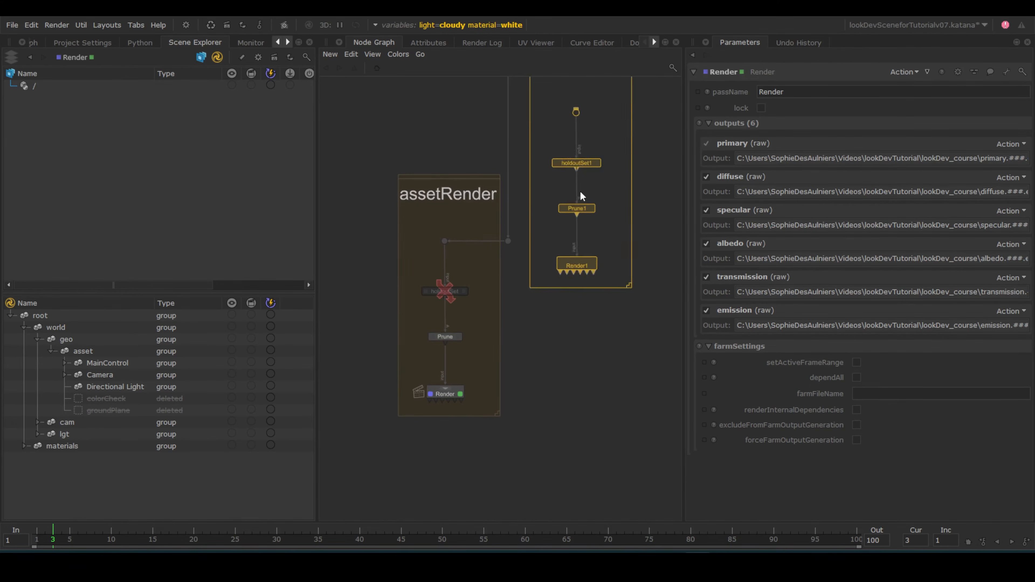
{"action": "left_click", "coordinate": [566, 319]}
{"action": "double_click", "coordinate": [559, 197]}
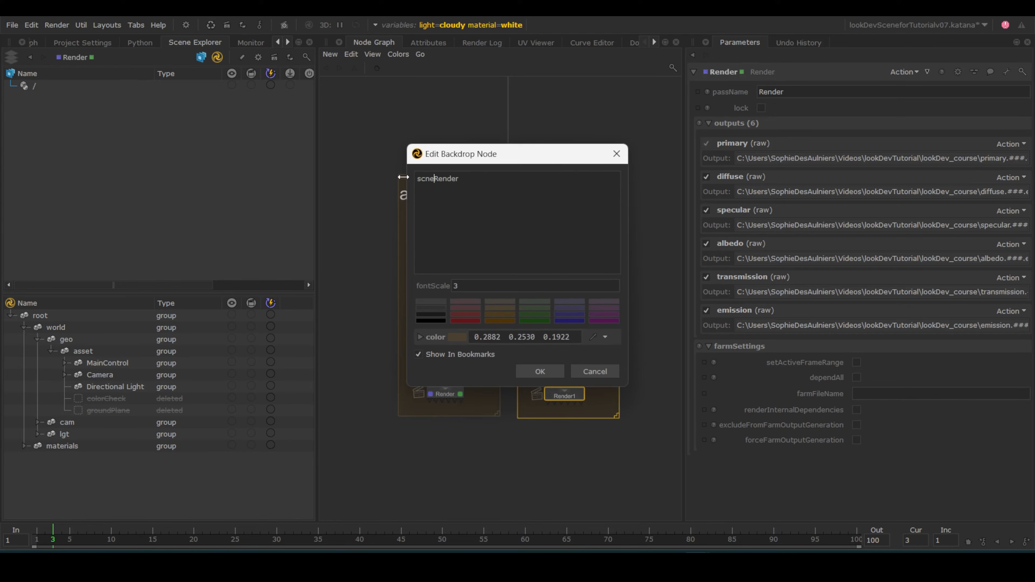
{"action": "left_click", "coordinate": [538, 371]}
Step: Connect the input dot of the sceneRender branch to the shared dot of the main node stream
{"action": "scroll", "coordinate": [537, 251], "scroll_direction": "up", "scroll_amount": 3}
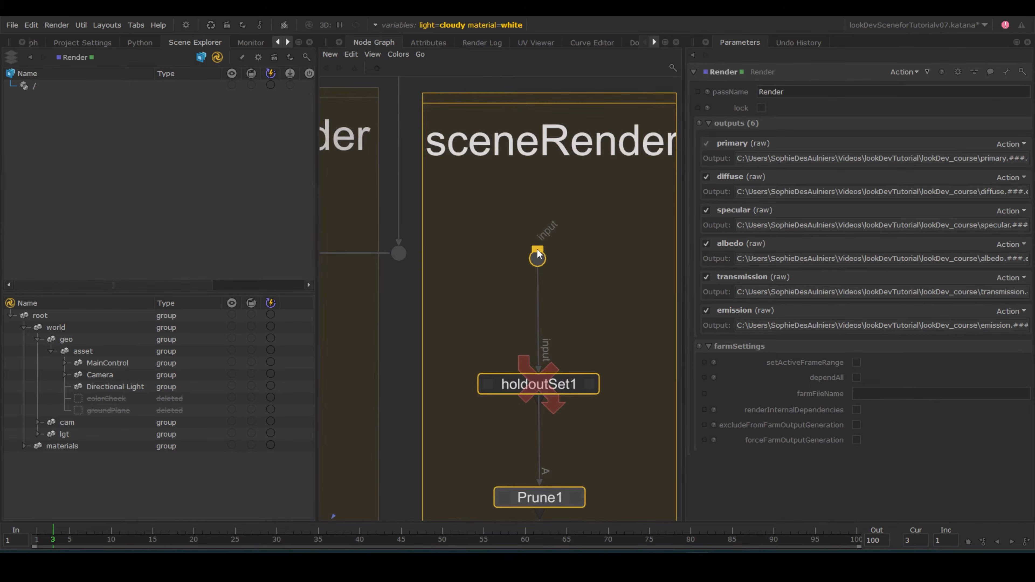
{"action": "scroll", "coordinate": [584, 284], "scroll_direction": "down", "scroll_amount": 3}
{"action": "left_click_drag", "start_coordinate": [610, 282], "coordinate": [601, 447]}
Step: Rename the Render node in the assetRender backdrop as assetRender
{"action": "left_click", "coordinate": [442, 450]}
{"action": "double_click", "coordinate": [731, 72]}
{"action": "type", "text": "asset"}
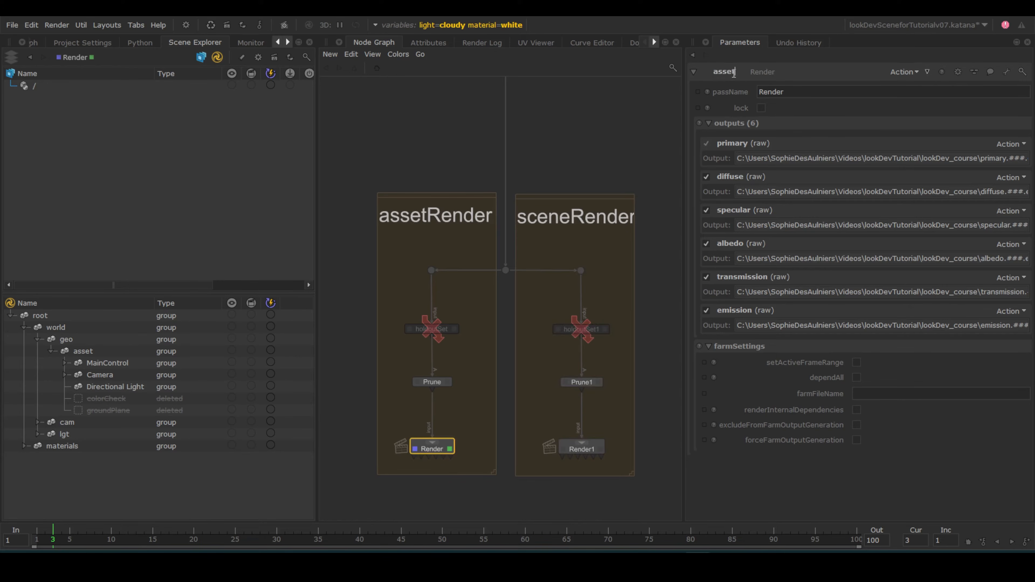
{"action": "type", "text": "Render"}
{"action": "key", "text": "Return"}
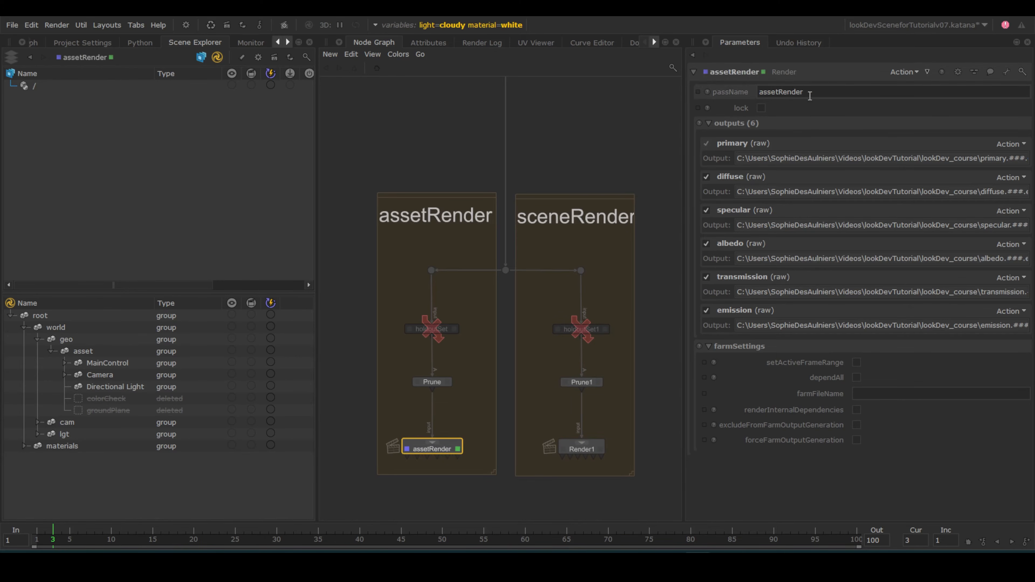
Step: Rename the Render1 node in the sceneRender backdrop as sceneRender
{"action": "double_click", "coordinate": [582, 449]}
{"action": "left_click", "coordinate": [730, 72]}
{"action": "type", "text": "sceneRend"}
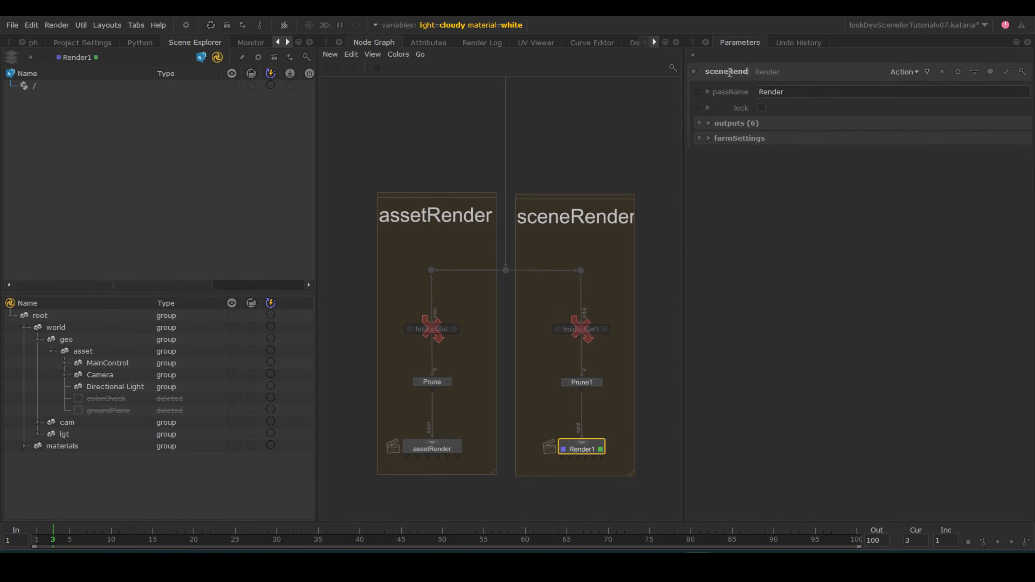
{"action": "type", "text": "er"}
{"action": "key", "text": "Return"}
{"action": "left_click", "coordinate": [708, 124]}
{"action": "left_click", "coordinate": [603, 249]}
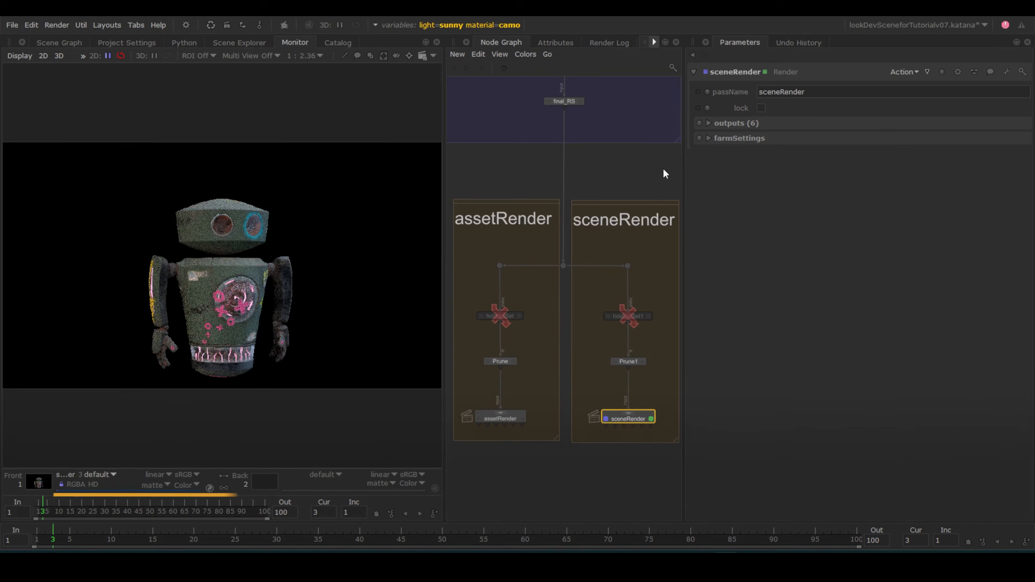
Step: Delete the Prune1 and holdoutSet1 nodes from the sceneRender branch and start a Preview Render from sceneRender
{"action": "left_click", "coordinate": [629, 360]}
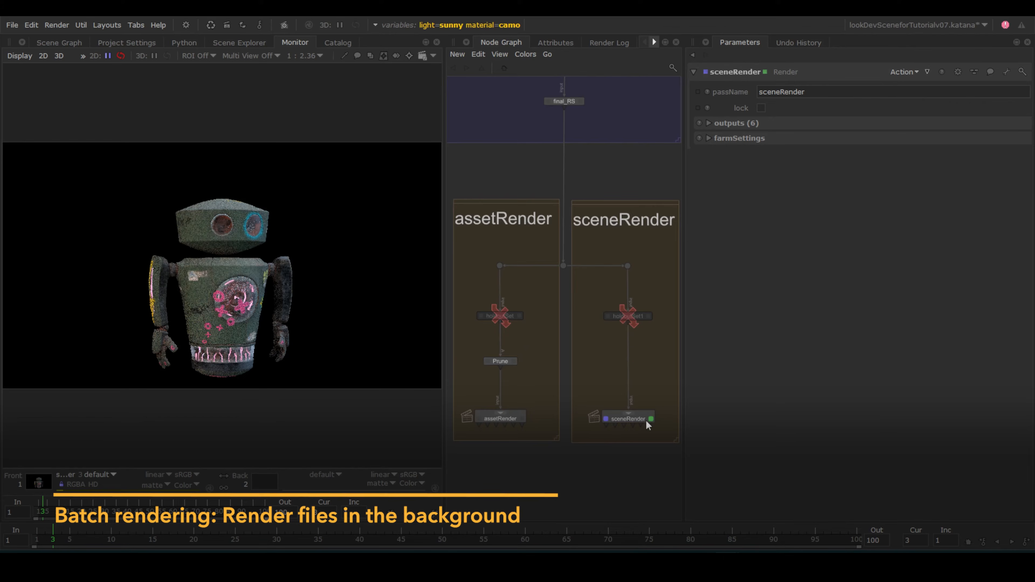
{"action": "left_click", "coordinate": [629, 316]}
{"action": "key", "text": "Delete"}
{"action": "right_click", "coordinate": [629, 419]}
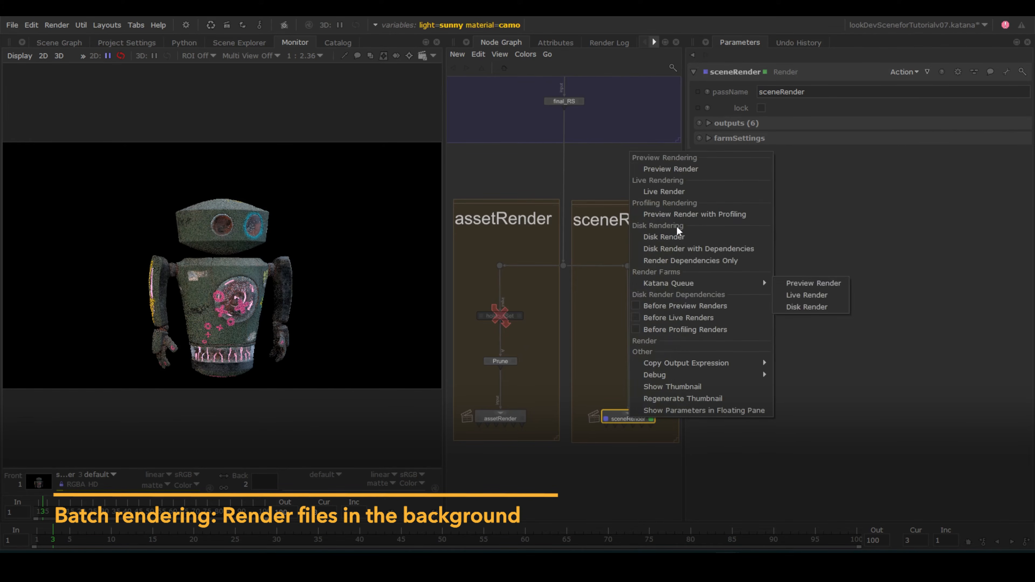
{"action": "left_click", "coordinate": [697, 172]}
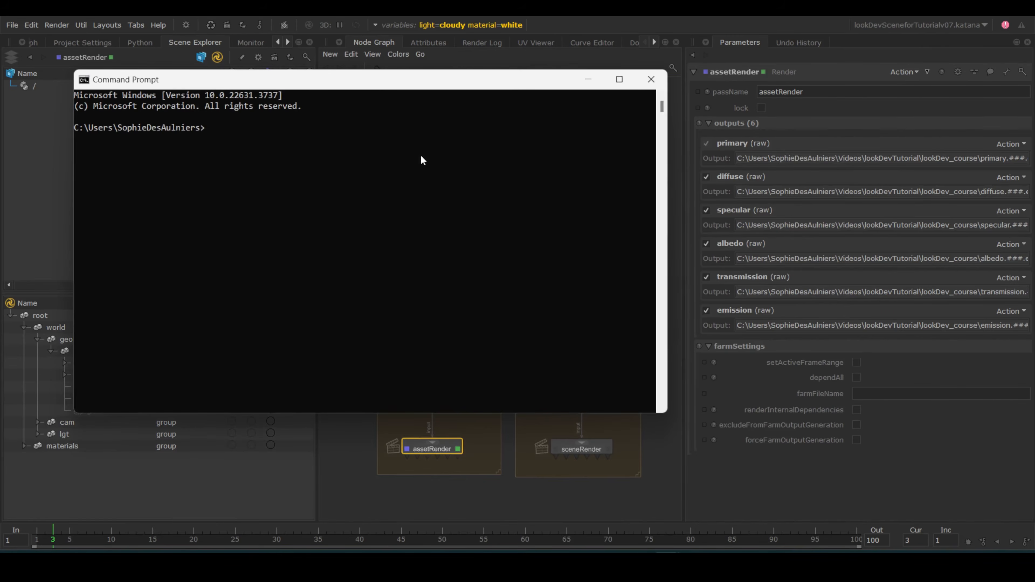
Step: Browse in File Explorer to the Katana7.0v3 folder under C:\Program Files and copy its folder path
{"action": "left_click", "coordinate": [444, 497]}
{"action": "left_click", "coordinate": [69, 471]}
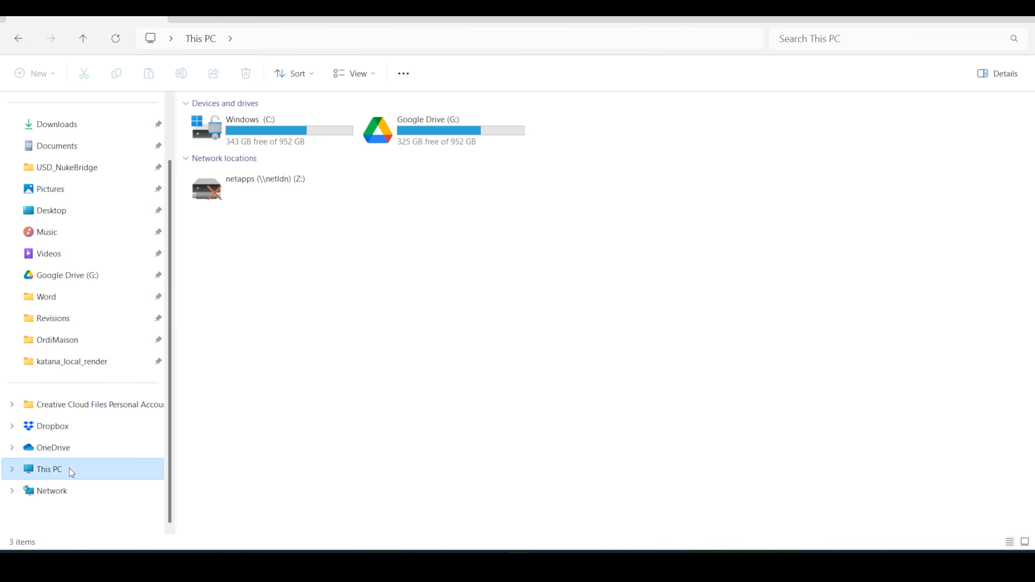
{"action": "double_click", "coordinate": [254, 123]}
{"action": "double_click", "coordinate": [261, 234]}
{"action": "scroll", "coordinate": [261, 326], "scroll_direction": "down", "scroll_amount": 4}
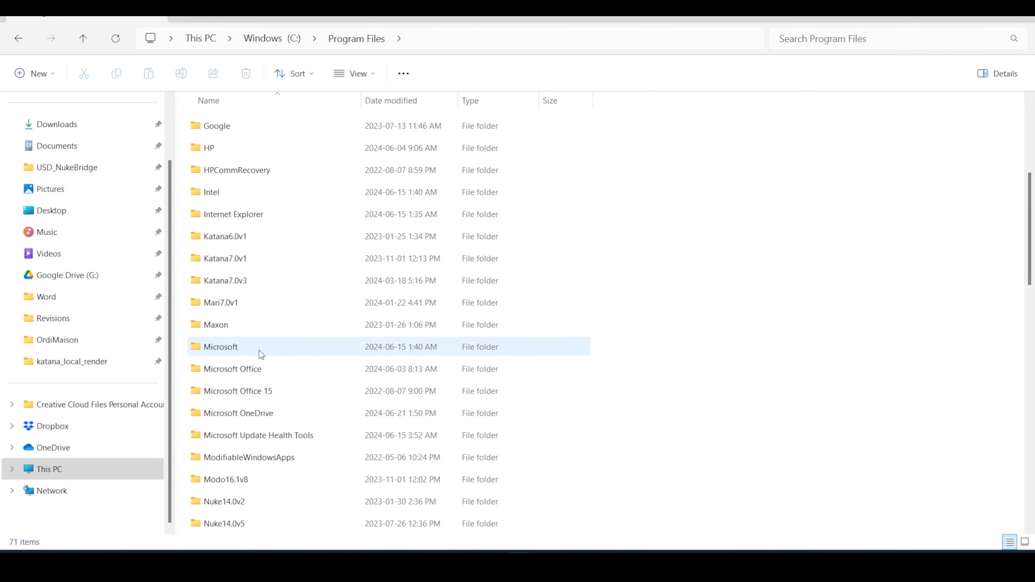
{"action": "double_click", "coordinate": [248, 283]}
{"action": "left_click", "coordinate": [496, 40]}
{"action": "right_click", "coordinate": [497, 40]}
{"action": "left_click", "coordinate": [518, 77]}
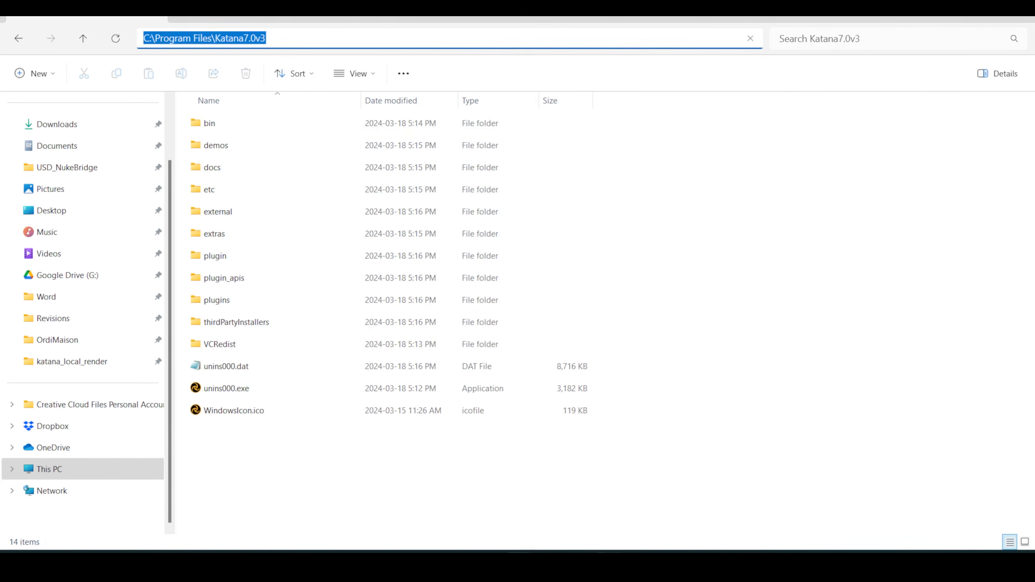
Step: Consult the documentation's cd example and change the Command Prompt directory to C:\Program Files\Katana7.0v3\bin
{"action": "left_click", "coordinate": [607, 561]}
{"action": "left_click_drag", "start_coordinate": [170, 281], "coordinate": [412, 280]}
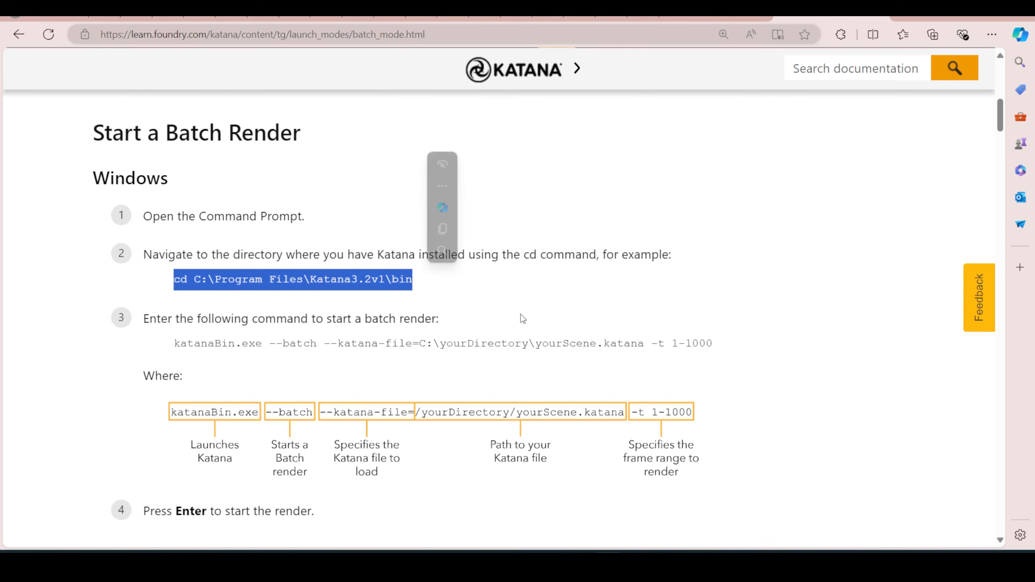
{"action": "left_click", "coordinate": [631, 519]}
{"action": "left_click", "coordinate": [667, 561]}
{"action": "left_click", "coordinate": [656, 497]}
{"action": "type", "text": "cd"}
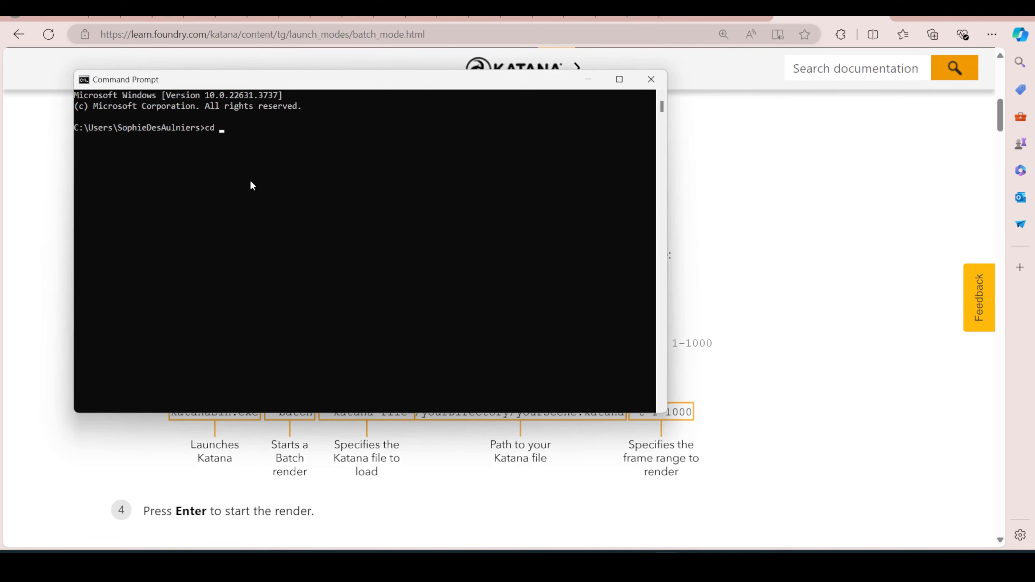
{"action": "key", "text": "ctrl+v"}
{"action": "type", "text": "\\bin"}
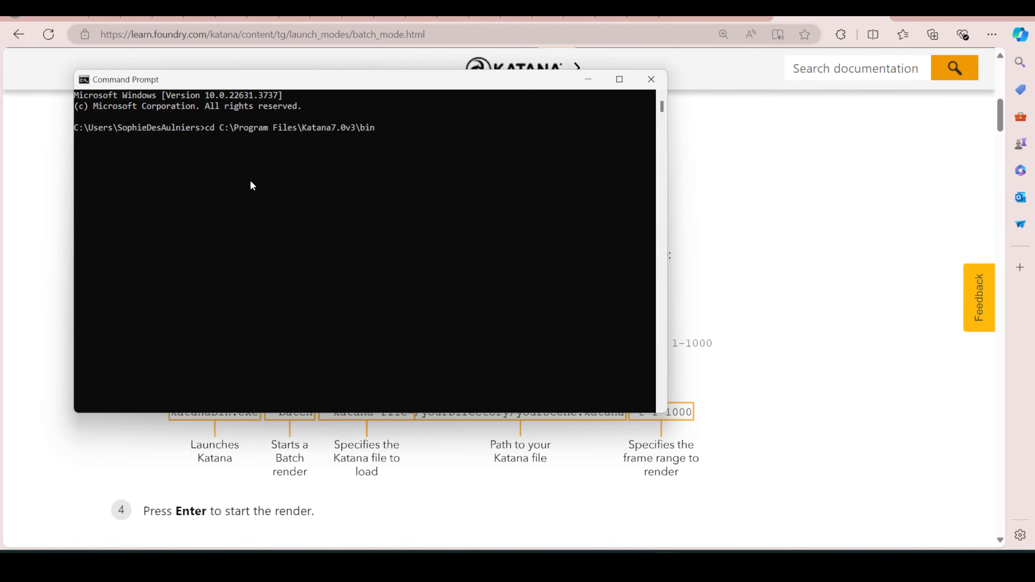
{"action": "key", "text": "Return"}
Step: Copy the example katanaBin.exe batch render command from the Katana documentation into a new Notepad document
{"action": "left_click_drag", "start_coordinate": [336, 76], "coordinate": [382, 374]}
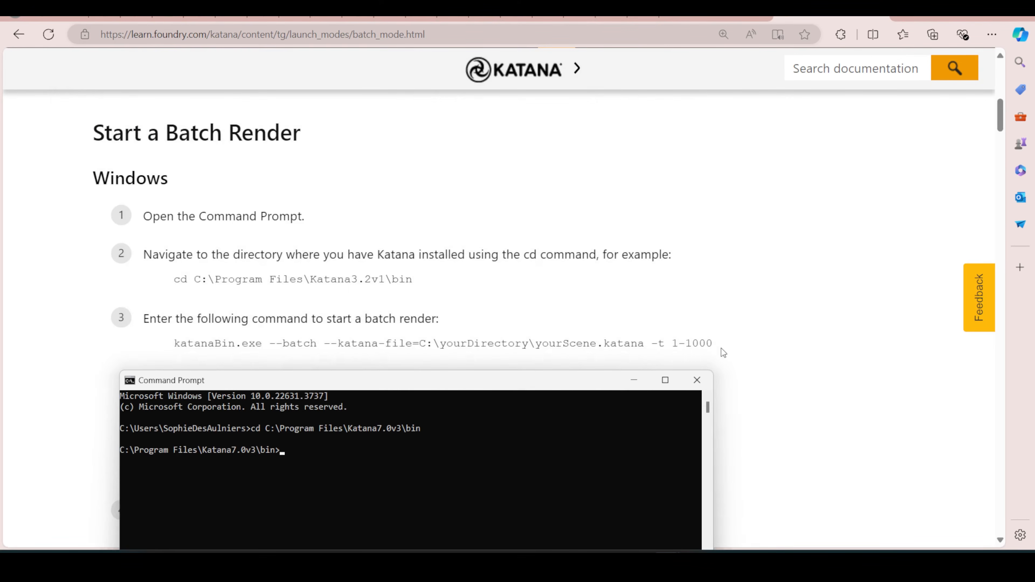
{"action": "left_click_drag", "start_coordinate": [174, 344], "coordinate": [698, 356]}
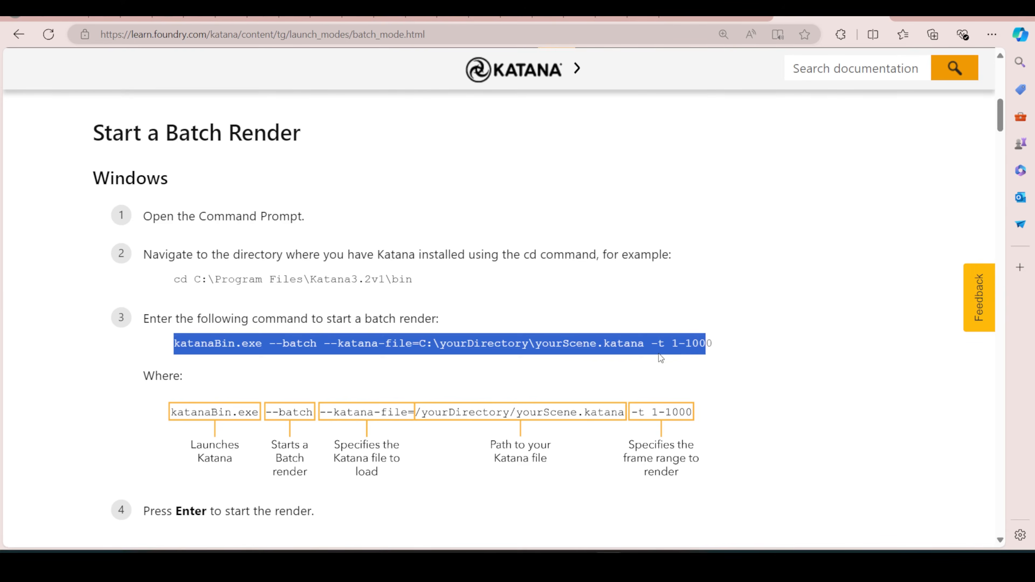
{"action": "key", "text": "ctrl+c"}
{"action": "key", "text": "super"}
{"action": "type", "text": "note"}
{"action": "key", "text": "Return"}
{"action": "key", "text": "ctrl+v"}
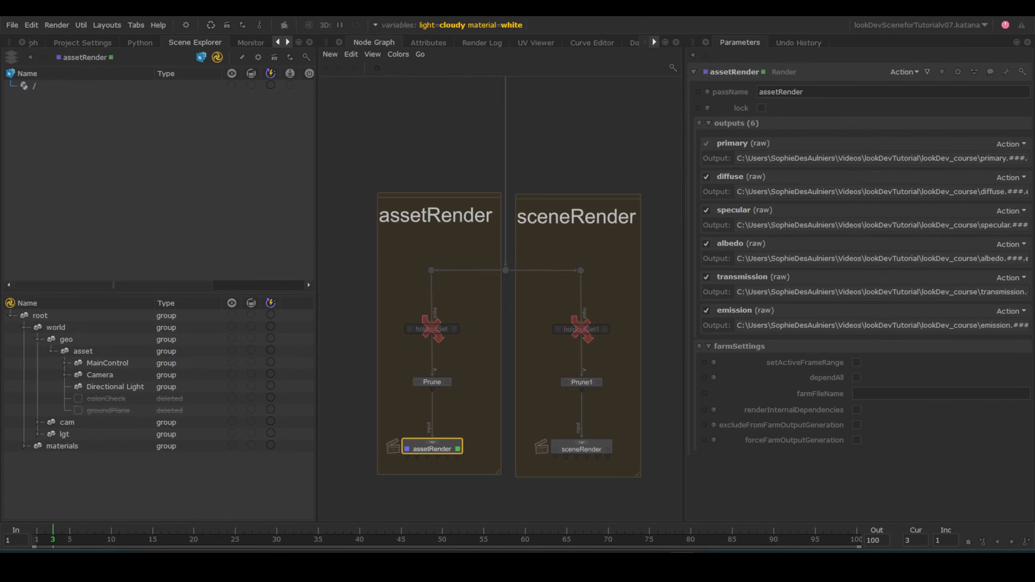
Step: Copy the full path of lookDevSceneforTutorialv07.katana from Katana's Save As dialog and replace the placeholder path in the Notepad command with it
{"action": "key", "text": "ctrl+shift+s"}
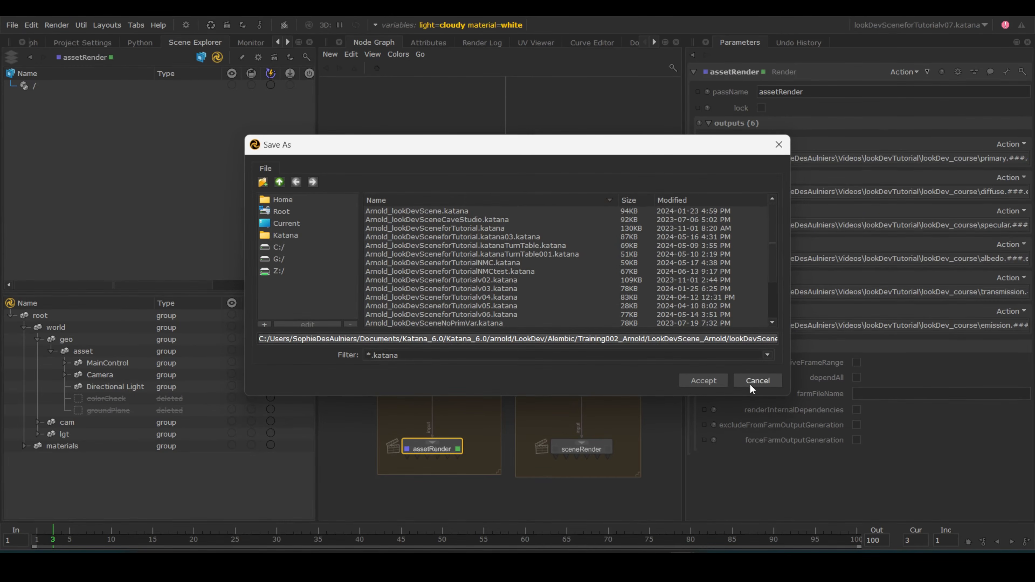
{"action": "left_click", "coordinate": [750, 383]}
{"action": "key", "text": "alt+Tab"}
{"action": "left_click_drag", "start_coordinate": [267, 187], "coordinate": [443, 190]}
{"action": "key", "text": "ctrl+v"}
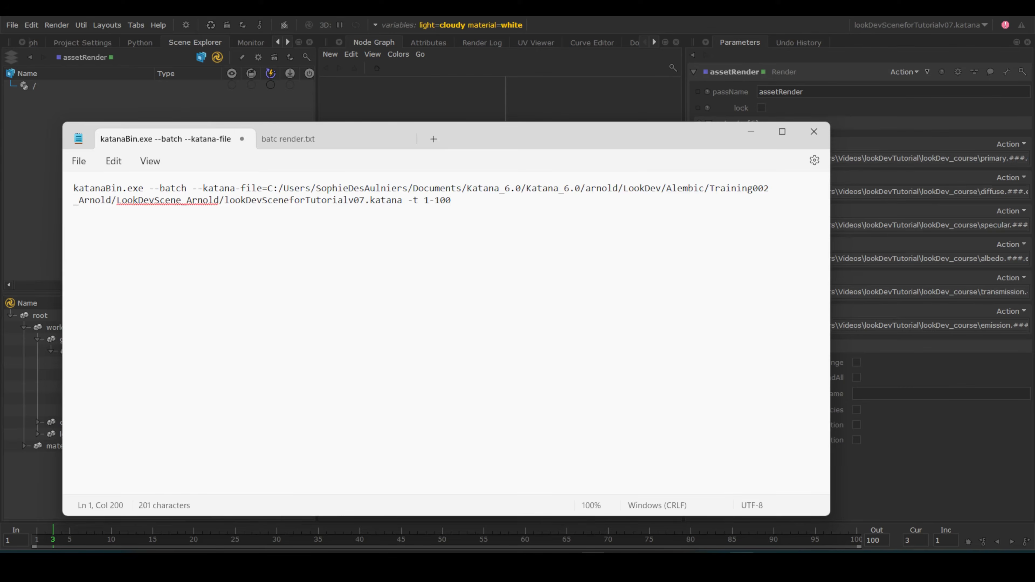
Step: Look up the render-node option in the documentation and append --render-node=assetRender to the Notepad command
{"action": "key", "text": "alt+Tab"}
{"action": "left_click_drag", "start_coordinate": [1004, 113], "coordinate": [1005, 279]}
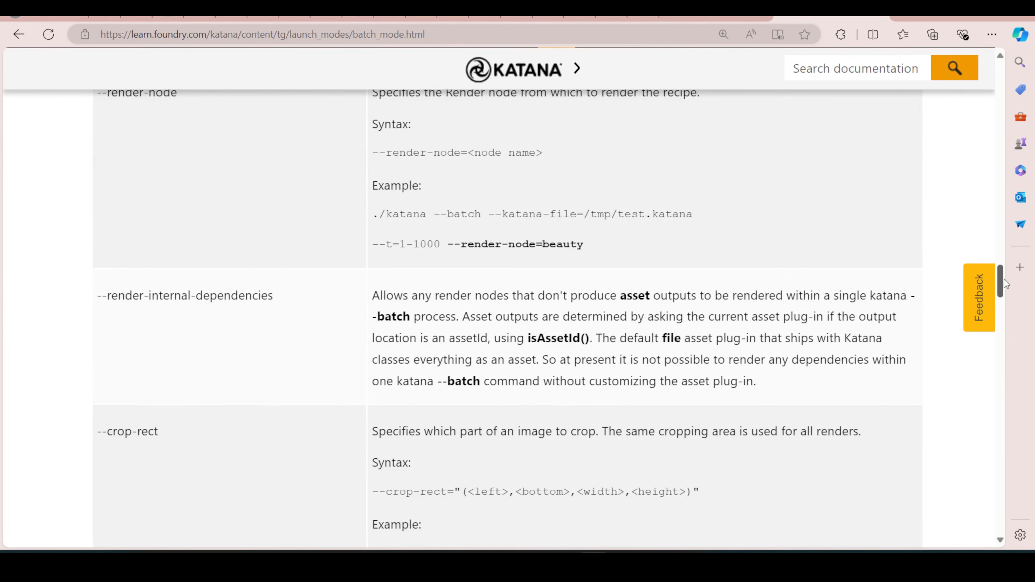
{"action": "left_click_drag", "start_coordinate": [448, 244], "coordinate": [584, 245]}
{"action": "key", "text": "alt+Tab"}
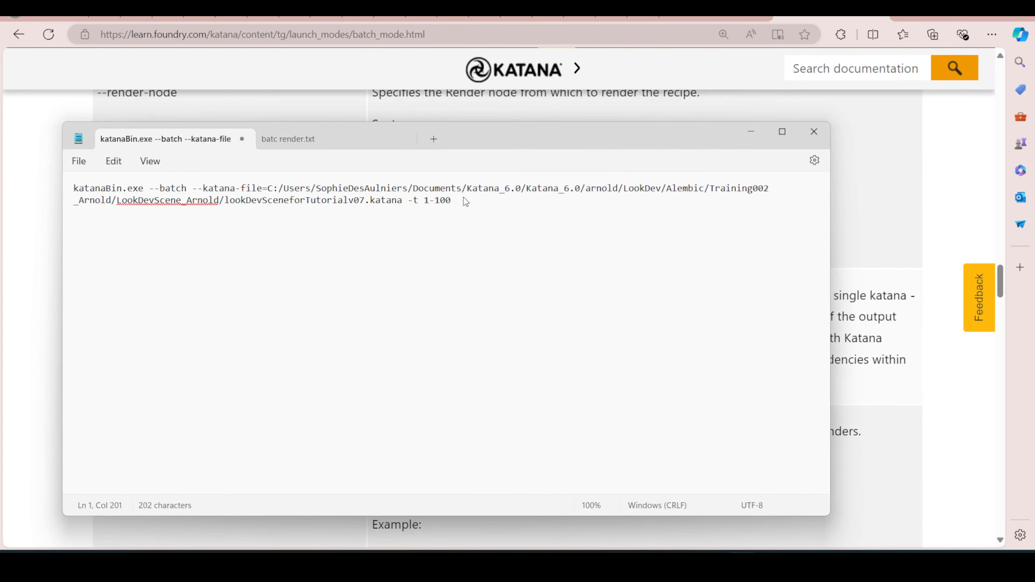
{"action": "type", "text": "assetRender"}
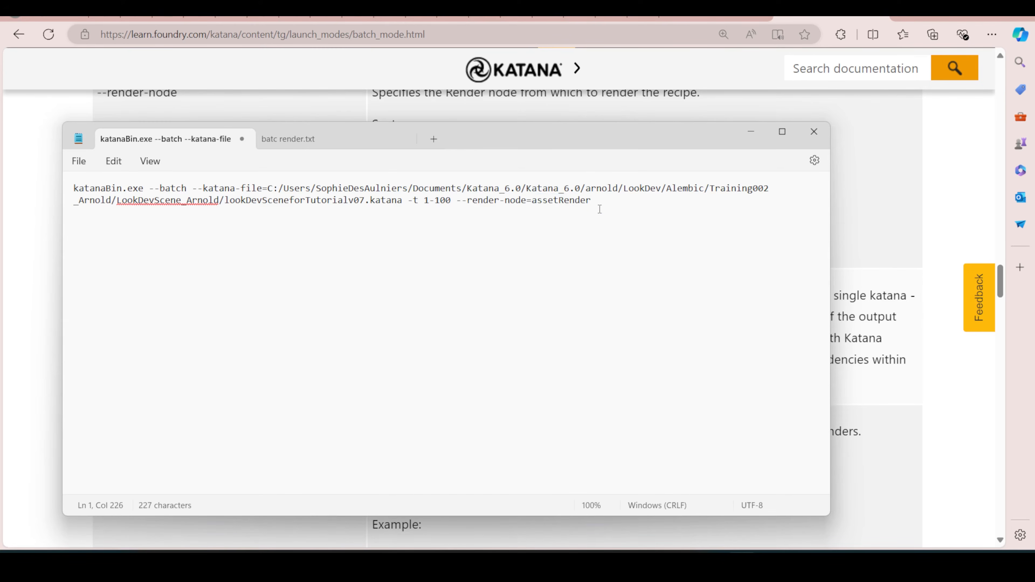
Step: Copy the complete batch command from Notepad and run it in Command Prompt from the Katana bin directory
{"action": "left_click_drag", "start_coordinate": [590, 201], "coordinate": [63, 190]}
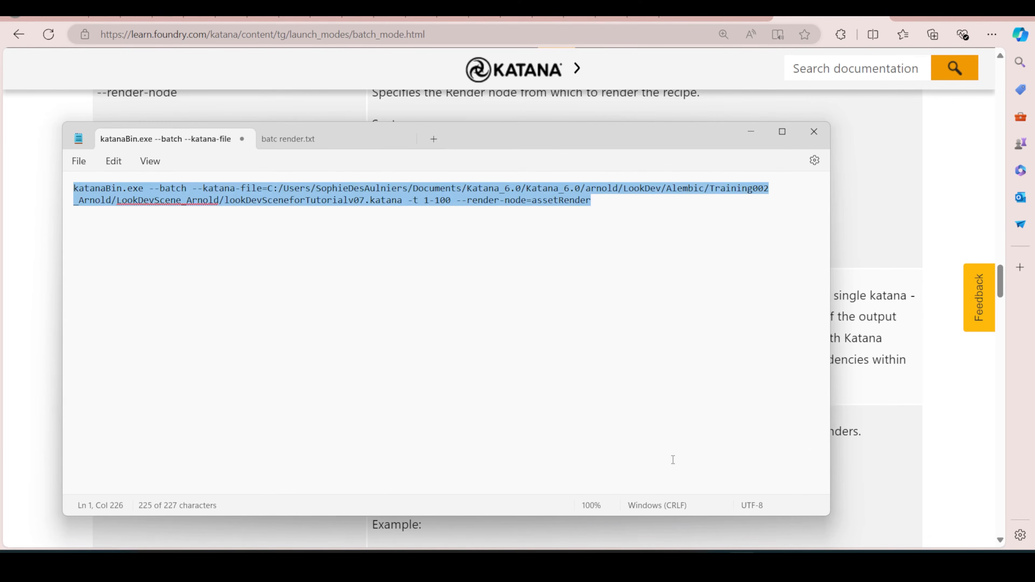
{"action": "mouse_move", "coordinate": [648, 542]}
{"action": "left_click", "coordinate": [699, 505]}
{"action": "left_click_drag", "start_coordinate": [531, 380], "coordinate": [540, 86]}
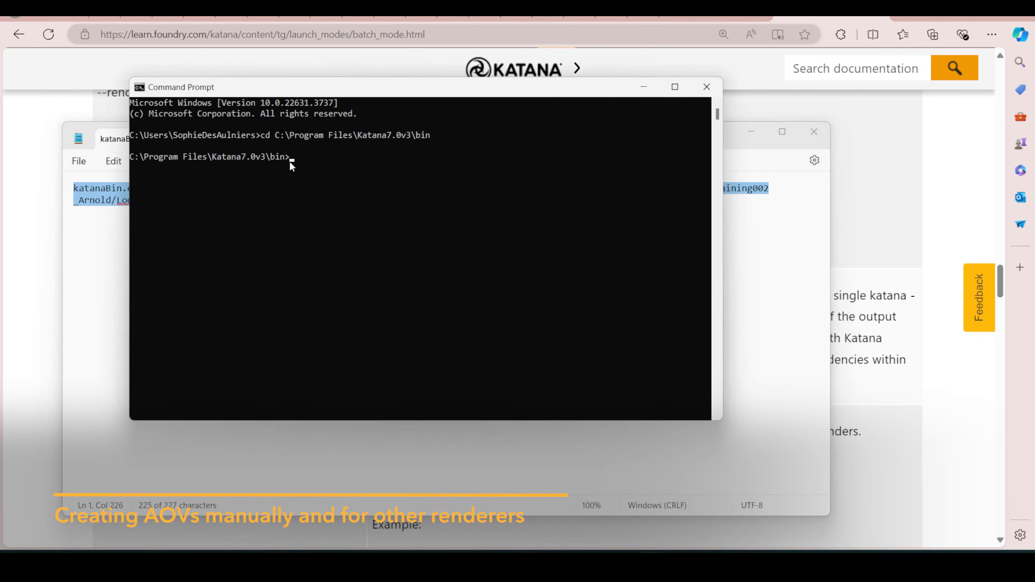
{"action": "key", "text": "ctrl+v"}
{"action": "key", "text": "Return"}
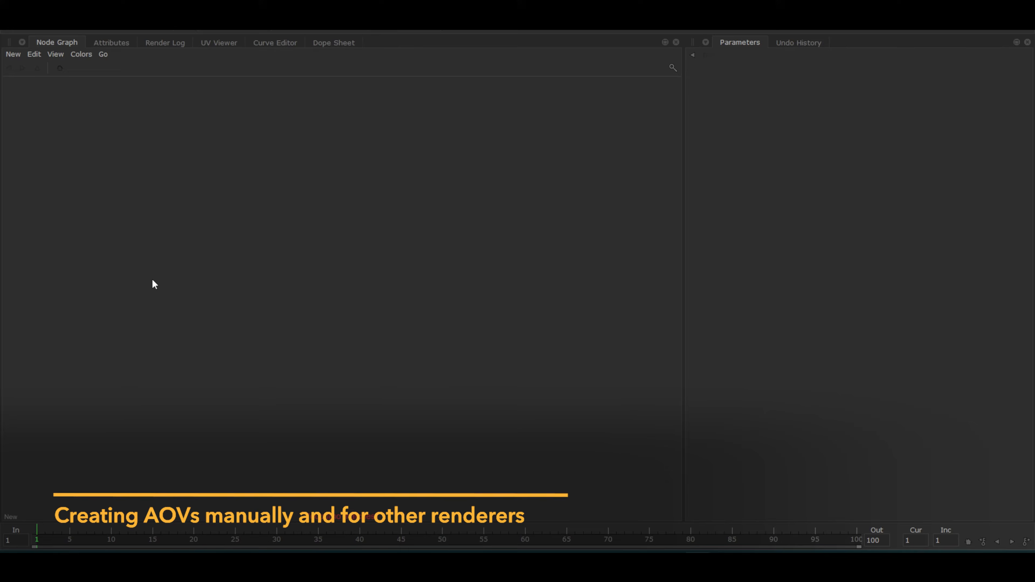
Step: Add an ArnoldOutputChannelDefine node to Katana's empty node graph and place a RenderOutputDefine node below it
{"action": "key", "text": "Tab"}
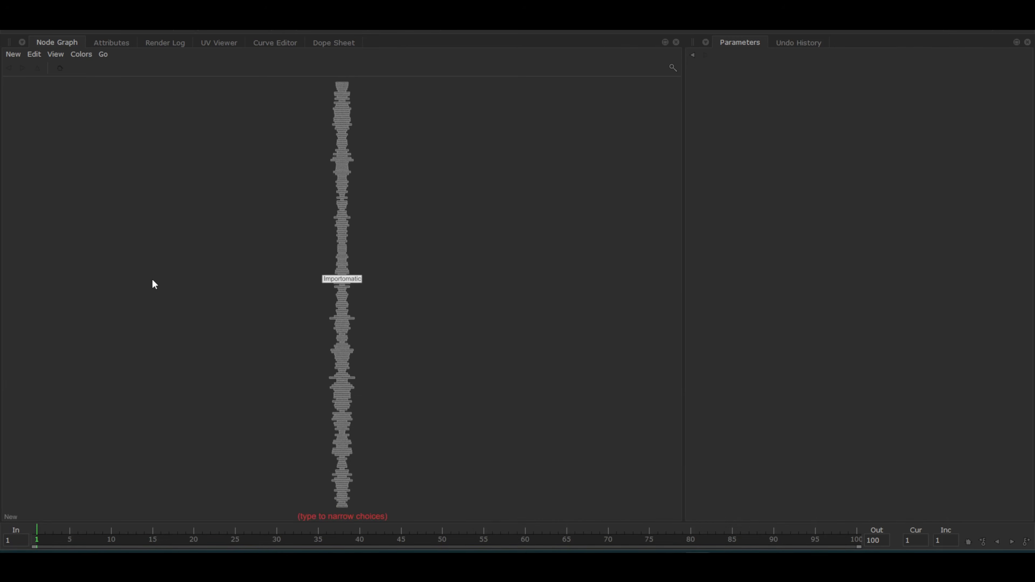
{"action": "type", "text": "output"}
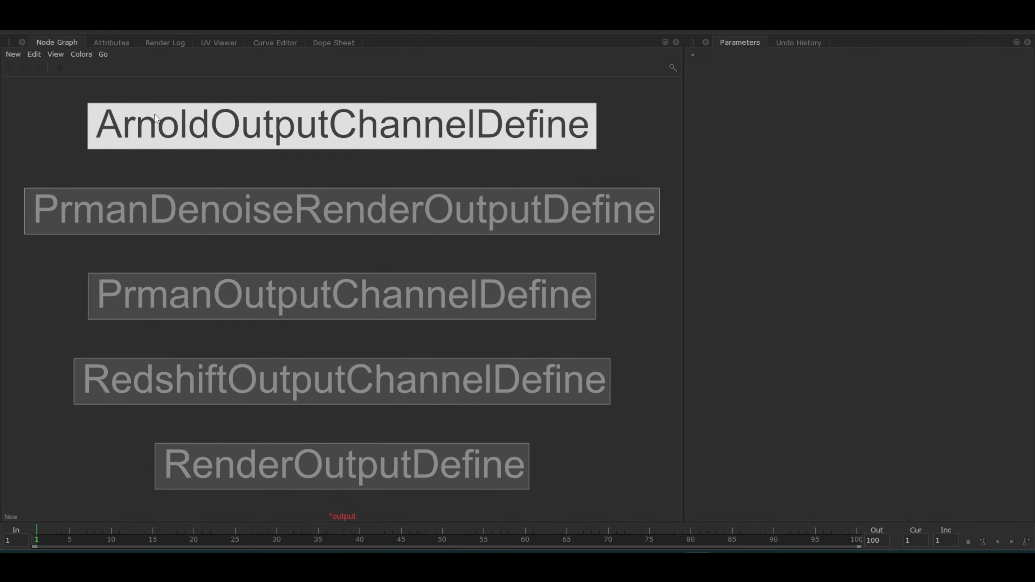
{"action": "left_click", "coordinate": [155, 123]}
{"action": "left_click", "coordinate": [102, 291]}
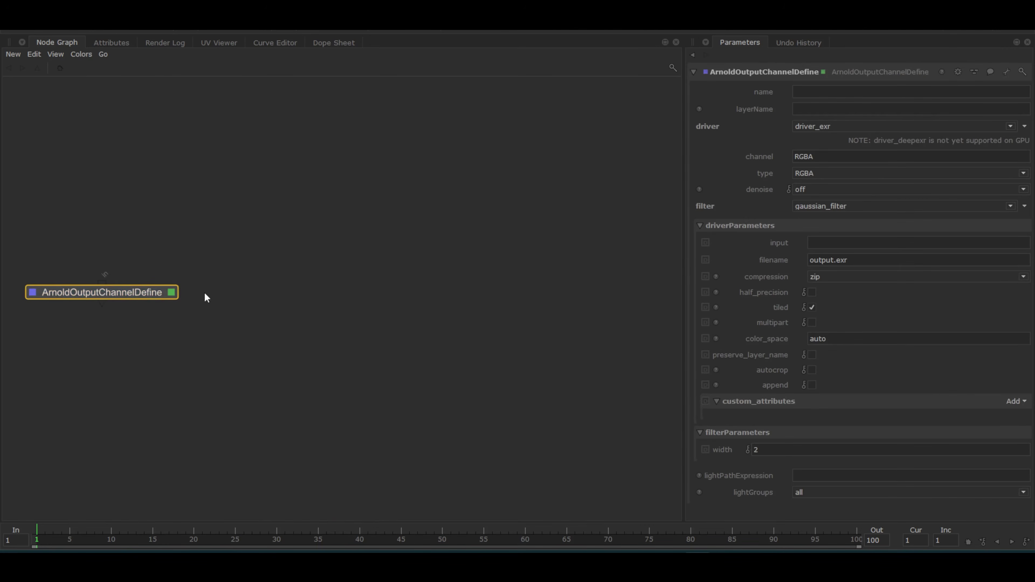
{"action": "key", "text": "Tab"}
{"action": "type", "text": "rend"}
{"action": "left_click", "coordinate": [271, 200]}
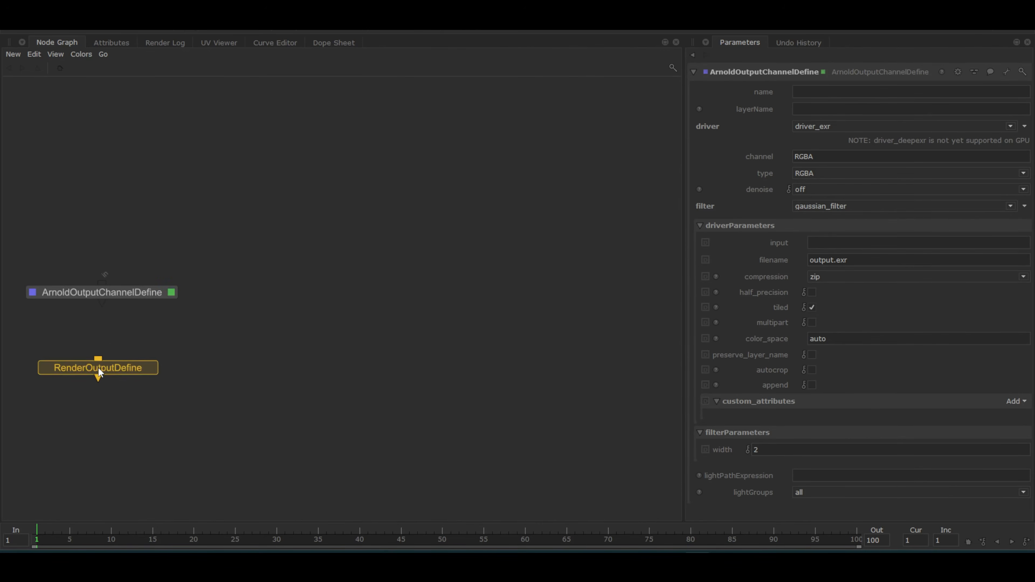
{"action": "left_click", "coordinate": [98, 369]}
Step: Add PrmanOutputChannelDefine and RedshiftOutputChannelDefine nodes in a row beside the ArnoldOutputChannelDefine node
{"action": "key", "text": "Tab"}
{"action": "type", "text": "outpu"}
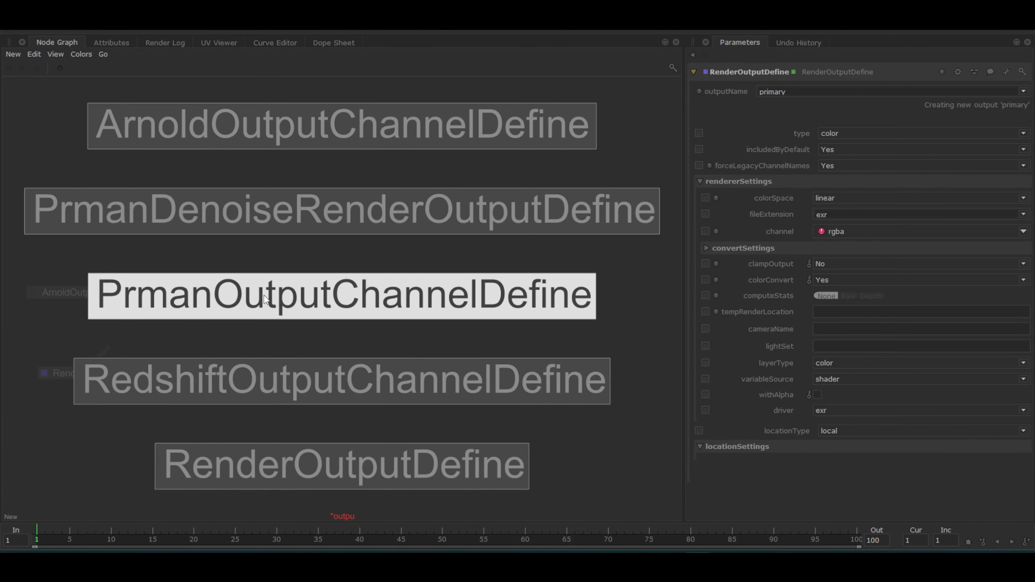
{"action": "left_click", "coordinate": [264, 299]}
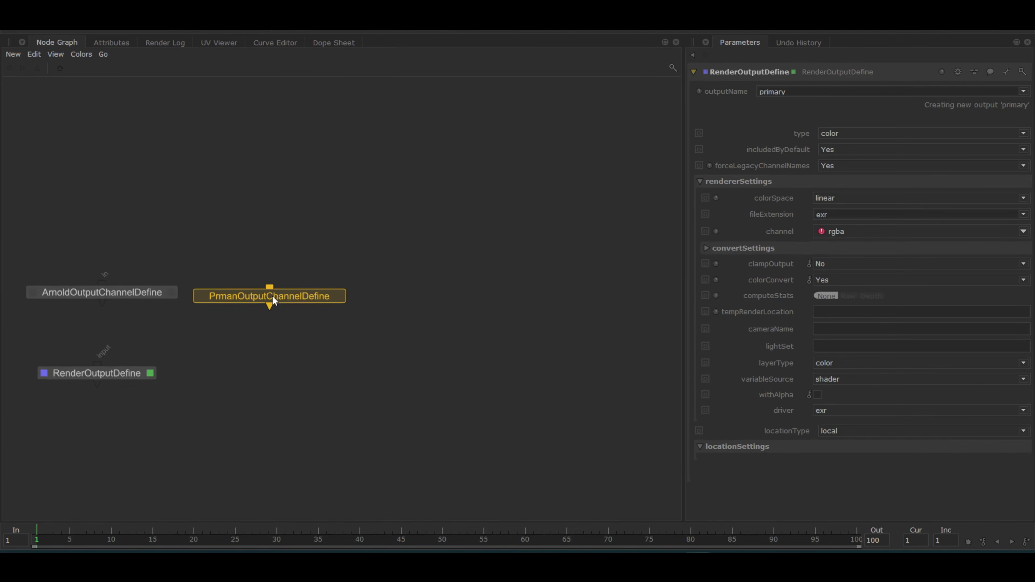
{"action": "left_click", "coordinate": [318, 297]}
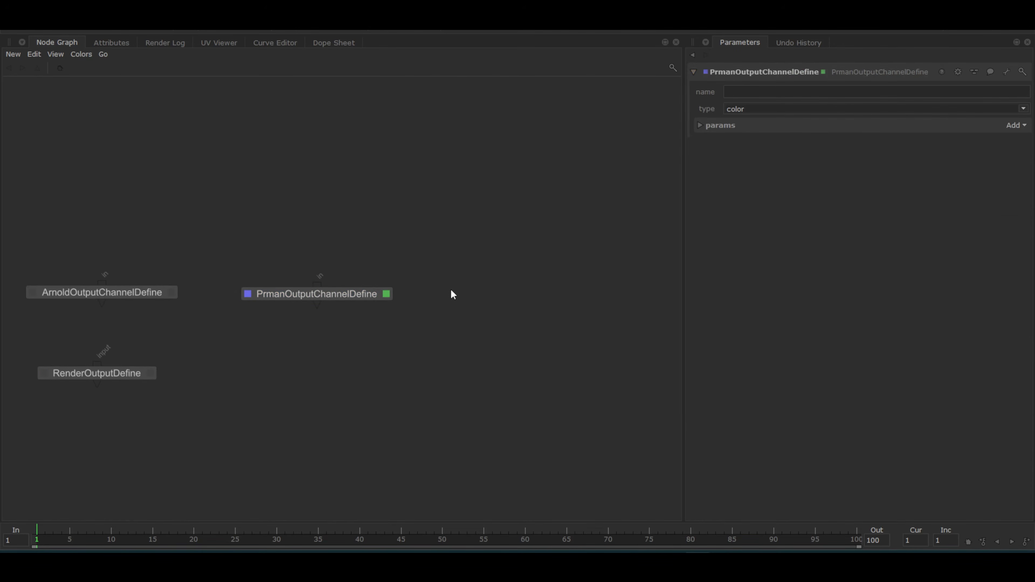
{"action": "key", "text": "Tab"}
{"action": "type", "text": "outp"}
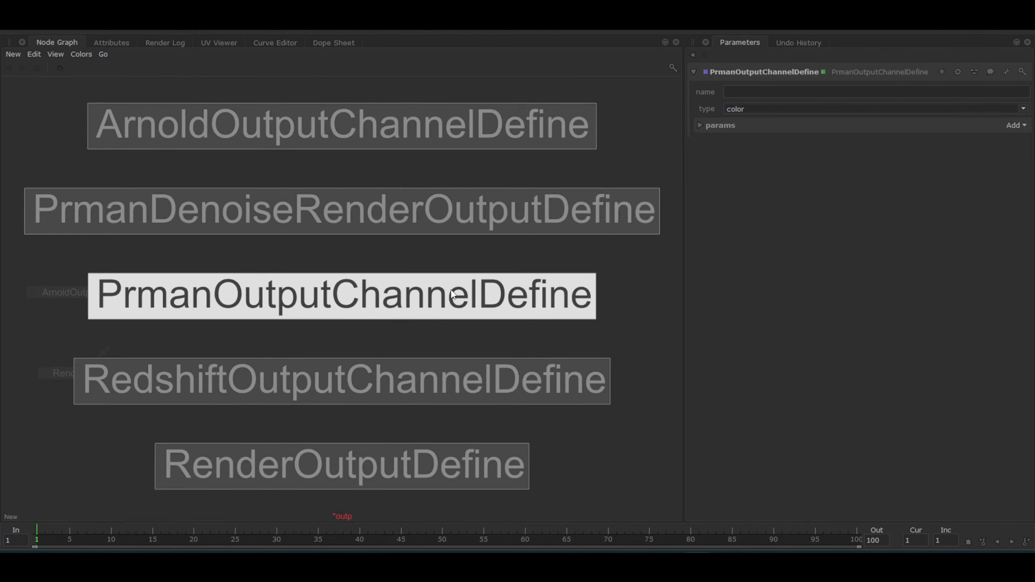
{"action": "left_click", "coordinate": [418, 387]}
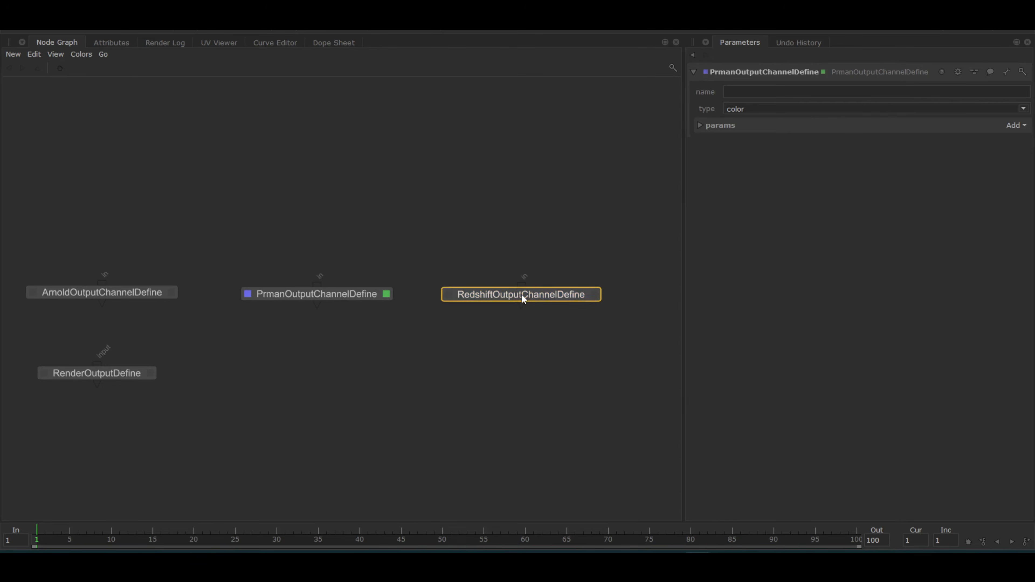
{"action": "left_click", "coordinate": [521, 293]}
Step: Add a DlSettings node below the PrmanOutputChannelDefine node
{"action": "key", "text": "Tab"}
{"action": "type", "text": "setti"}
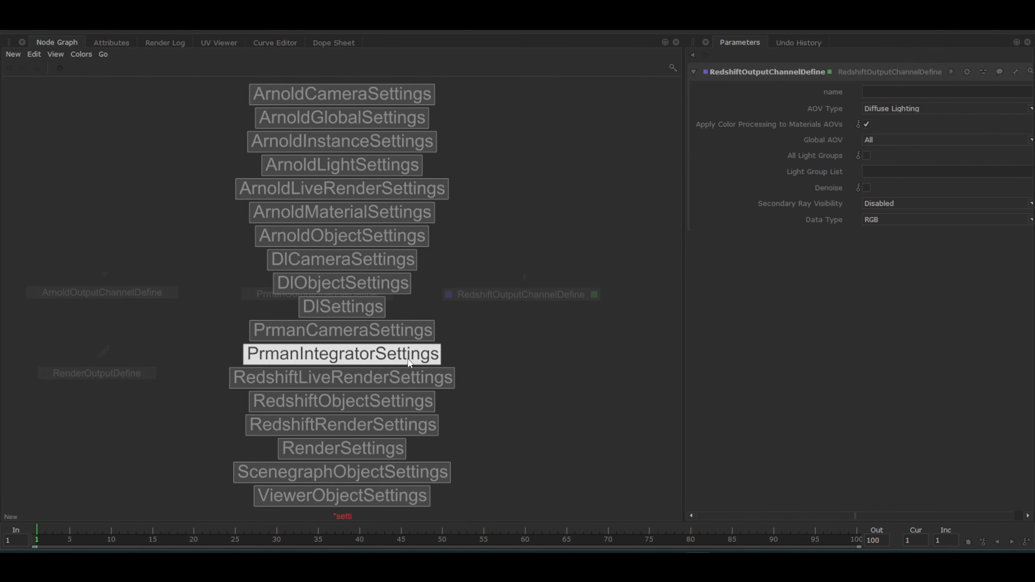
{"action": "left_click", "coordinate": [341, 306]}
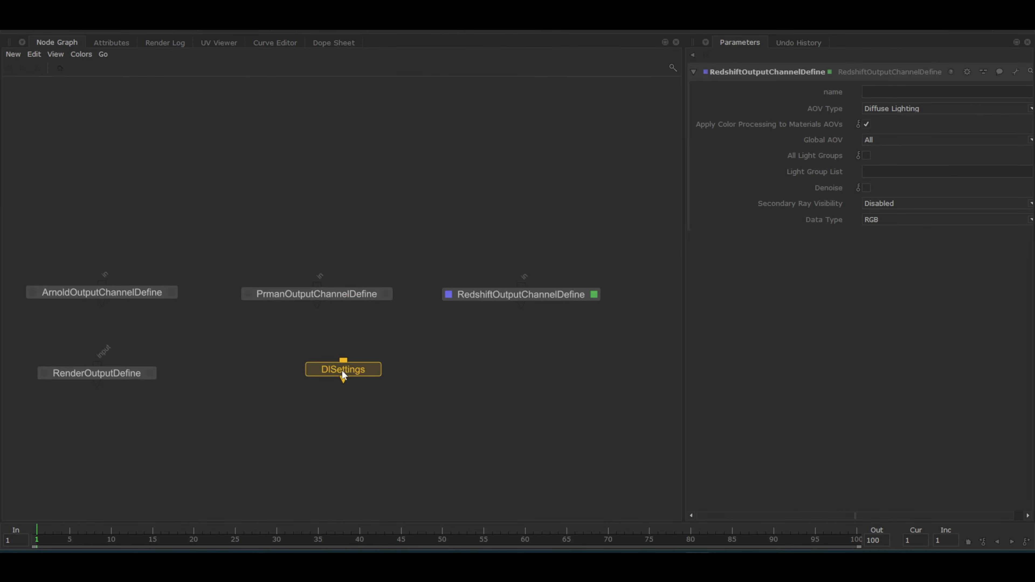
{"action": "left_click", "coordinate": [319, 375]}
Step: Examine the AOVs offered for the DlSettings node's image layers in the AOV Selector, then close it without adding any
{"action": "left_click", "coordinate": [695, 140]}
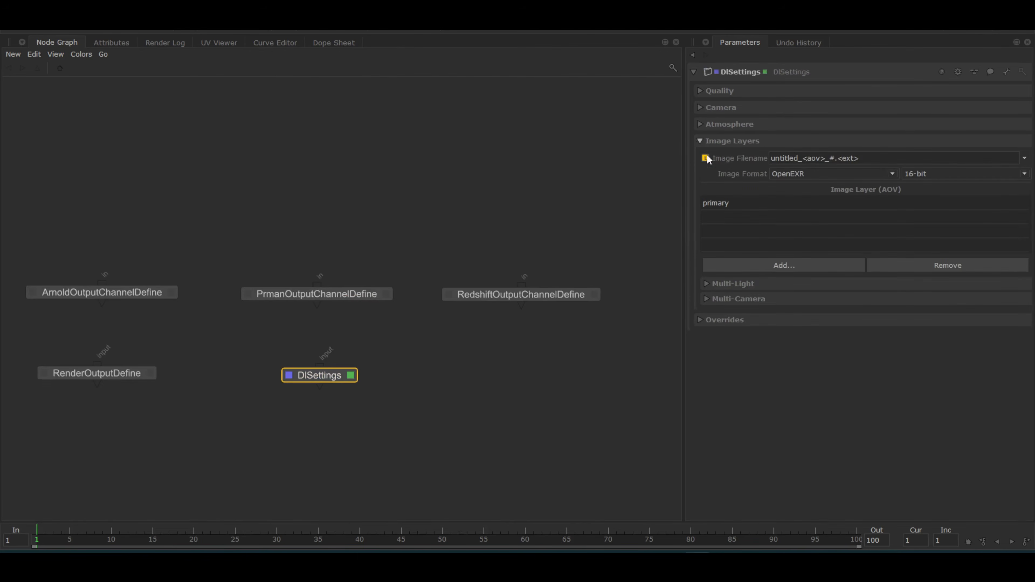
{"action": "left_click", "coordinate": [765, 266]}
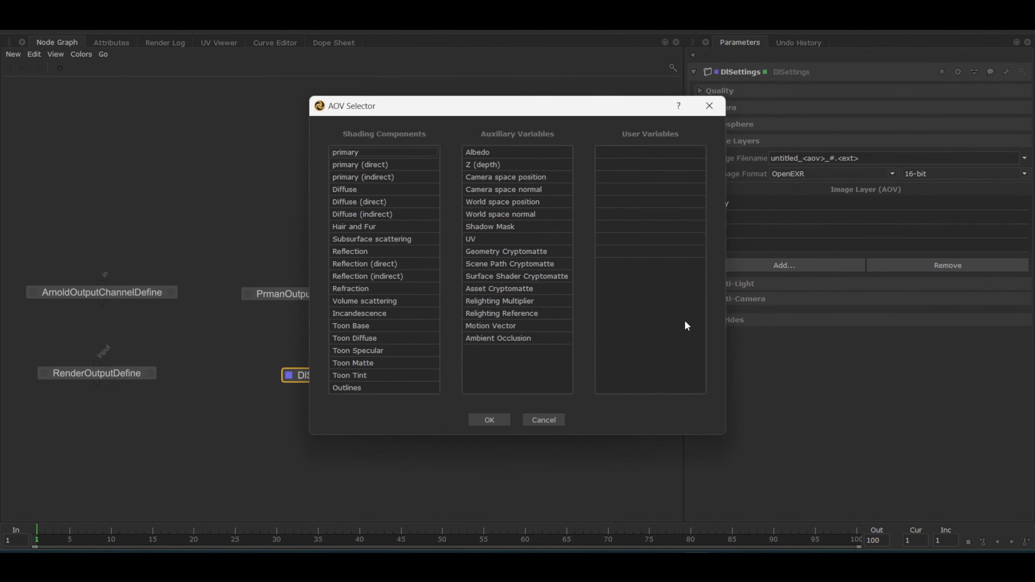
{"action": "left_click", "coordinate": [558, 423]}
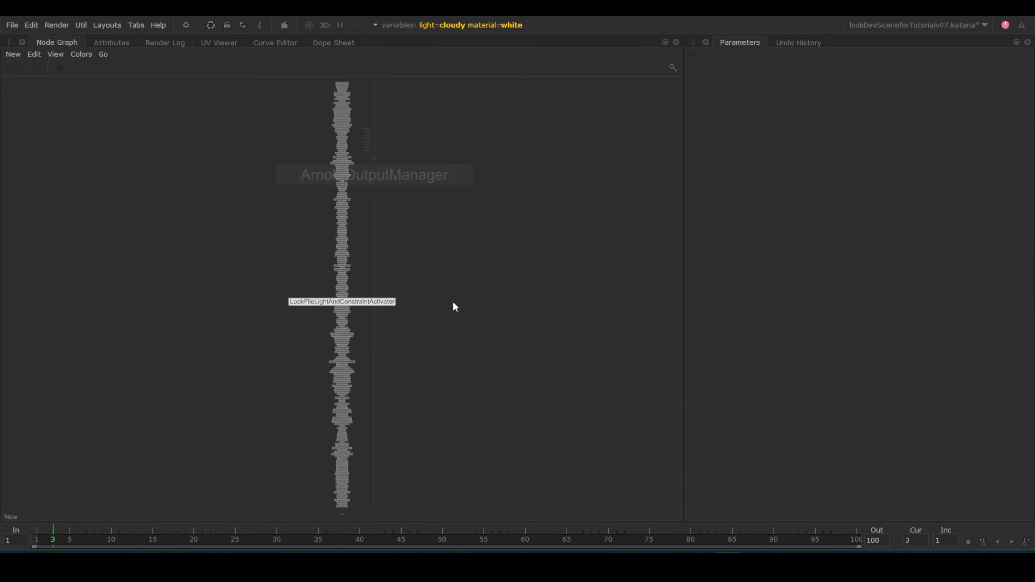
Step: Insert an ArnoldOutputChannelDefine node below ArnoldOutputManager in the main stream and disable ArnoldOutputManager
{"action": "type", "text": "utpu"}
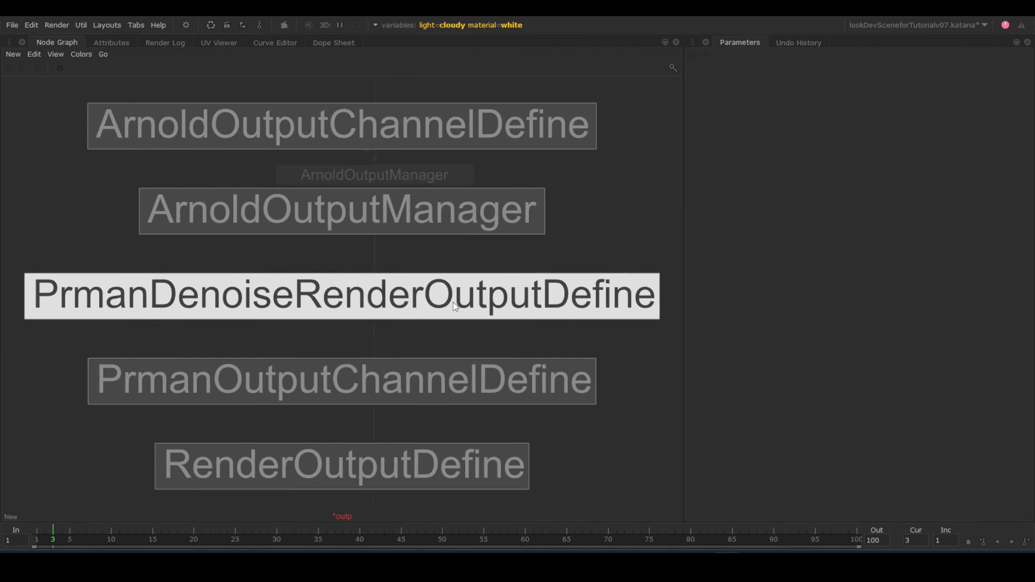
{"action": "left_click", "coordinate": [477, 118]}
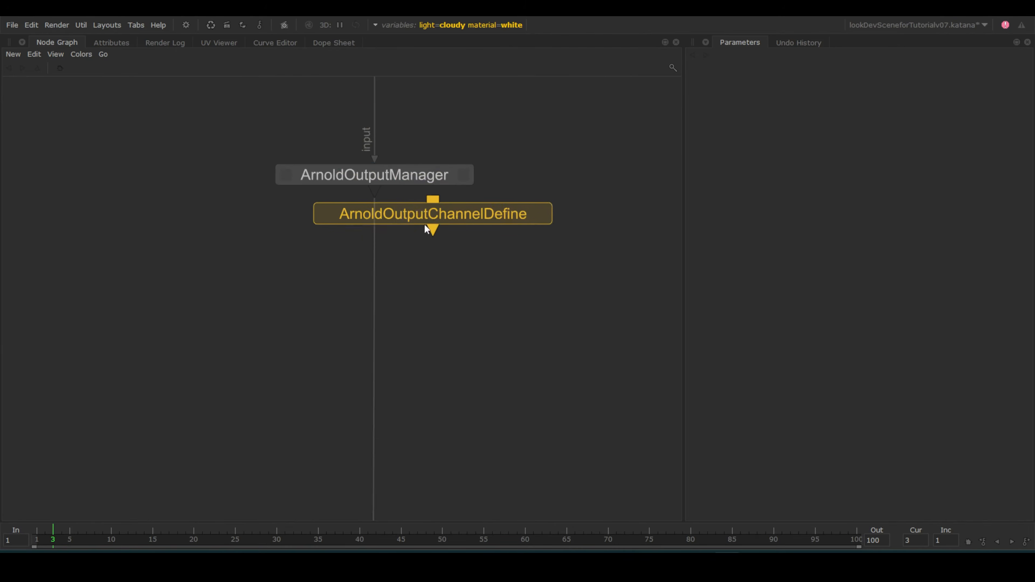
{"action": "double_click", "coordinate": [374, 290]}
{"action": "key", "text": "d"}
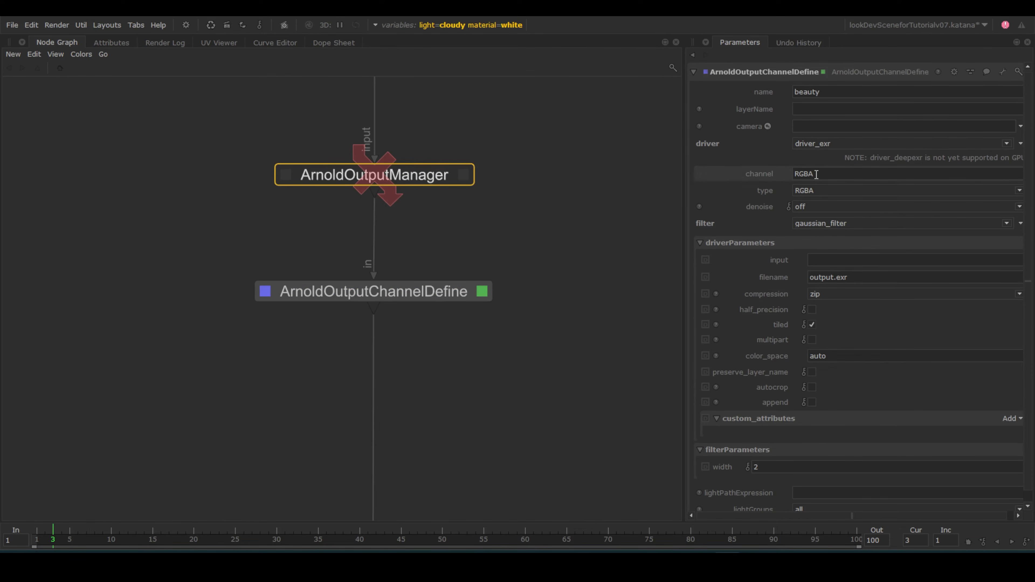
Step: Set the channel to beauty with type RGBA, and look up the beauty light path expression in the Arnold User Guide
{"action": "double_click", "coordinate": [816, 174]}
{"action": "type", "text": "beauty"}
{"action": "left_click", "coordinate": [813, 194]}
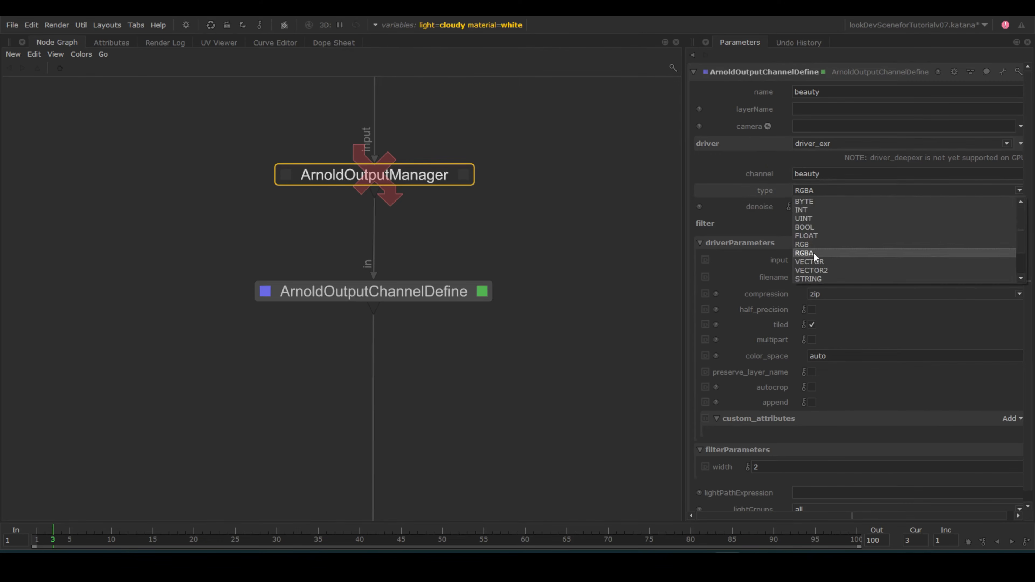
{"action": "left_click", "coordinate": [814, 253]}
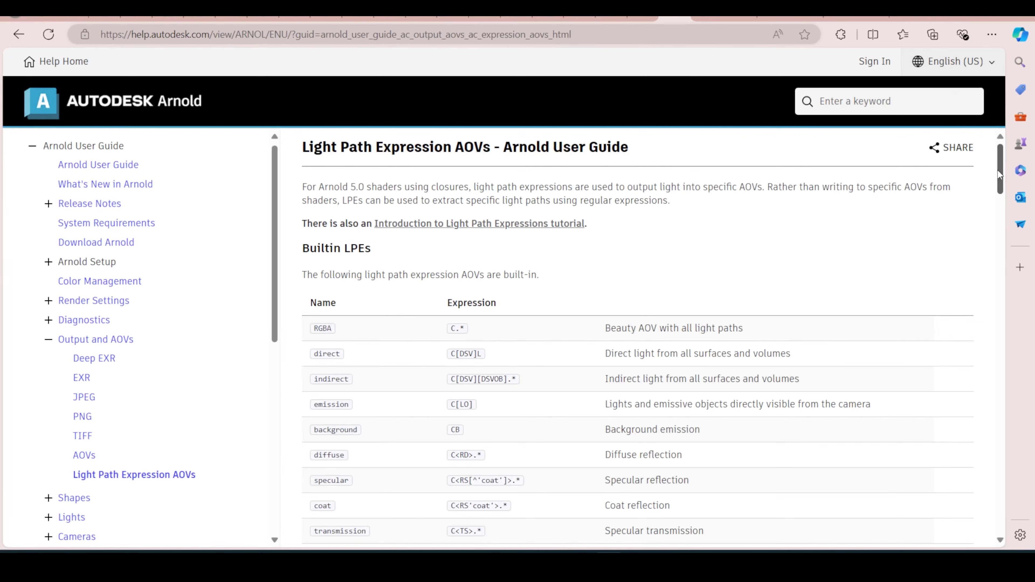
{"action": "left_click_drag", "start_coordinate": [998, 171], "coordinate": [1001, 184]}
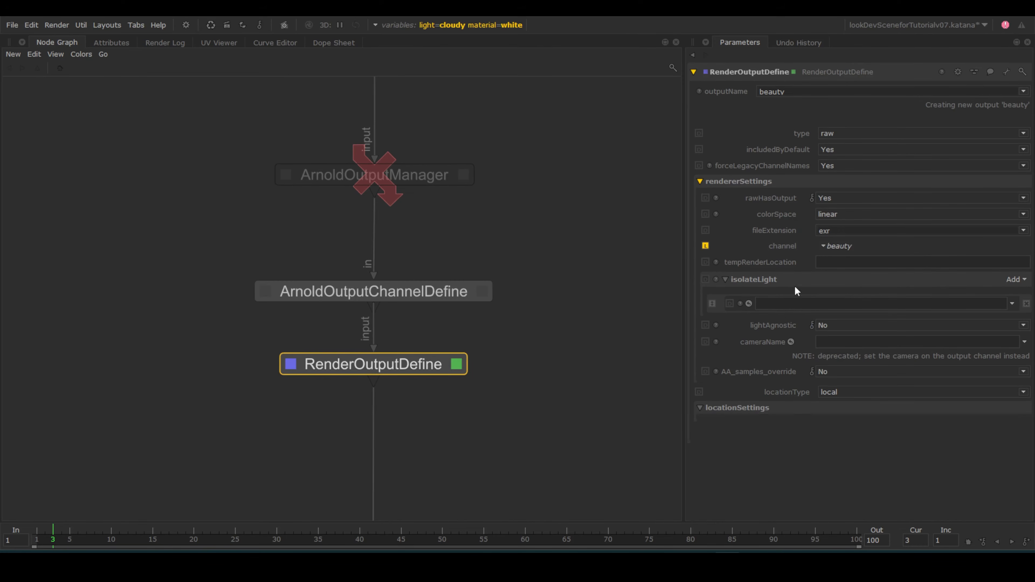
Step: Set the beauty RenderOutputDefine's tempRenderLocation to the expression project.dir+'/render/ArnoldAOV_beauty_###.exr'
{"action": "right_click", "coordinate": [777, 267]}
{"action": "left_click", "coordinate": [798, 318]}
{"action": "left_click", "coordinate": [812, 262]}
{"action": "left_click_drag", "start_coordinate": [722, 281], "coordinate": [667, 286]}
{"action": "type", "text": "project.dir+'/render/ArnoldAOV_beauty_###.exr'"}
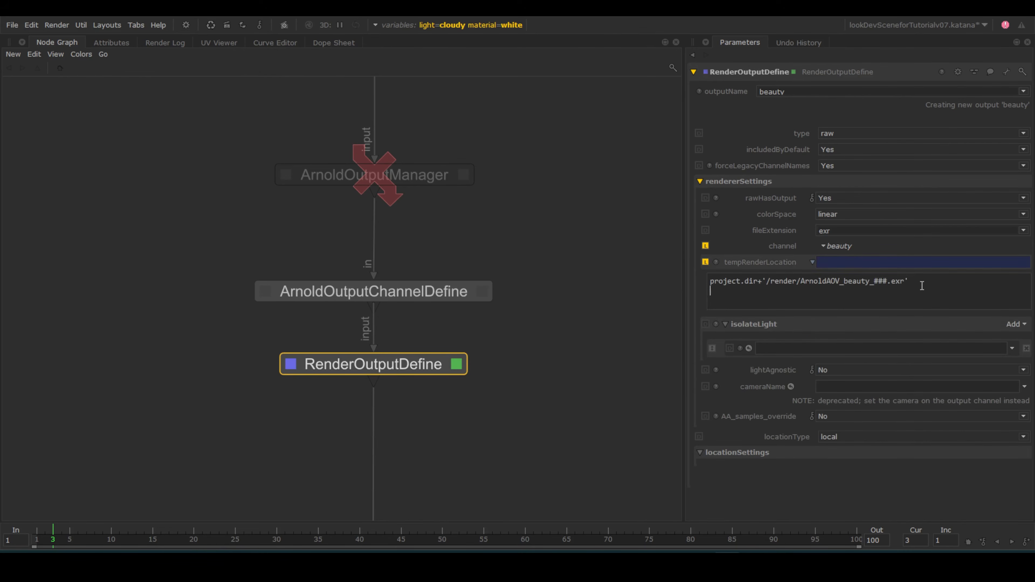
{"action": "key", "text": "Return"}
Step: Set the beauty output's locationType to file and its renderLocation to the expression project.dir+'/render/ArnoldAOV_beauty_###.exr'
{"action": "left_click", "coordinate": [833, 438]}
{"action": "left_click", "coordinate": [858, 455]}
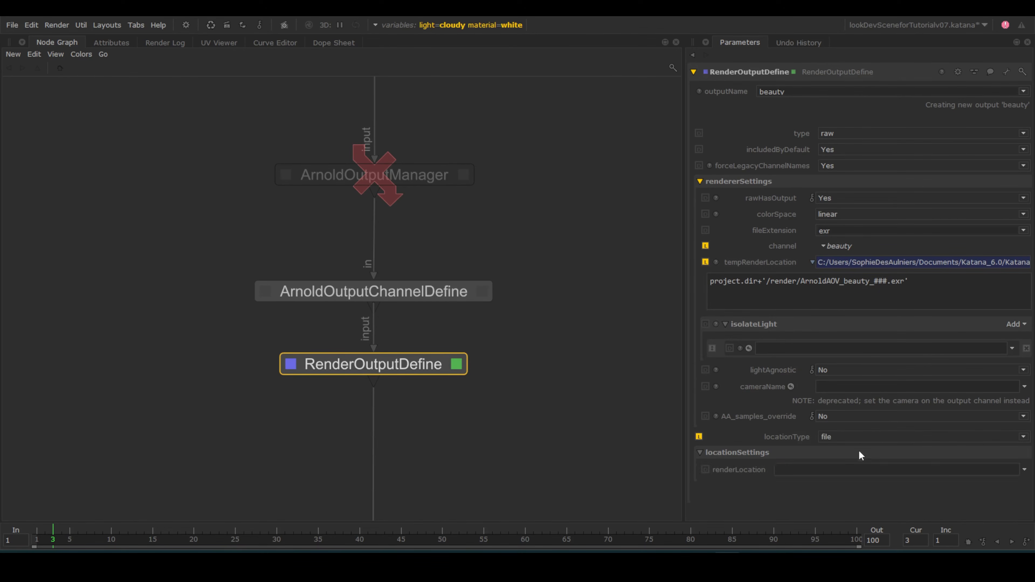
{"action": "right_click", "coordinate": [768, 469]}
{"action": "left_click", "coordinate": [794, 382]}
{"action": "left_click", "coordinate": [772, 470]}
{"action": "type", "text": "project.dir+'/render/ArnoldAOV_beauty_###.exr'"}
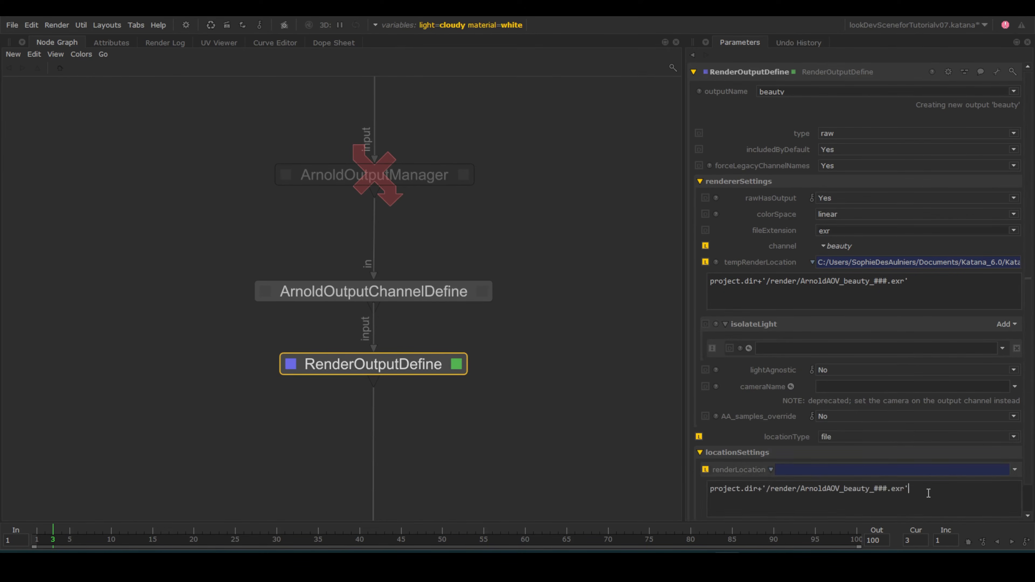
{"action": "key", "text": "Return"}
Step: Rename the ArnoldOutputChannelDefine node beauty_AOCD and the RenderOutputDefine node beauty_ROD
{"action": "double_click", "coordinate": [370, 289]}
{"action": "type", "text": "beauty_AOCD"}
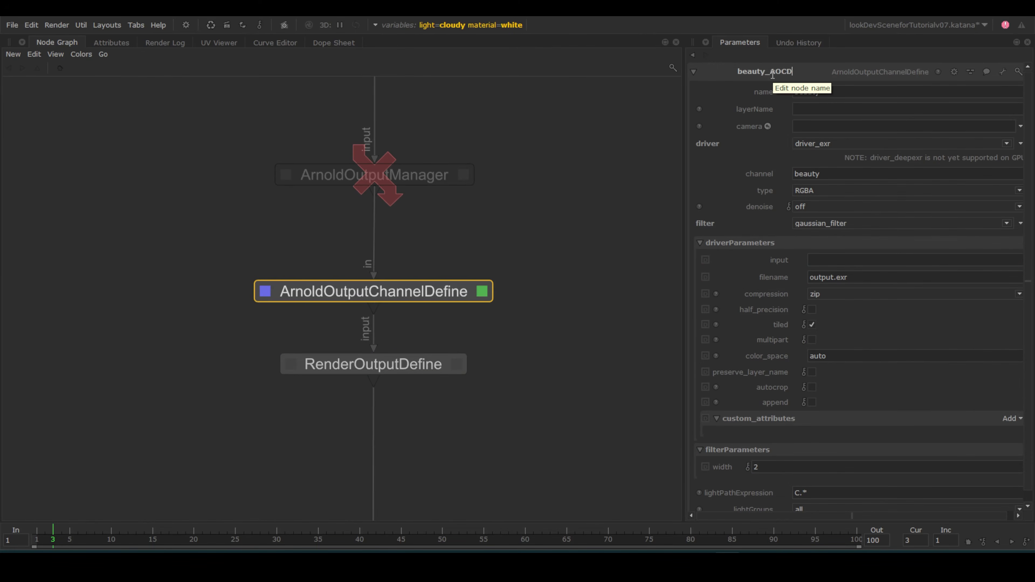
{"action": "key", "text": "Return"}
{"action": "double_click", "coordinate": [423, 364]}
{"action": "double_click", "coordinate": [729, 72]}
{"action": "type", "text": "beauty_ROD"}
{"action": "key", "text": "Return"}
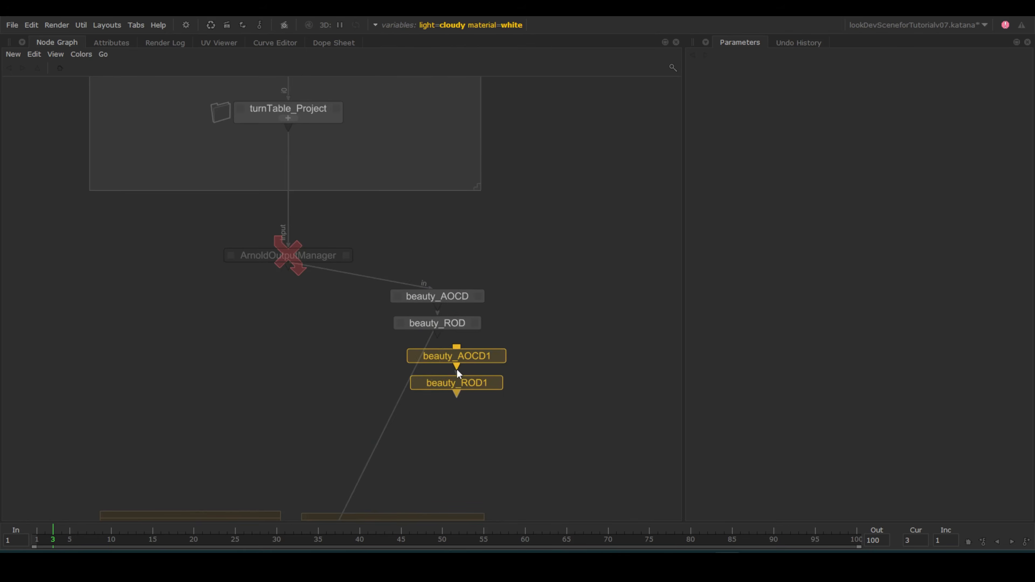
Step: Rename the copied channel node specular_AOCD, set its name and channel to specular, and its type to RGB
{"action": "double_click", "coordinate": [429, 363]}
{"action": "left_click_drag", "start_coordinate": [732, 72], "coordinate": [691, 66]}
{"action": "type", "text": "specular"}
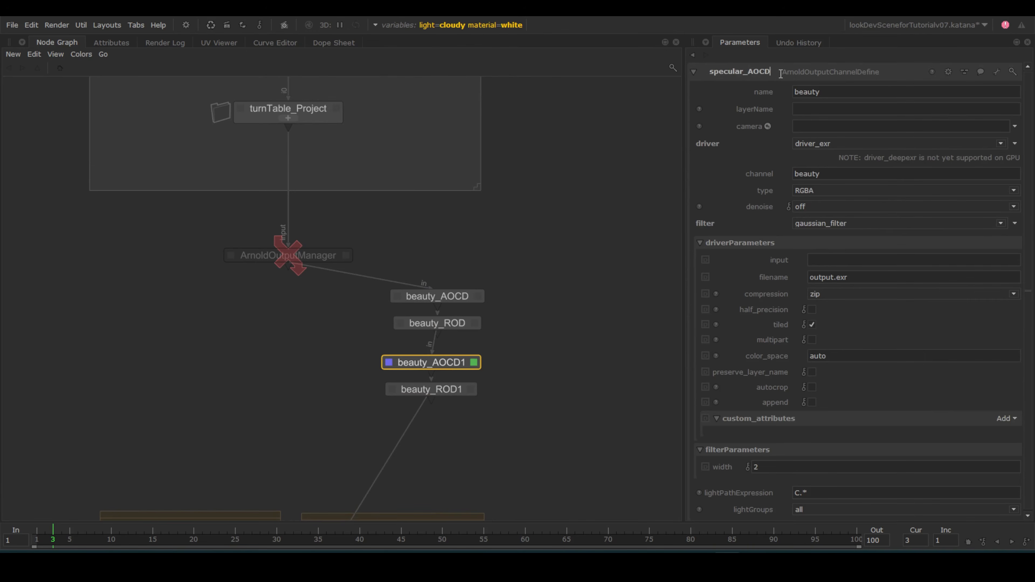
{"action": "left_click_drag", "start_coordinate": [821, 92], "coordinate": [779, 93]}
{"action": "type", "text": "specular"}
{"action": "left_click_drag", "start_coordinate": [822, 174], "coordinate": [778, 176]}
{"action": "type", "text": "specular"}
{"action": "left_click", "coordinate": [819, 190]}
{"action": "left_click", "coordinate": [819, 214]}
Step: Replace specular_AOCD's light path expression with C<RS[^'coat']>.* from the Arnold guide
{"action": "left_click_drag", "start_coordinate": [823, 493], "coordinate": [792, 495]}
{"action": "key", "text": "ctrl+c"}
{"action": "key", "text": "BackSpace"}
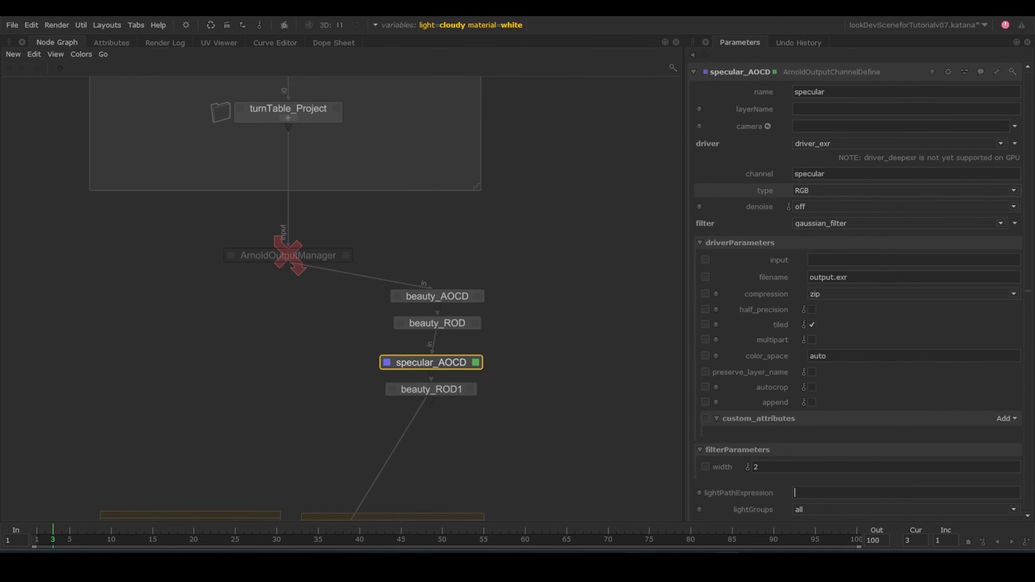
{"action": "left_click", "coordinate": [740, 557]}
{"action": "left_click", "coordinate": [871, 492]}
{"action": "key", "text": "ctrl+v"}
Step: Rename the copied render output node specular_ROD and set its outputName and channel to specular
{"action": "double_click", "coordinate": [460, 389]}
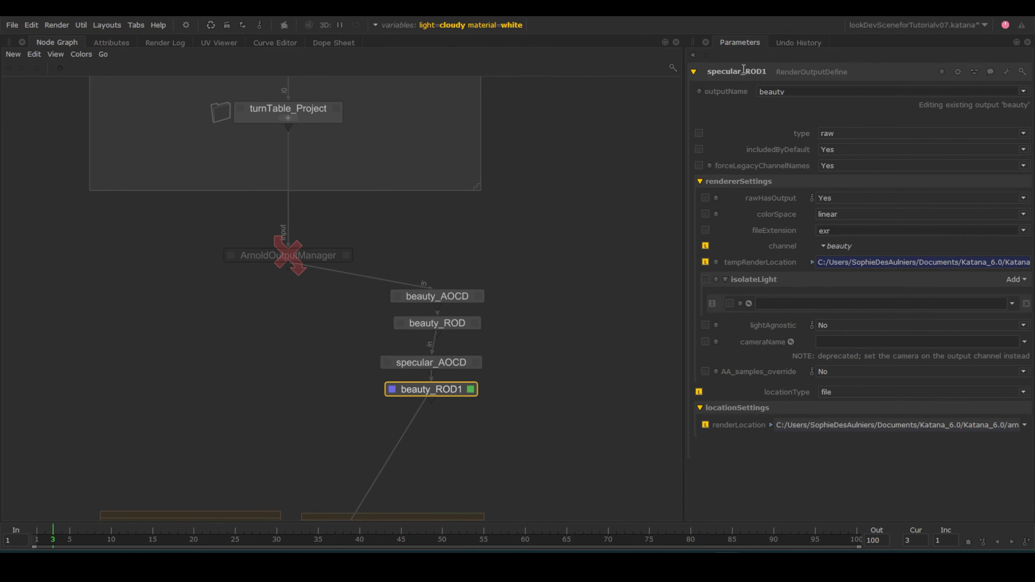
{"action": "key", "text": "BackSpace"}
{"action": "left_click_drag", "start_coordinate": [799, 92], "coordinate": [759, 93]}
{"action": "type", "text": "specular"}
{"action": "left_click", "coordinate": [838, 246]}
{"action": "left_click", "coordinate": [840, 271]}
Step: Change beauty to specular in specular_ROD's tempRenderLocation and renderLocation expressions
{"action": "left_click", "coordinate": [813, 262]}
{"action": "left_click_drag", "start_coordinate": [869, 281], "coordinate": [844, 282]}
{"action": "type", "text": "specular"}
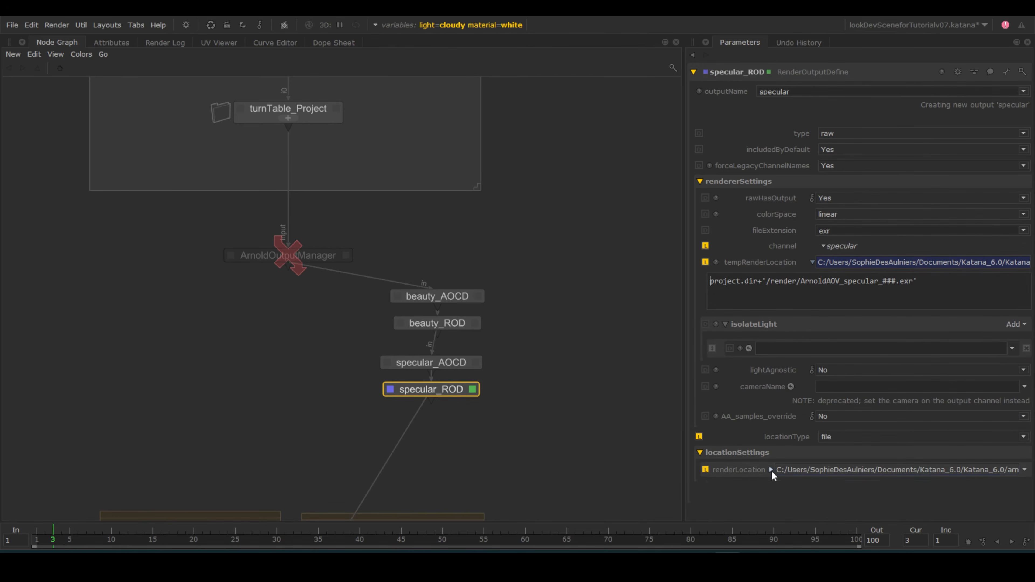
{"action": "left_click", "coordinate": [771, 469]}
{"action": "left_click_drag", "start_coordinate": [870, 488], "coordinate": [844, 488]}
{"action": "type", "text": "specular"}
Step: Align the node chain and insert a copy of the specular AOCD and ROD pair below specular_ROD
{"action": "middle_click_drag", "start_coordinate": [487, 400], "coordinate": [482, 316]}
{"action": "left_click_drag", "start_coordinate": [435, 267], "coordinate": [450, 326]}
{"action": "left_click_drag", "start_coordinate": [491, 288], "coordinate": [485, 287]}
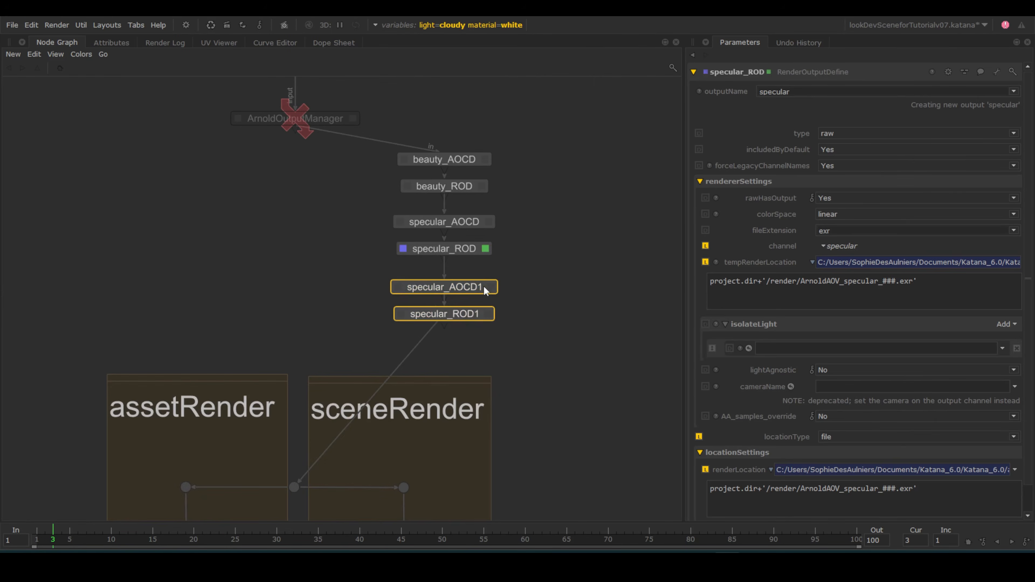
Step: Rename the copied specular channel node diffuse_AOCD and set its name and channel to diffuse
{"action": "double_click", "coordinate": [486, 288]}
{"action": "left_click_drag", "start_coordinate": [744, 72], "coordinate": [705, 72]}
{"action": "type", "text": "diffuse"}
{"action": "key", "text": "ctrl+c"}
{"action": "left_click_drag", "start_coordinate": [830, 93], "coordinate": [791, 92]}
{"action": "key", "text": "ctrl+v"}
{"action": "left_click_drag", "start_coordinate": [832, 174], "coordinate": [791, 174]}
{"action": "key", "text": "ctrl+v"}
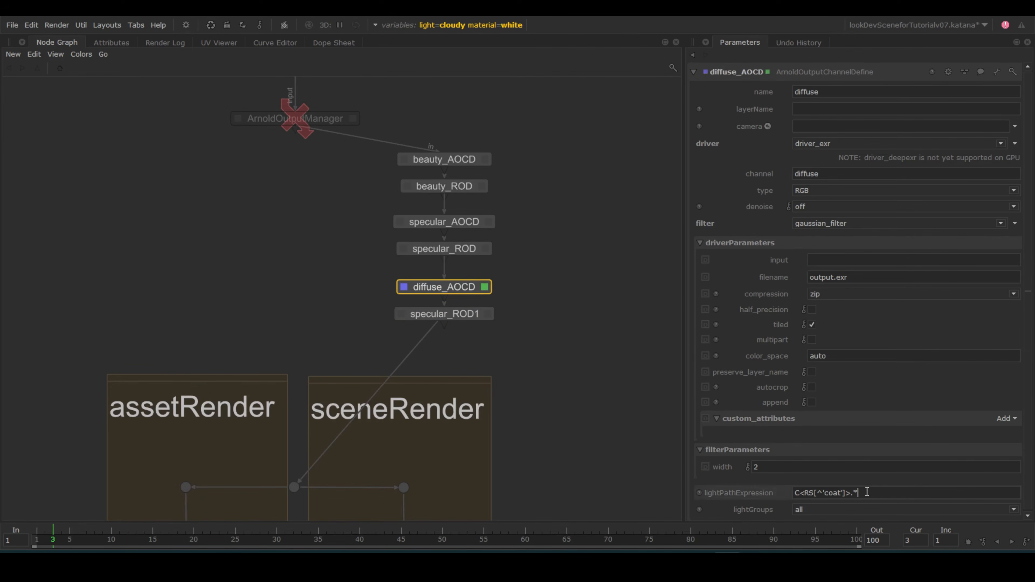
Step: Copy the diffuse expression C<RD>.* from the Arnold guide into diffuse_AOCD's lightPathExpression
{"action": "left_click", "coordinate": [607, 566]}
{"action": "left_click_drag", "start_coordinate": [484, 345], "coordinate": [452, 345]}
{"action": "key", "text": "ctrl+c"}
{"action": "left_click", "coordinate": [727, 566]}
{"action": "left_click_drag", "start_coordinate": [856, 492], "coordinate": [792, 492]}
{"action": "key", "text": "ctrl+v"}
Step: Rename the copied render output node diffuse_ROD, and use diffuse for its outputName, channel, tempRenderLocation and renderLocation
{"action": "double_click", "coordinate": [469, 314]}
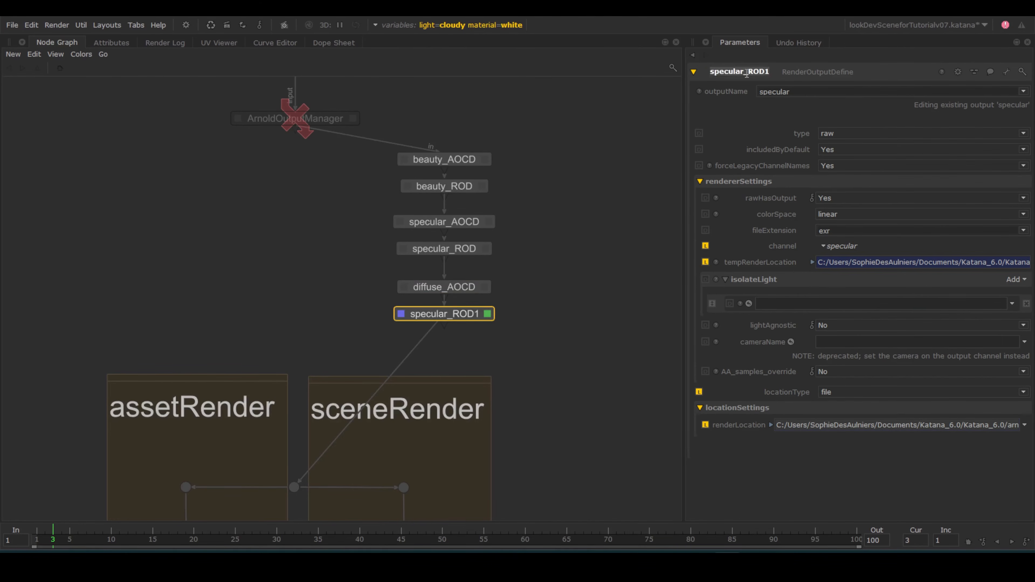
{"action": "left_click_drag", "start_coordinate": [792, 92], "coordinate": [754, 92]}
{"action": "type", "text": "diffuse"}
{"action": "left_click", "coordinate": [812, 263]}
{"action": "left_click_drag", "start_coordinate": [877, 281], "coordinate": [843, 282]}
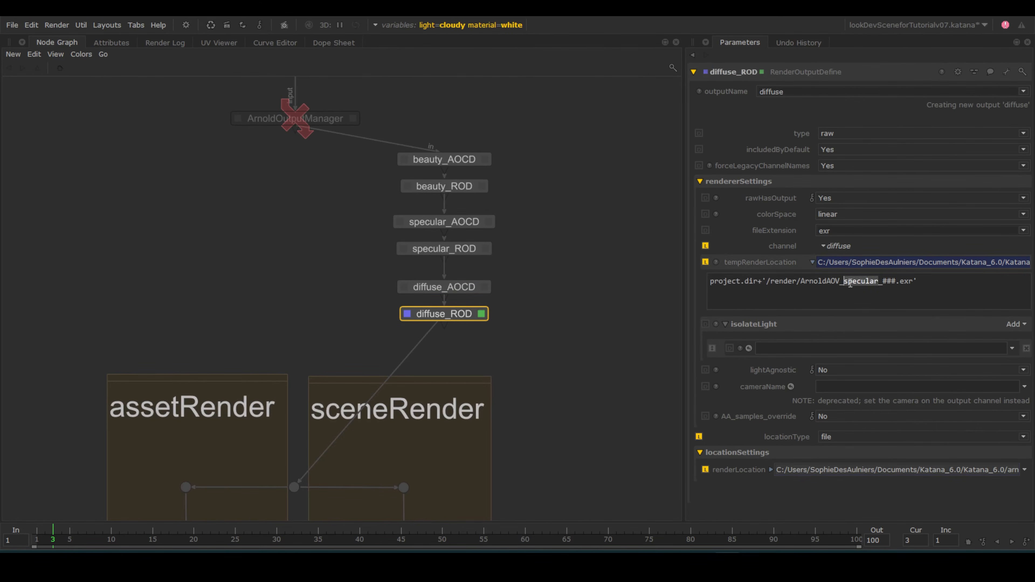
{"action": "type", "text": "diffuse"}
{"action": "left_click", "coordinate": [770, 469]}
{"action": "left_click_drag", "start_coordinate": [877, 489], "coordinate": [843, 489]}
{"action": "type", "text": "diffuse"}
Step: Duplicate the diffuse AOCD and ROD pair and insert the copy in the chain below diffuse_ROD
{"action": "scroll", "coordinate": [560, 326], "scroll_direction": "down", "scroll_amount": 5}
{"action": "left_click_drag", "start_coordinate": [375, 318], "coordinate": [550, 485]}
{"action": "left_click_drag", "start_coordinate": [521, 332], "coordinate": [428, 289]}
{"action": "scroll", "coordinate": [532, 286], "scroll_direction": "up", "scroll_amount": 8}
{"action": "key", "text": "ctrl+c"}
{"action": "key", "text": "ctrl+v"}
{"action": "left_click", "coordinate": [495, 393]}
Step: Rename the copied diffuse channel node emission_AOCD and set its name and channel to emission
{"action": "double_click", "coordinate": [518, 377]}
{"action": "double_click", "coordinate": [735, 72]}
{"action": "type", "text": "emission_AOCD"}
{"action": "left_click_drag", "start_coordinate": [821, 93], "coordinate": [791, 92]}
{"action": "type", "text": "emission"}
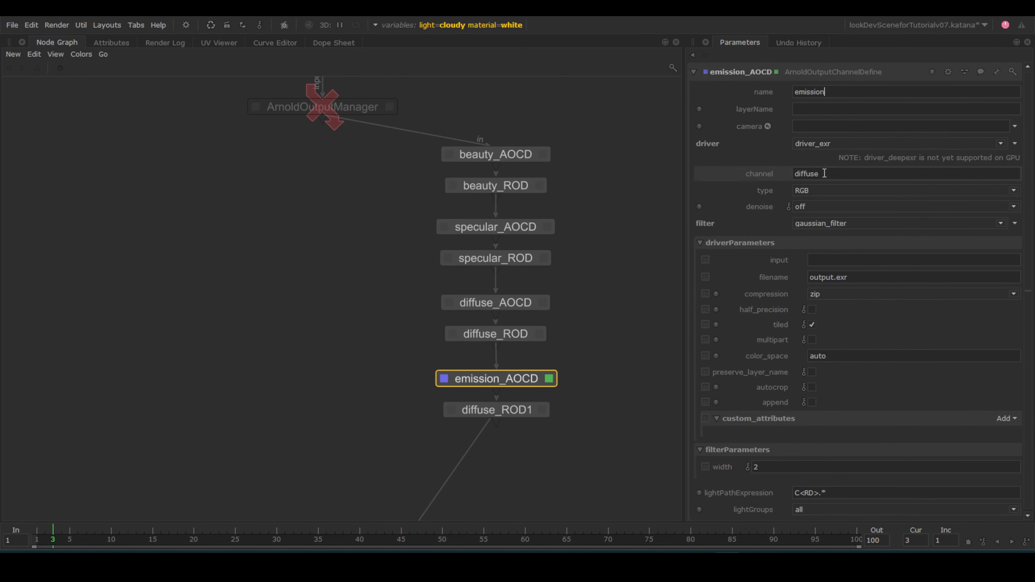
{"action": "left_click_drag", "start_coordinate": [823, 173], "coordinate": [791, 173]}
{"action": "type", "text": "emission"}
Step: Copy the emission expression C[LO] from the Arnold guide into emission_AOCD's lightPathExpression
{"action": "left_click", "coordinate": [607, 566]}
{"action": "scroll", "coordinate": [518, 431], "scroll_direction": "down", "scroll_amount": 8}
{"action": "scroll", "coordinate": [518, 431], "scroll_direction": "up", "scroll_amount": 8}
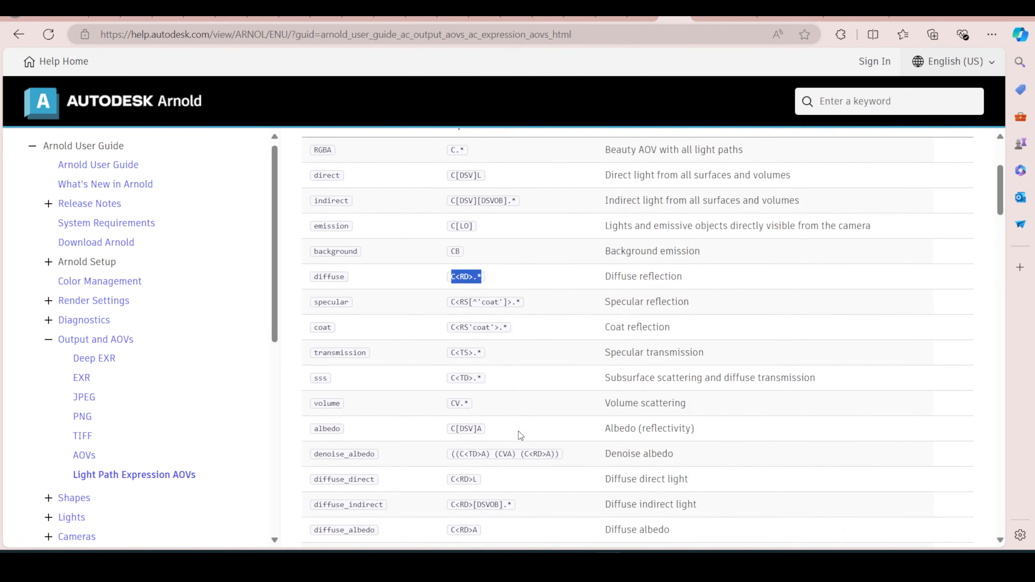
{"action": "left_click_drag", "start_coordinate": [451, 293], "coordinate": [474, 293]}
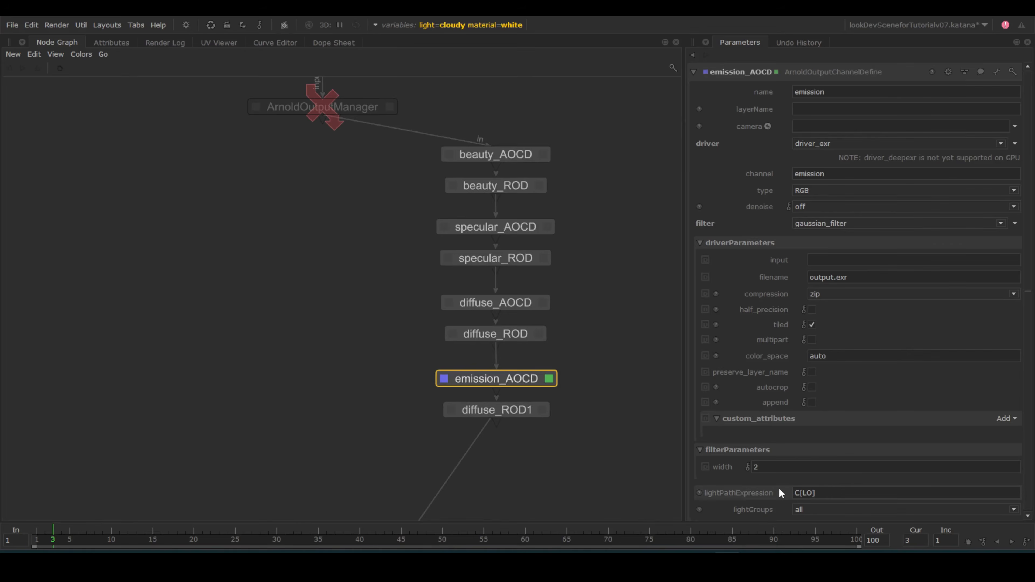
Step: Rename the copied render output node emission_ROD and set its outputName and channel to emission
{"action": "double_click", "coordinate": [506, 409]}
{"action": "left_click_drag", "start_coordinate": [736, 71], "coordinate": [692, 66]}
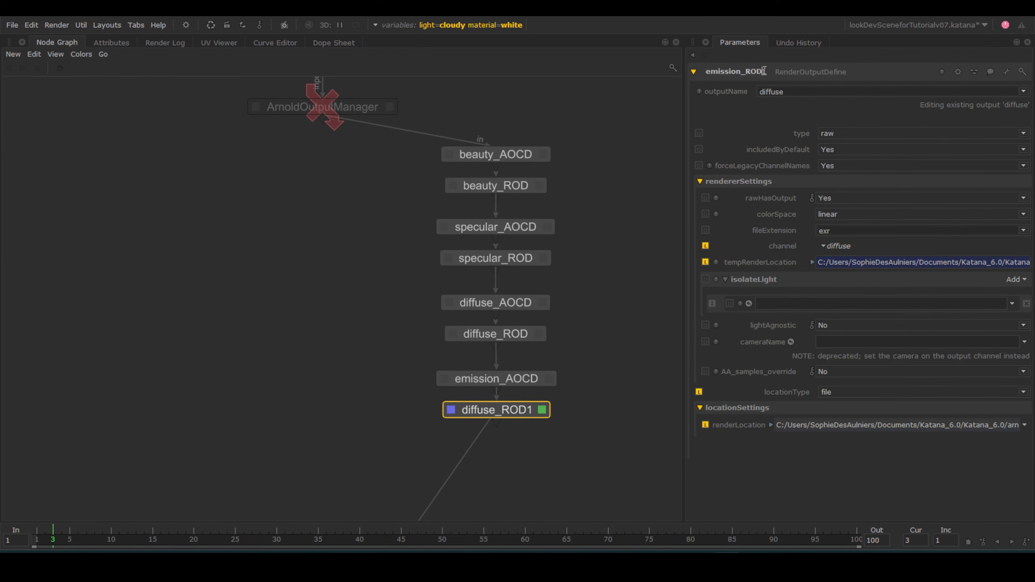
{"action": "key", "text": "BackSpace"}
{"action": "type", "text": "emission"}
{"action": "left_click", "coordinate": [836, 246]}
{"action": "left_click", "coordinate": [835, 322]}
Step: Change diffuse to emission in emission_ROD's tempRenderLocation and renderLocation expressions
{"action": "left_click", "coordinate": [812, 263]}
{"action": "type", "text": "emission"}
{"action": "left_click", "coordinate": [771, 470]}
{"action": "type", "text": "emission"}
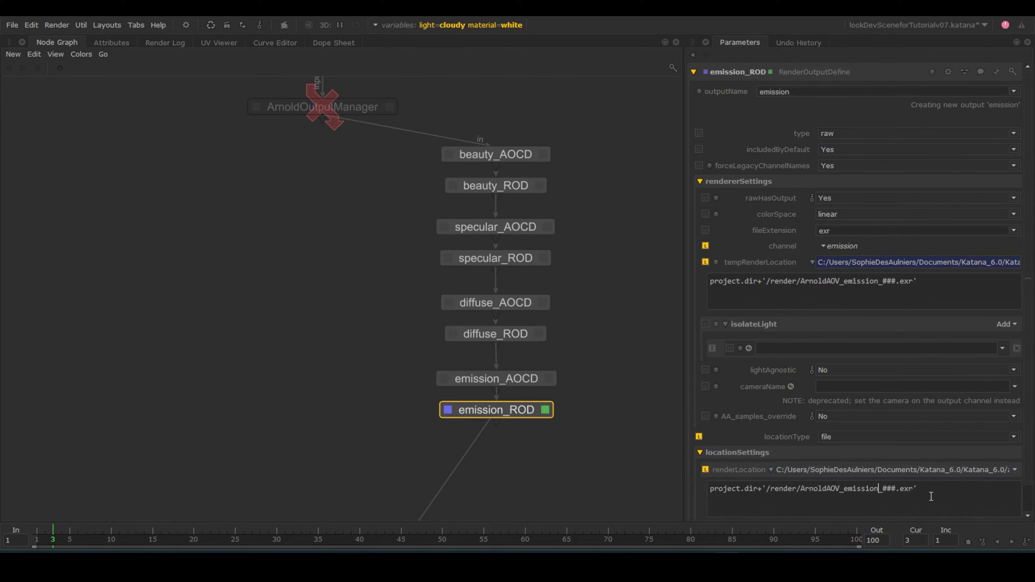
{"action": "key", "text": "Return"}
Step: Add a Switch fed by ArnoldOutputManager and beauty_ROD, and set its in parameter to the expression =^/user.AOVbeauty
{"action": "key", "text": "Tab"}
{"action": "type", "text": "switch"}
{"action": "key", "text": "Return"}
{"action": "left_click", "coordinate": [285, 227]}
{"action": "left_click", "coordinate": [323, 118]}
{"action": "left_click", "coordinate": [496, 197]}
{"action": "left_click_drag", "start_coordinate": [309, 235], "coordinate": [346, 219]}
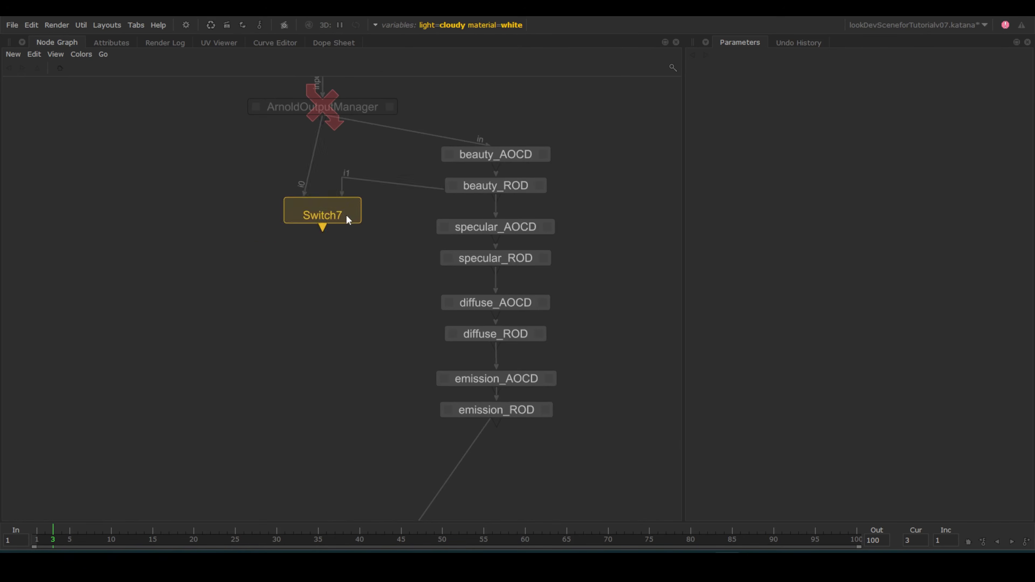
{"action": "left_click", "coordinate": [346, 215]}
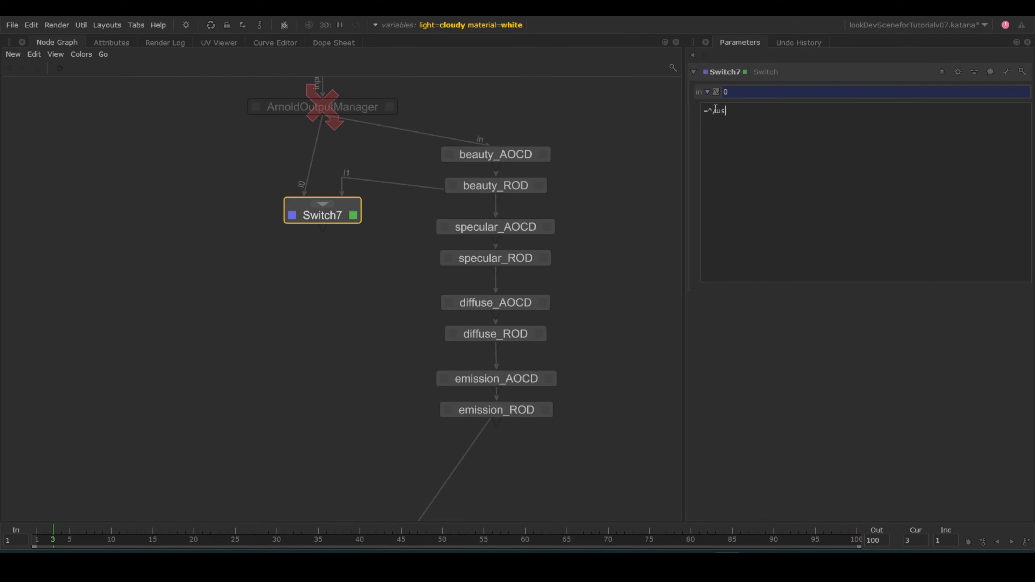
{"action": "left_click", "coordinate": [338, 222]}
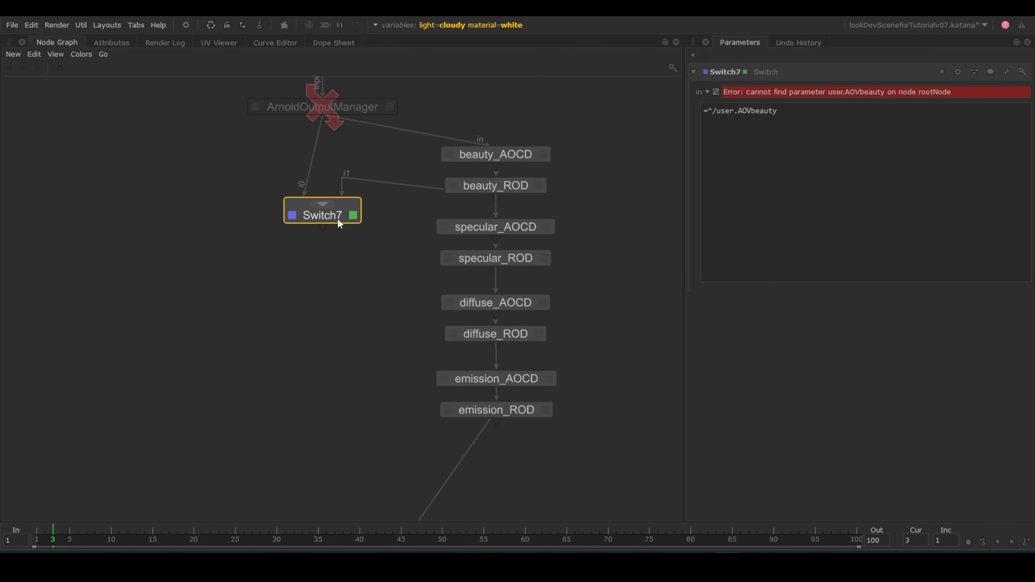
Step: Add a second Switch fed by the beauty Switch and specular_ROD, using the expression =^/user.AOVspecular
{"action": "left_click", "coordinate": [491, 198]}
{"action": "left_click", "coordinate": [322, 229]}
{"action": "left_click_drag", "start_coordinate": [345, 321], "coordinate": [343, 280]}
{"action": "double_click", "coordinate": [343, 280]}
{"action": "left_click_drag", "start_coordinate": [751, 112], "coordinate": [805, 114]}
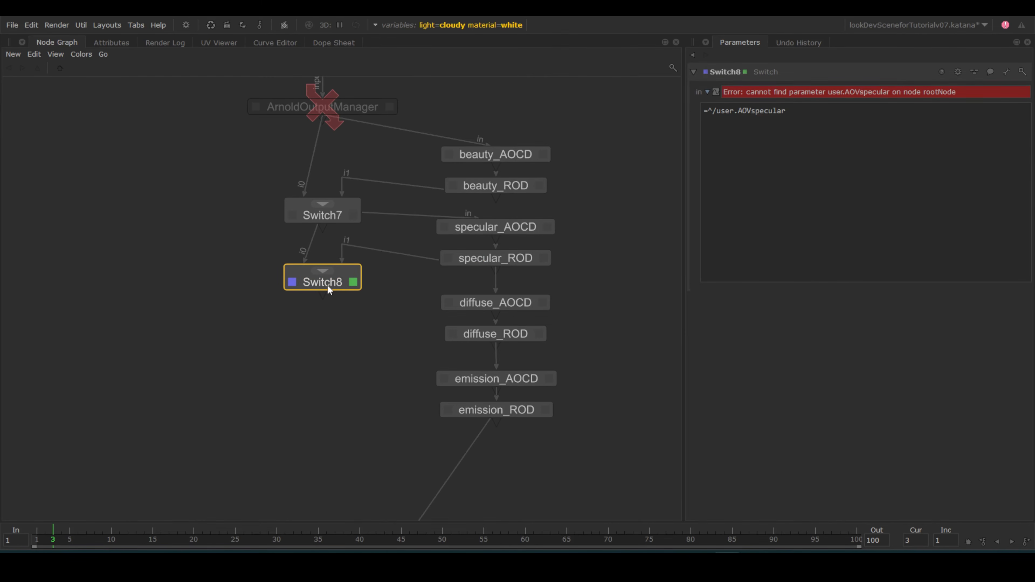
Step: Duplicate the specular Switch, feed the copy from it and diffuse_ROD, and use the expression =^/user.AOVdiffuse
{"action": "key", "text": "ctrl+c"}
{"action": "key", "text": "ctrl+v"}
{"action": "left_click", "coordinate": [326, 361]}
{"action": "left_click", "coordinate": [308, 343]}
{"action": "left_click", "coordinate": [495, 345]}
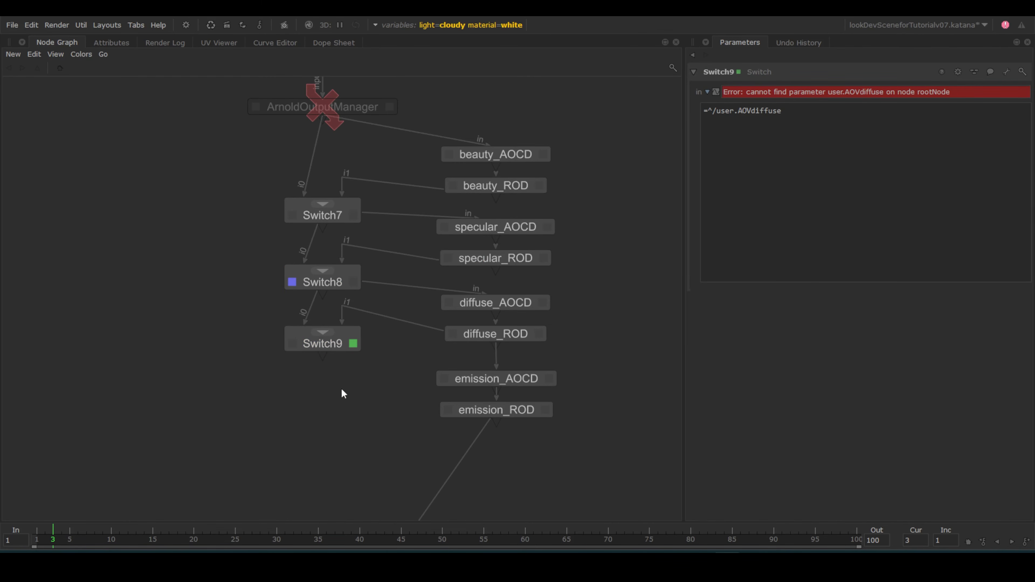
Step: Add a fourth Switch below the diffuse Switch for the emission branch
{"action": "left_click_drag", "start_coordinate": [343, 425], "coordinate": [344, 408]}
{"action": "key", "text": "v"}
{"action": "key", "text": "e"}
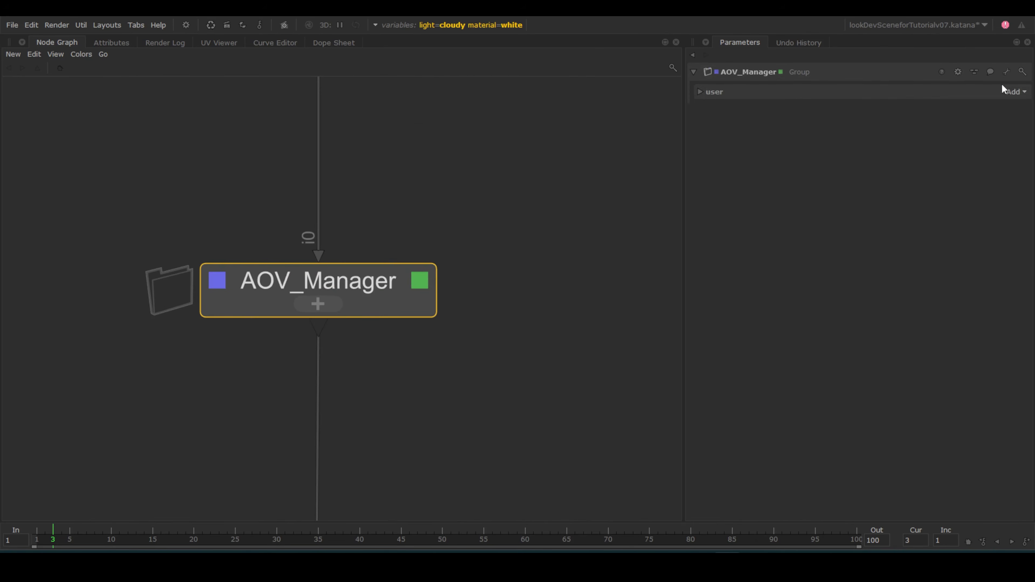
Step: Add a number user parameter named AOVbeauty to the AOV_Manager group and display it as a checkbox
{"action": "left_click", "coordinate": [1016, 92]}
{"action": "left_click", "coordinate": [990, 107]}
{"action": "left_click", "coordinate": [719, 116]}
{"action": "left_click", "coordinate": [746, 177]}
{"action": "type", "text": "AOVbeauty"}
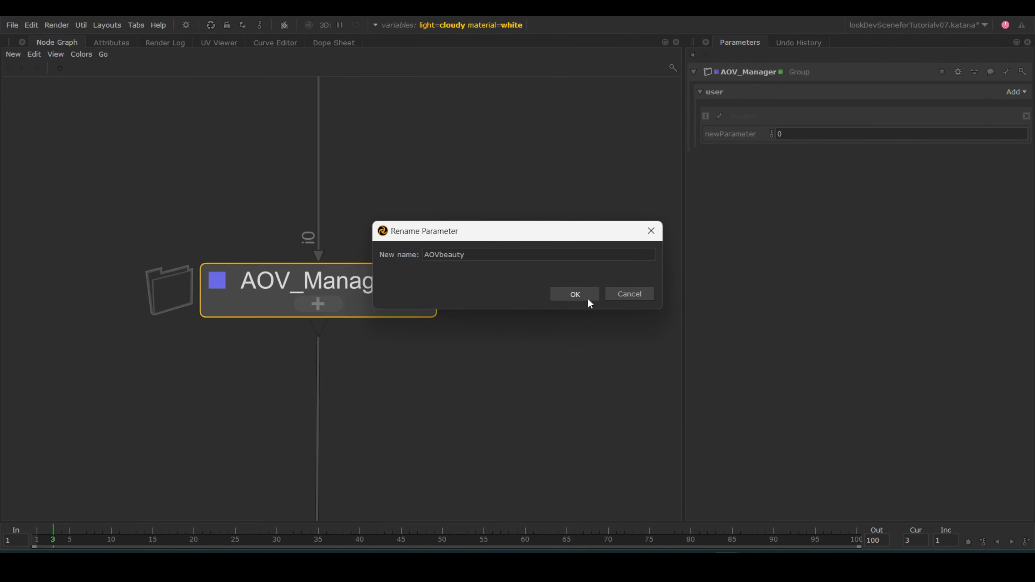
{"action": "left_click", "coordinate": [588, 300]}
{"action": "left_click", "coordinate": [720, 116]}
{"action": "left_click", "coordinate": [859, 193]}
Step: Add a number user parameter named AOVspecular to AOV_Manager and display it as a checkbox
{"action": "left_click", "coordinate": [1016, 92]}
{"action": "left_click", "coordinate": [990, 107]}
{"action": "left_click", "coordinate": [719, 156]}
{"action": "type", "text": "specular"}
{"action": "left_click", "coordinate": [578, 293]}
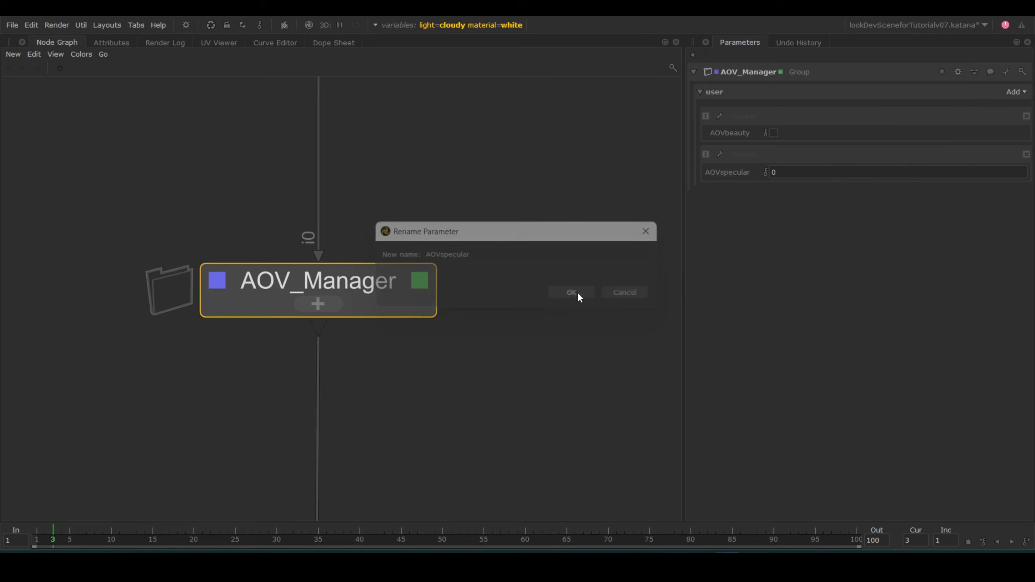
{"action": "left_click", "coordinate": [720, 154]}
{"action": "left_click", "coordinate": [851, 233]}
Step: Add a number user parameter named AOVdiffuse to AOV_Manager and display it as a checkbox
{"action": "left_click", "coordinate": [1022, 93]}
{"action": "left_click", "coordinate": [991, 107]}
{"action": "left_click", "coordinate": [719, 194]}
{"action": "left_click", "coordinate": [746, 254]}
{"action": "type", "text": "AOVdiffuse"}
{"action": "left_click", "coordinate": [574, 293]}
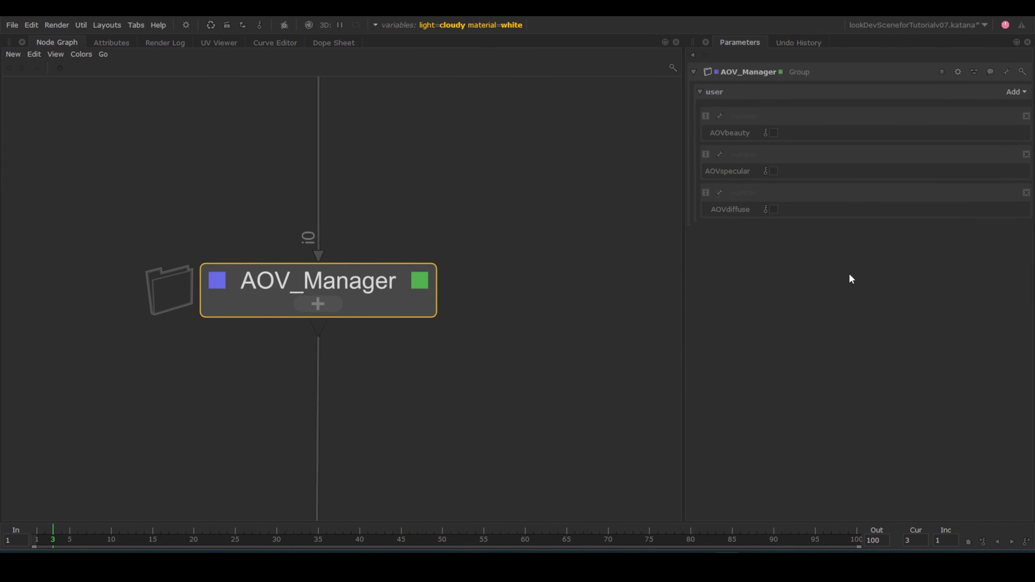
Step: Add a number user parameter named AOVemission to AOV_Manager and display it as a checkbox
{"action": "left_click", "coordinate": [1016, 91]}
{"action": "left_click", "coordinate": [990, 107]}
{"action": "left_click", "coordinate": [719, 231]}
{"action": "left_click", "coordinate": [733, 244]}
{"action": "type", "text": "AOVemission"}
{"action": "left_click", "coordinate": [719, 231]}
{"action": "left_click", "coordinate": [859, 307]}
Step: Finish editing the user parameters of the AOV_Manager group and collapse its node view
{"action": "left_click", "coordinate": [1008, 93]}
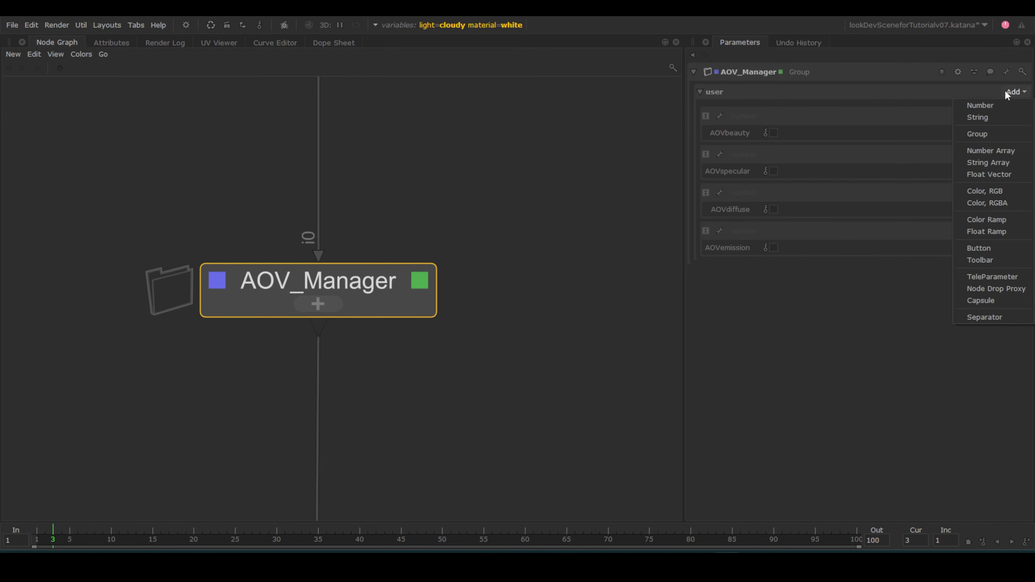
{"action": "left_click", "coordinate": [1009, 93]}
{"action": "left_click", "coordinate": [1006, 72]}
{"action": "left_click", "coordinate": [994, 87]}
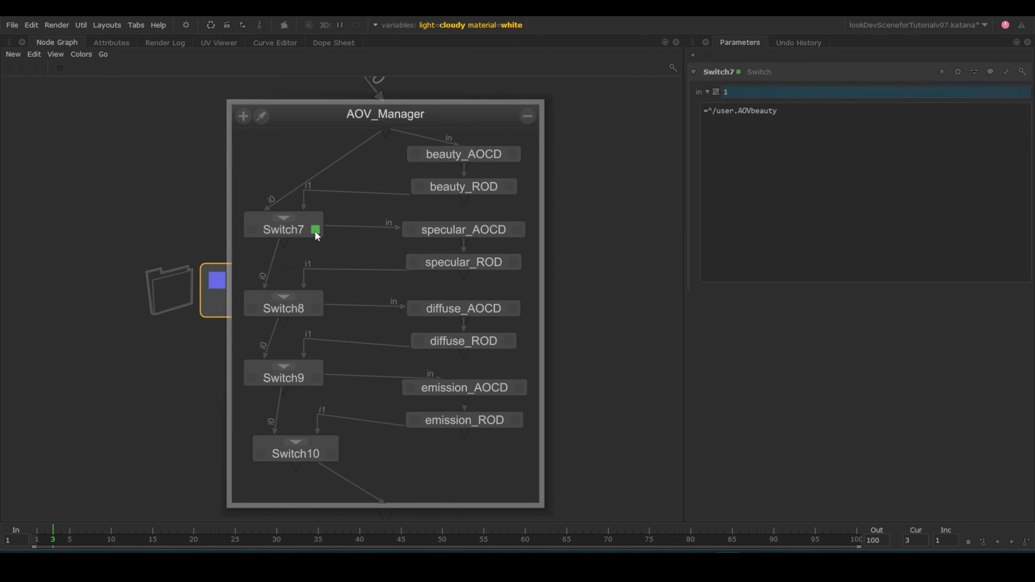
{"action": "left_click", "coordinate": [527, 116]}
{"action": "left_click", "coordinate": [764, 277]}
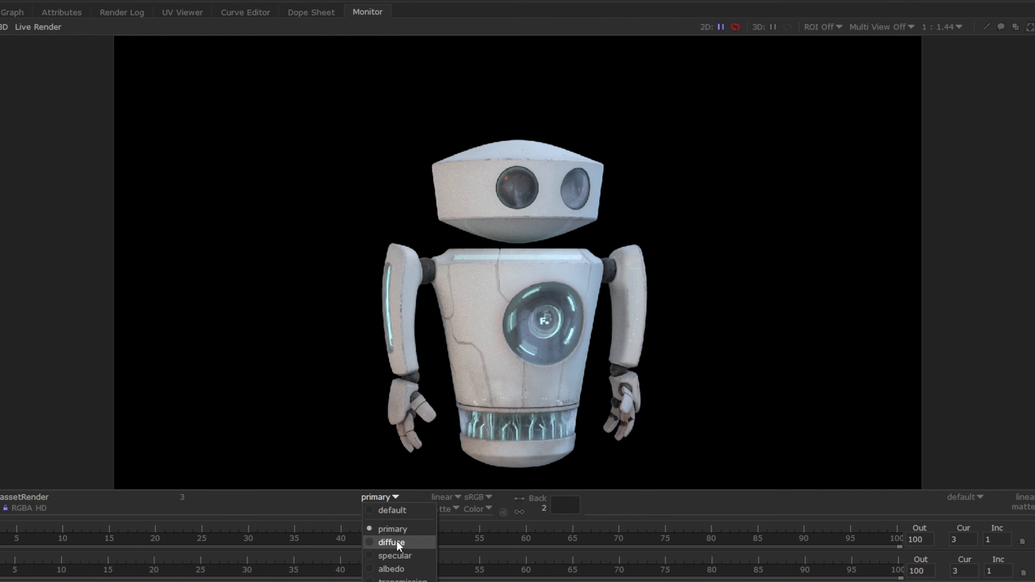
Step: View the diffuse, specular, albedo and transmission passes of the assetRender live render in the Monitor
{"action": "left_click", "coordinate": [396, 541]}
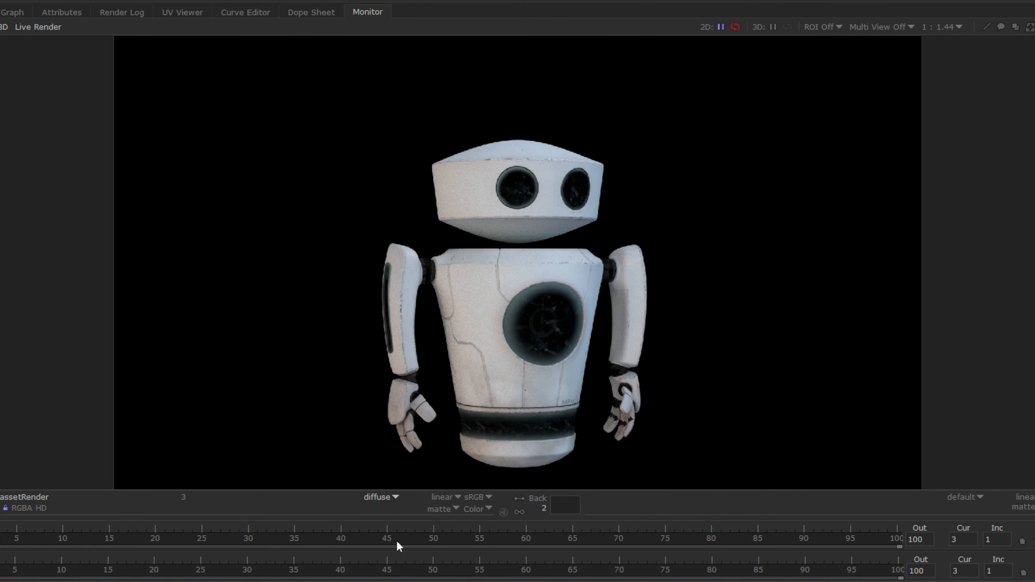
{"action": "left_click", "coordinate": [386, 498]}
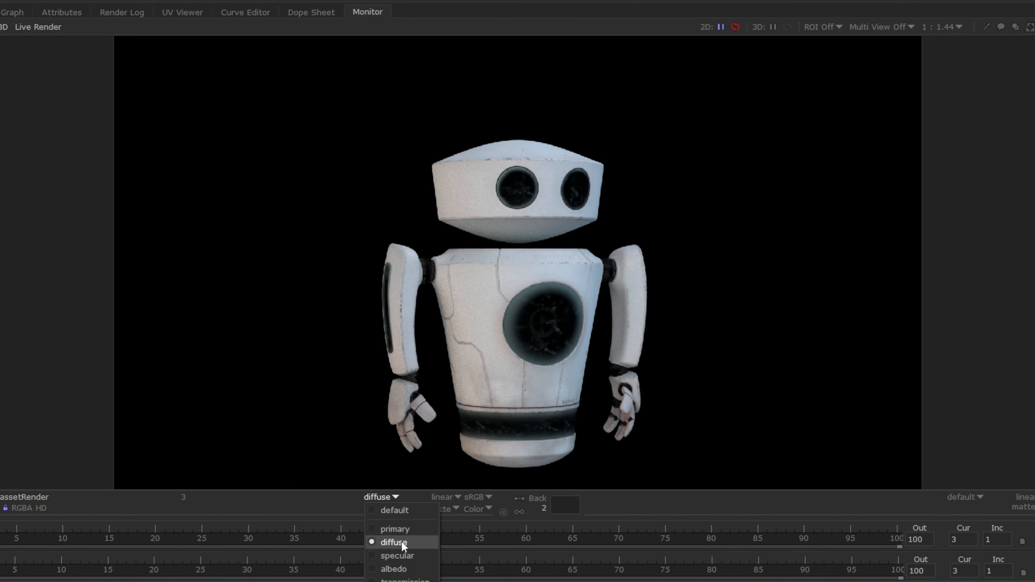
{"action": "left_click", "coordinate": [408, 555]}
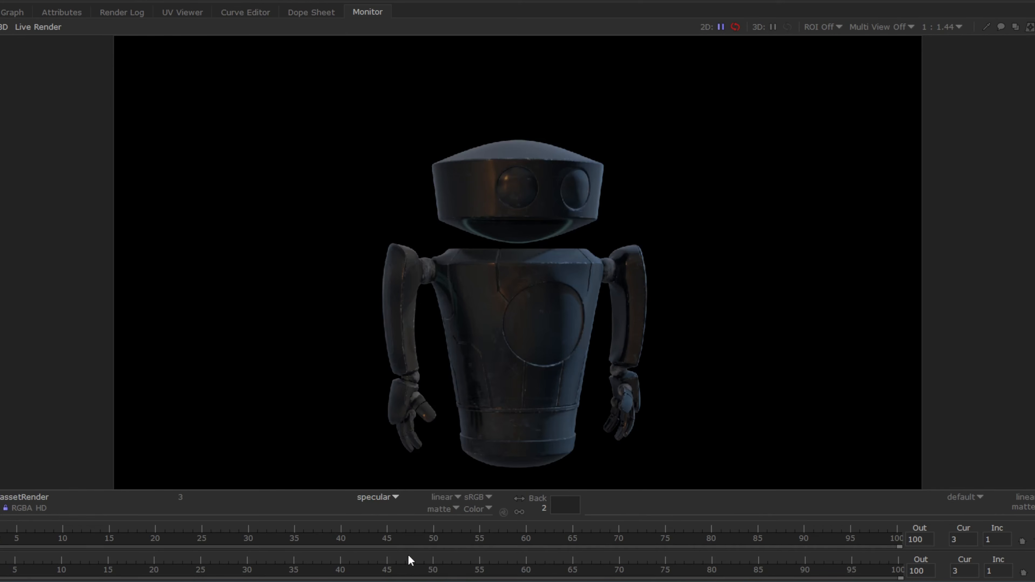
{"action": "left_click", "coordinate": [385, 498]}
{"action": "left_click", "coordinate": [405, 572]}
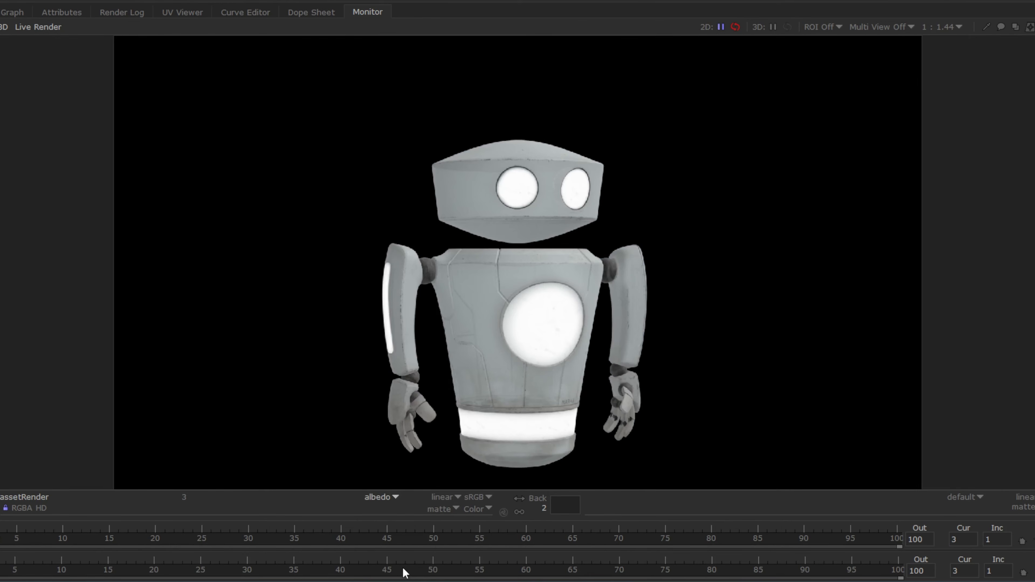
{"action": "left_click", "coordinate": [386, 498]}
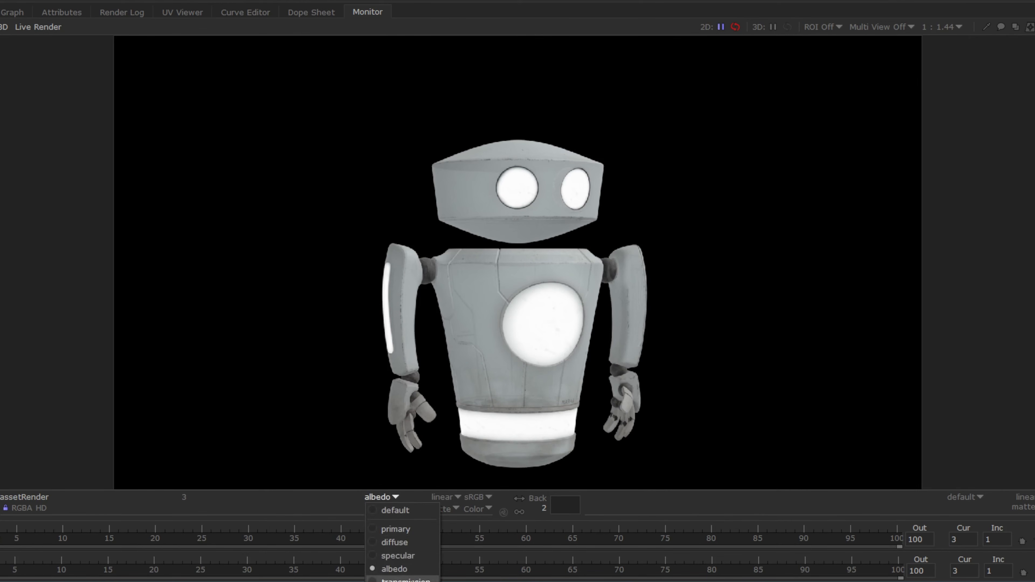
{"action": "left_click", "coordinate": [403, 578]}
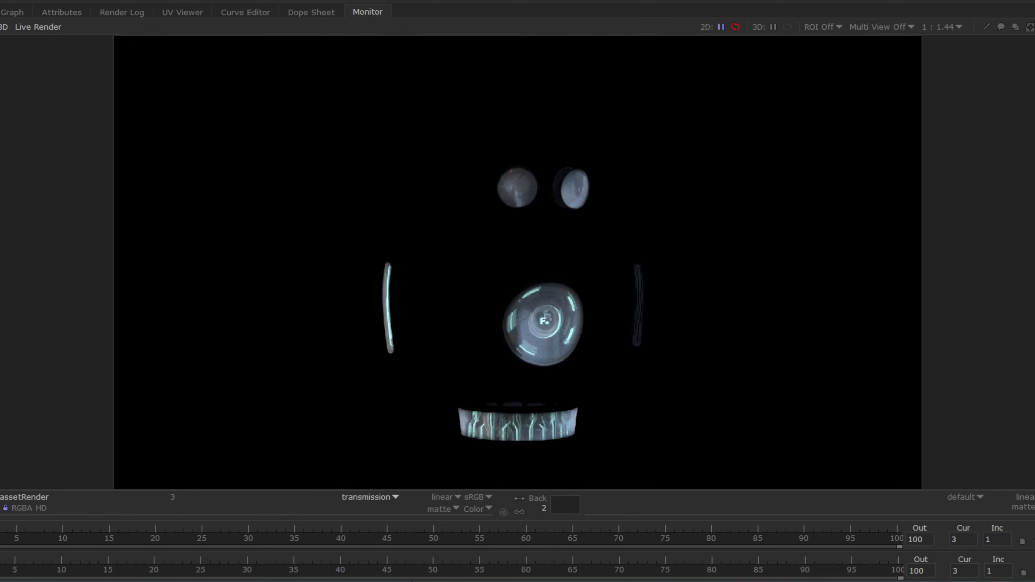
{"action": "left_click", "coordinate": [390, 497]}
{"action": "left_click", "coordinate": [404, 575]}
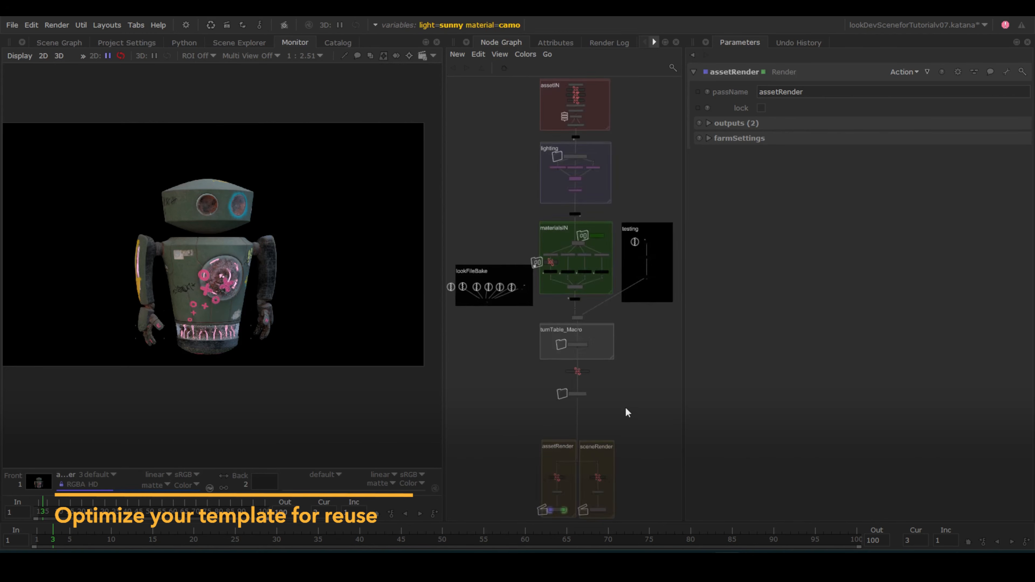
Step: Enable the ArnoldOutputManager node and disable the AOV_Manager group
{"action": "scroll", "coordinate": [615, 354], "scroll_direction": "up", "scroll_amount": 5}
{"action": "middle_click_drag", "start_coordinate": [610, 354], "coordinate": [660, 355]}
{"action": "left_click", "coordinate": [592, 173]}
{"action": "key", "text": "d"}
{"action": "left_click", "coordinate": [607, 313]}
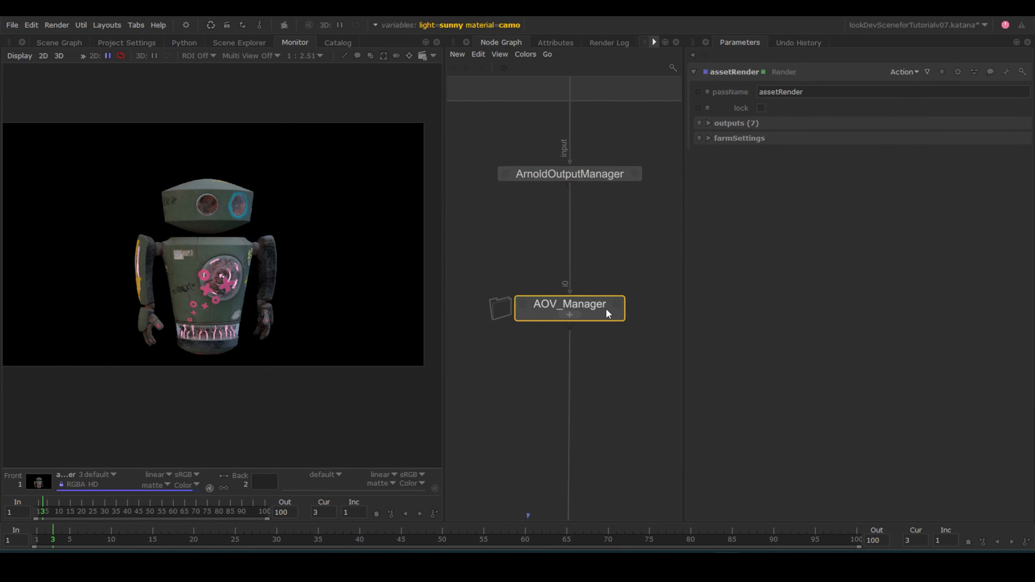
{"action": "key", "text": "d"}
Step: Insert a RenderSettings node named final_RS directly after AOV_Manager and review its interactiveOutputs choices
{"action": "left_click", "coordinate": [610, 390]}
{"action": "key", "text": "Tab"}
{"action": "type", "text": "render"}
{"action": "left_click", "coordinate": [603, 330]}
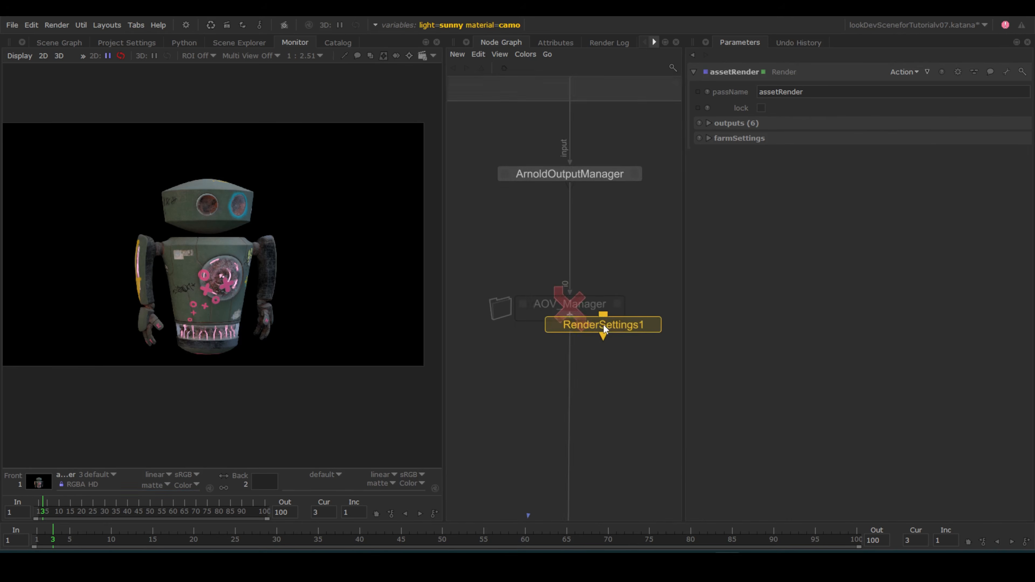
{"action": "left_click", "coordinate": [570, 402]}
{"action": "double_click", "coordinate": [746, 72]}
{"action": "type", "text": "fi"}
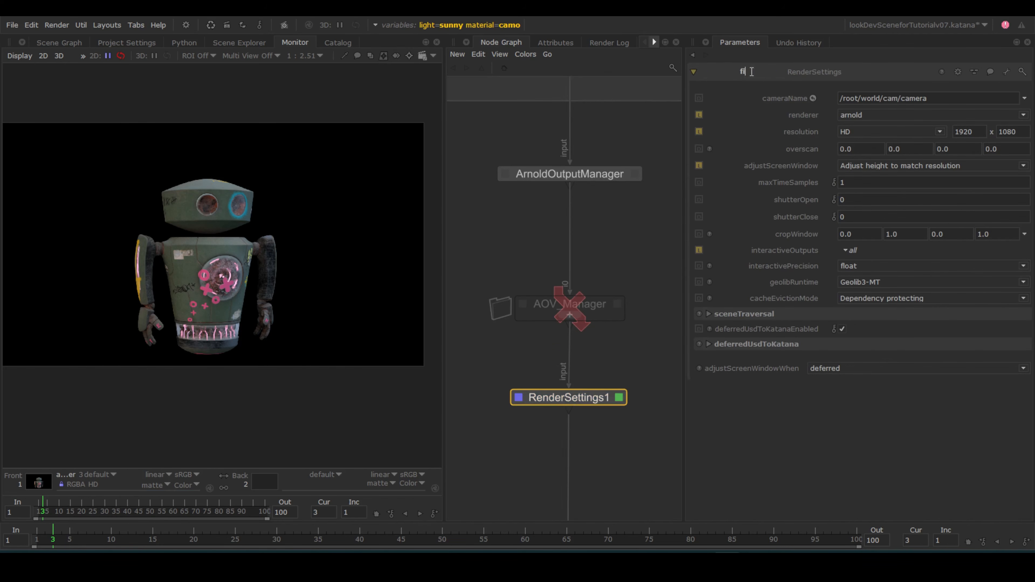
{"action": "type", "text": "nal_RS"}
{"action": "key", "text": "Return"}
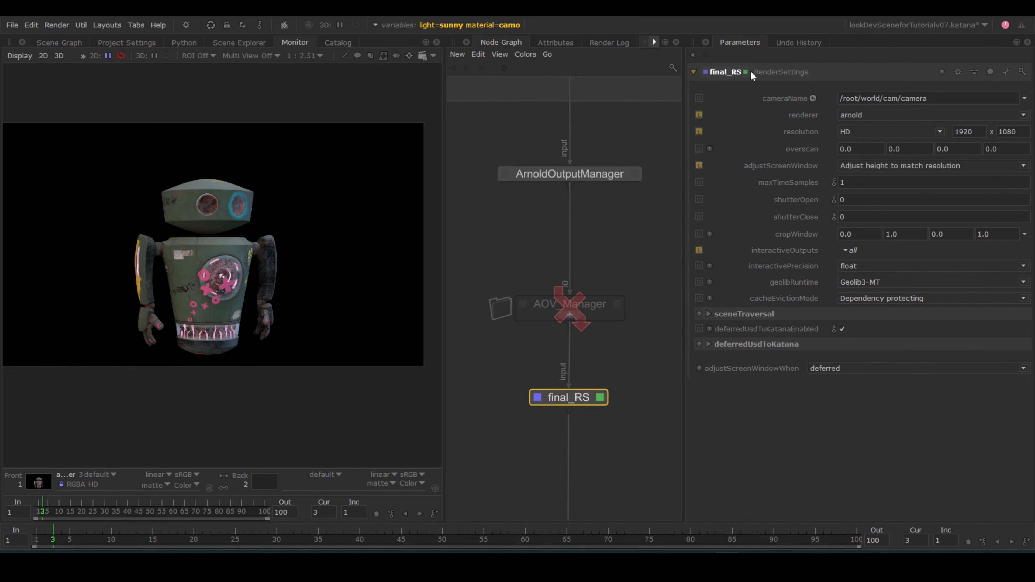
{"action": "left_click", "coordinate": [847, 250]}
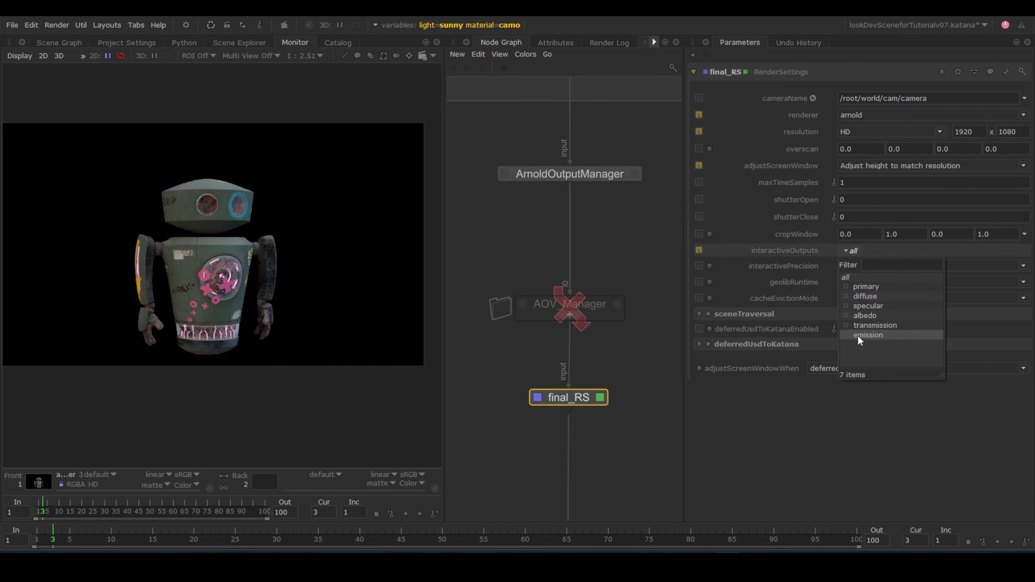
{"action": "left_click", "coordinate": [815, 409]}
Step: Duplicate the turnTable_Macro backdrop below the original and resize it, arranging ArnoldOutputManager and AOV_Manager inside it above final_RS
{"action": "scroll", "coordinate": [635, 447], "scroll_direction": "down", "scroll_amount": 5}
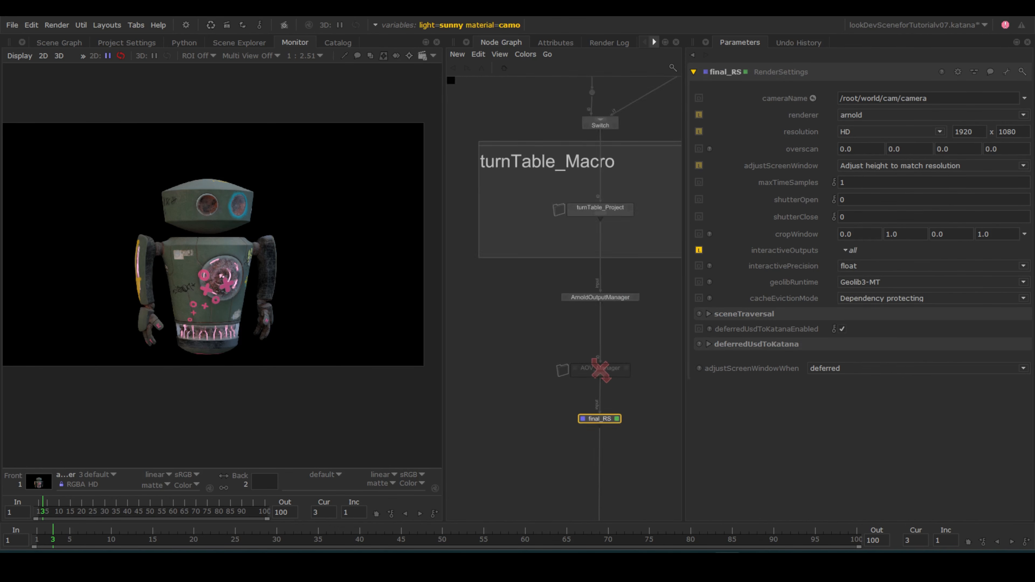
{"action": "middle_click_drag", "start_coordinate": [622, 362], "coordinate": [599, 339]}
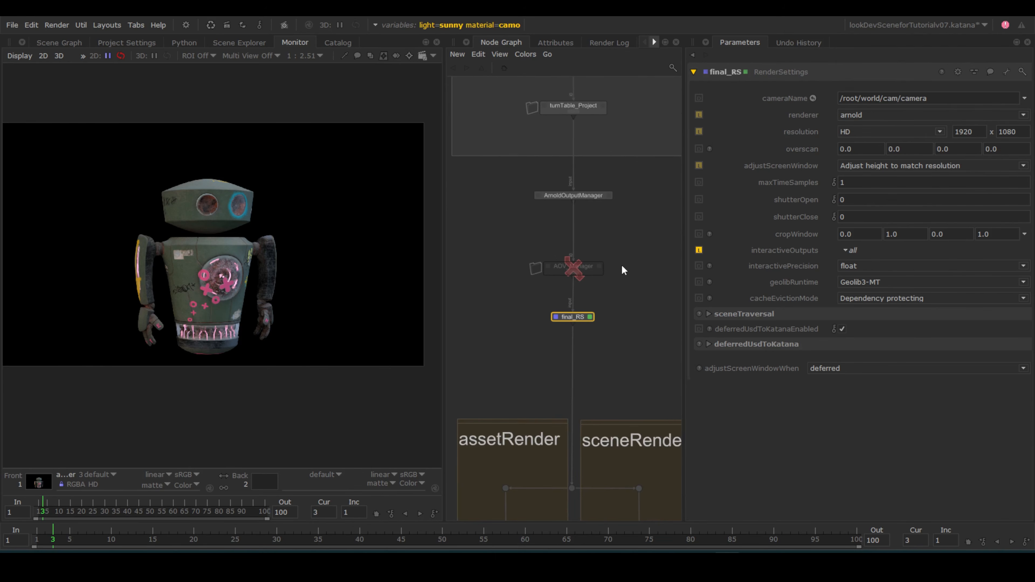
{"action": "key", "text": "space"}
{"action": "middle_click_drag", "start_coordinate": [314, 207], "coordinate": [696, 318]}
{"action": "scroll", "coordinate": [696, 318], "scroll_direction": "up", "scroll_amount": 3}
{"action": "left_click", "coordinate": [583, 228]}
{"action": "middle_click_drag", "start_coordinate": [588, 409], "coordinate": [668, 245]}
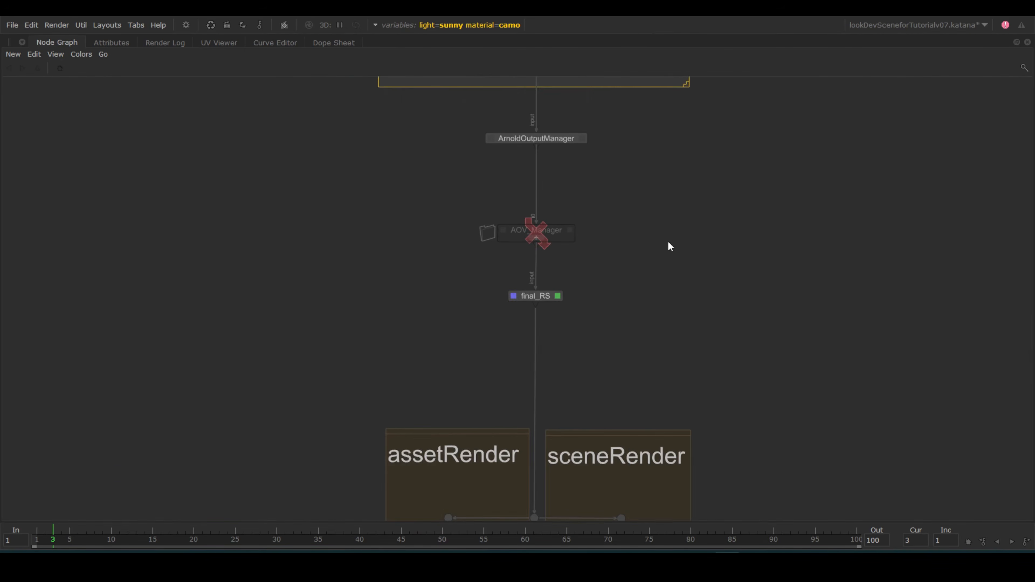
{"action": "key", "text": "ctrl+c"}
{"action": "key", "text": "ctrl+v"}
{"action": "left_click", "coordinate": [530, 194]}
{"action": "left_click_drag", "start_coordinate": [683, 268], "coordinate": [689, 349]}
{"action": "left_click_drag", "start_coordinate": [552, 139], "coordinate": [553, 204]}
{"action": "left_click_drag", "start_coordinate": [555, 232], "coordinate": [555, 250]}
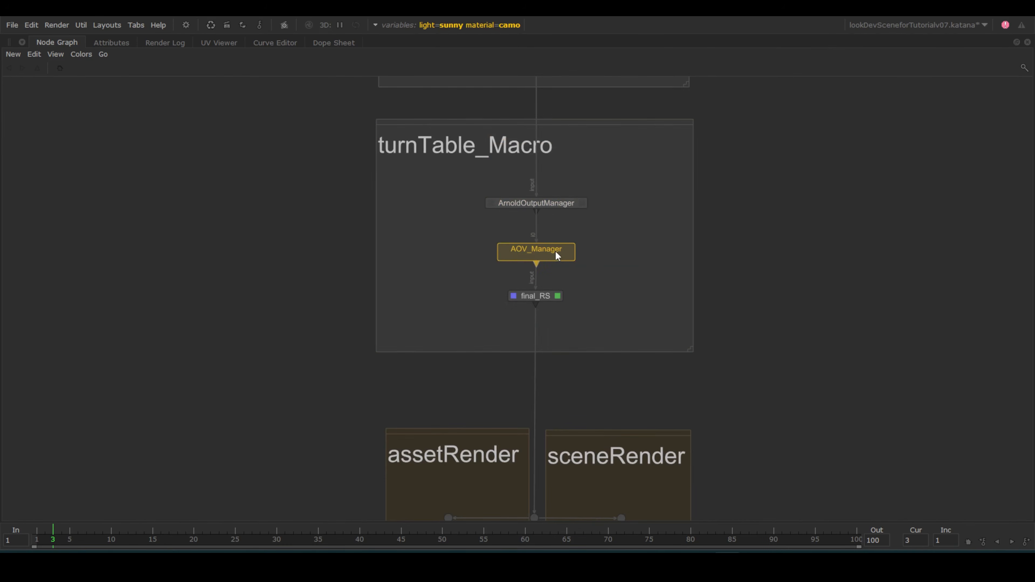
Step: Rename the duplicated backdrop AOVoutputManager and colour it dark violet (0.2338, 0.2210, 0.3170)
{"action": "double_click", "coordinate": [516, 125]}
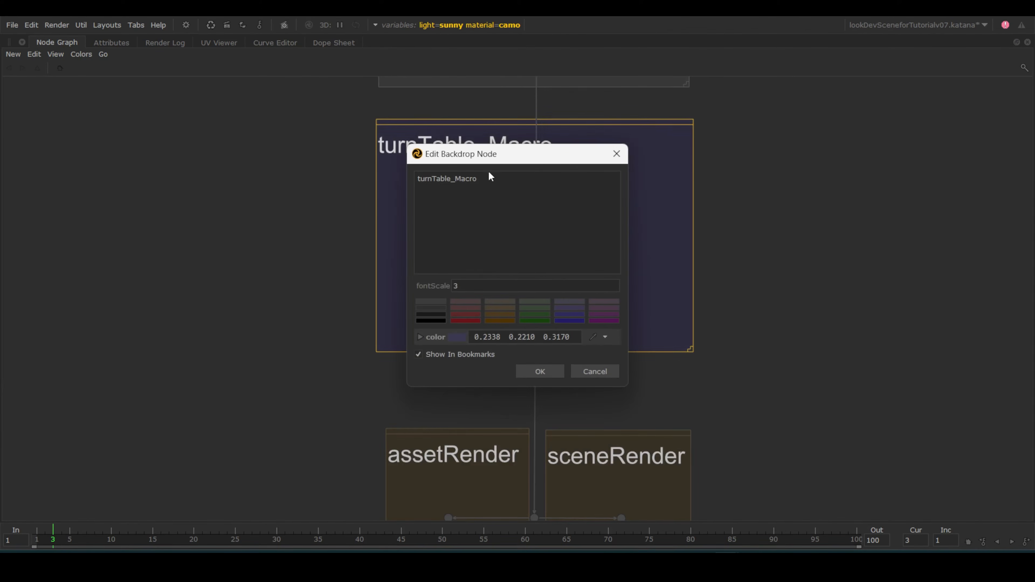
{"action": "type", "text": "AOVoutputManager"}
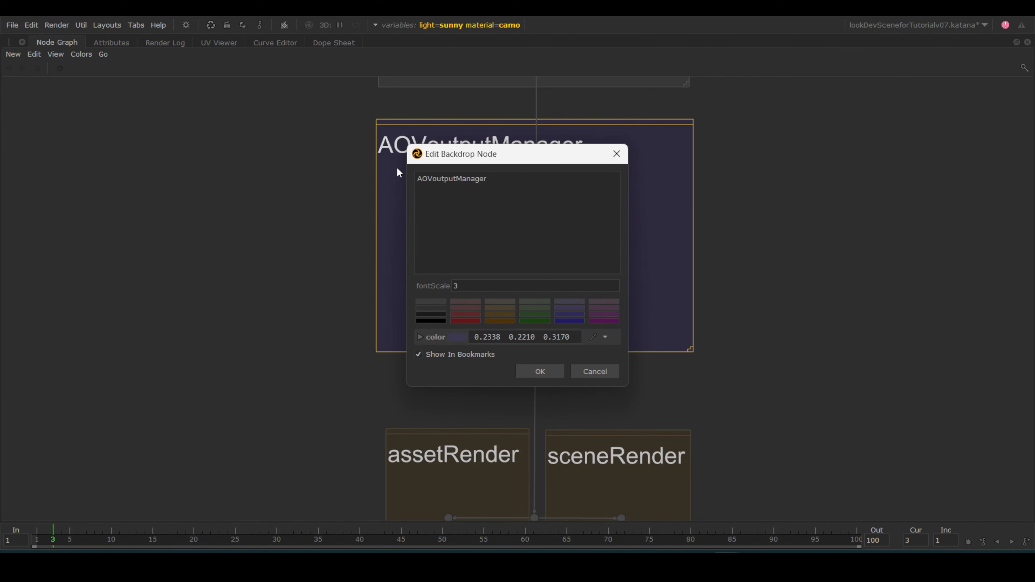
{"action": "left_click", "coordinate": [540, 371]}
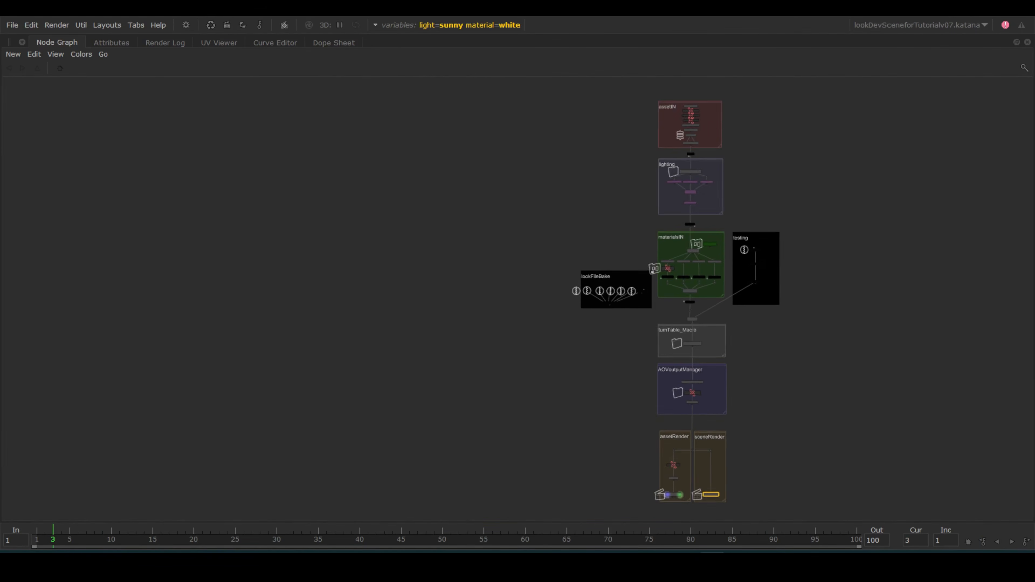
{"action": "key", "text": "a"}
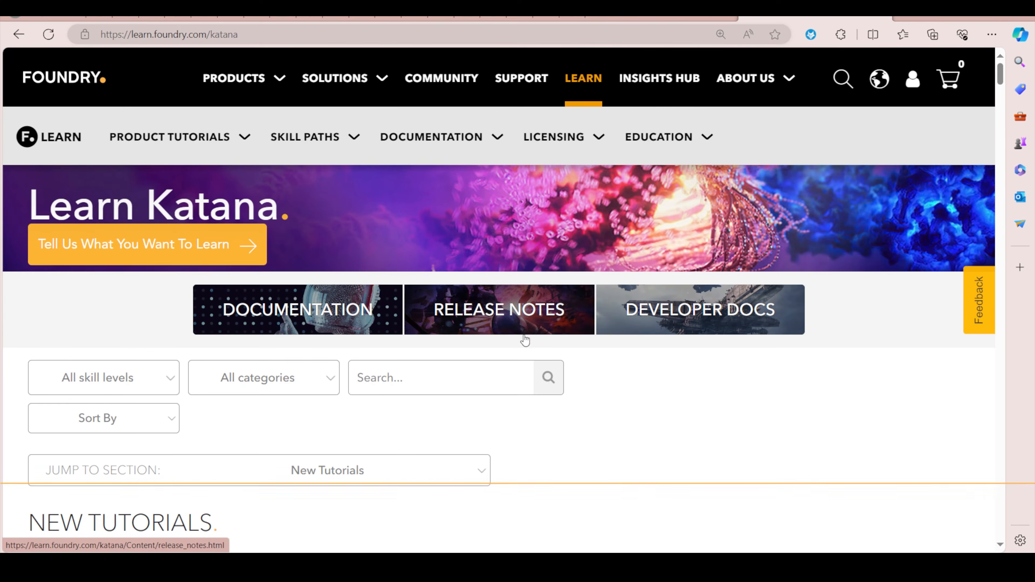
Step: Browse the Katana tutorials on learn.foundry.com/katana in the browser and open the "Master Skin LookDev From Mari to Katana" course
{"action": "scroll", "coordinate": [625, 382], "scroll_direction": "down", "scroll_amount": 6}
{"action": "scroll", "coordinate": [626, 385], "scroll_direction": "down", "scroll_amount": 4}
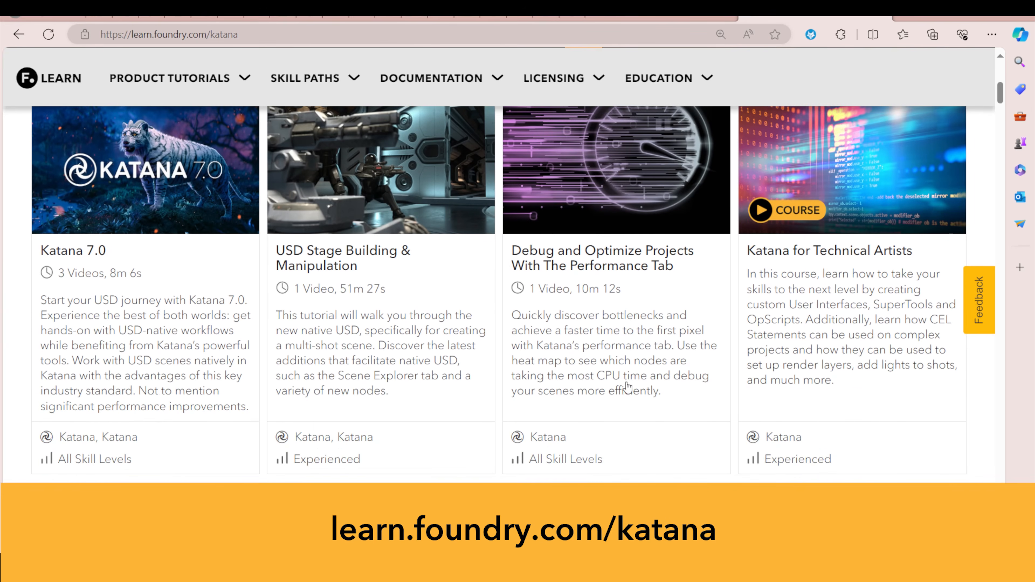
{"action": "scroll", "coordinate": [626, 386], "scroll_direction": "down", "scroll_amount": 10}
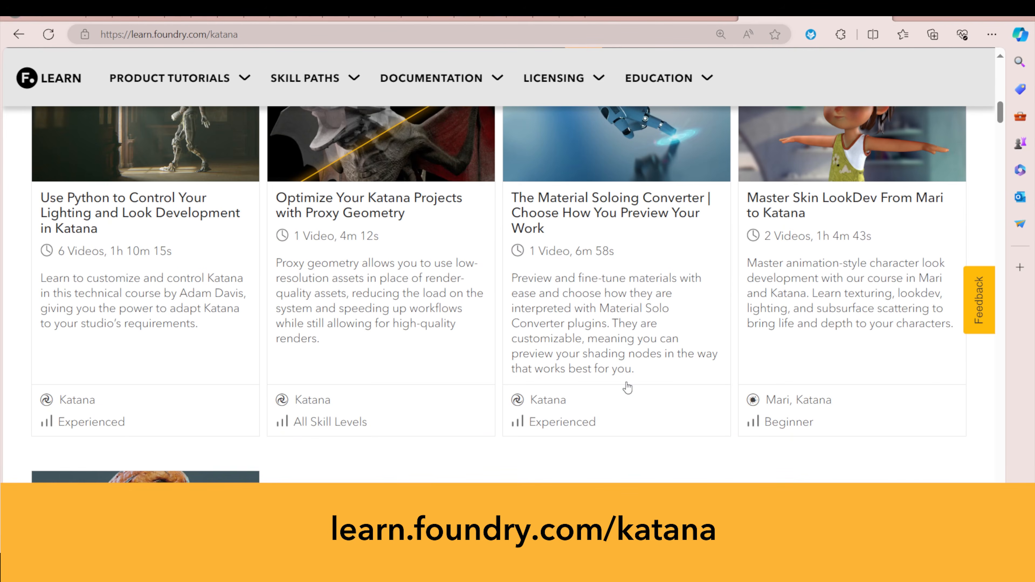
{"action": "left_click", "coordinate": [877, 201]}
{"action": "scroll", "coordinate": [733, 330], "scroll_direction": "down", "scroll_amount": 3}
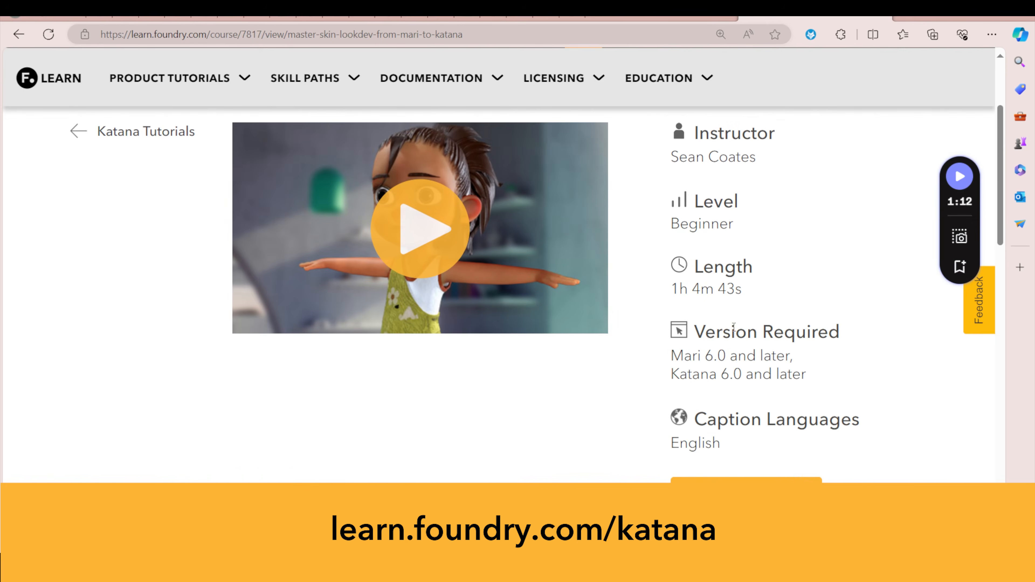